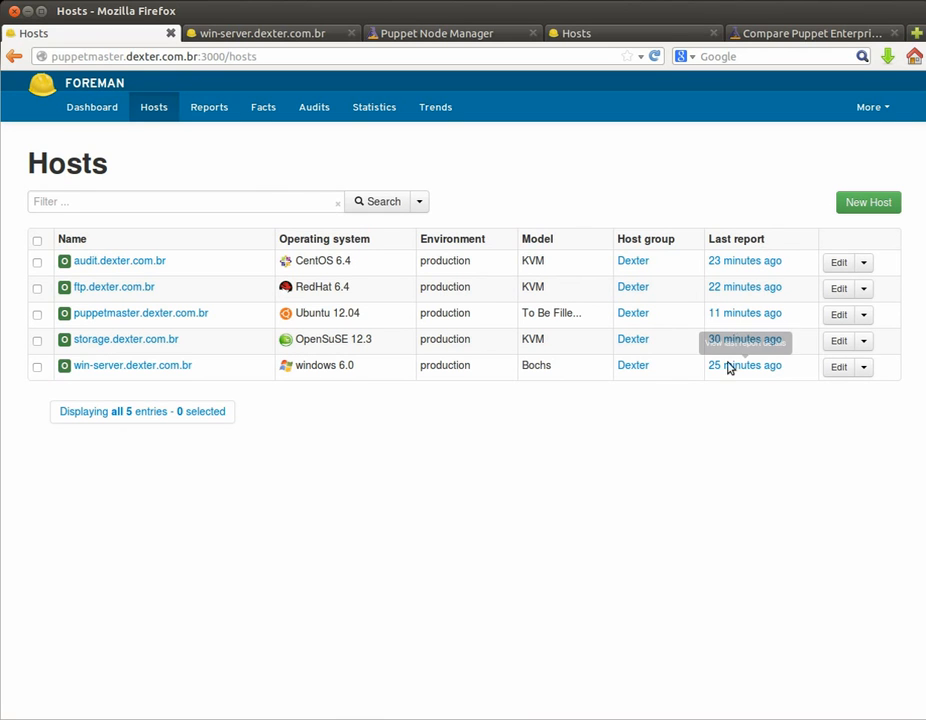
pyautogui.click(210, 107)
pyautogui.click(247, 112)
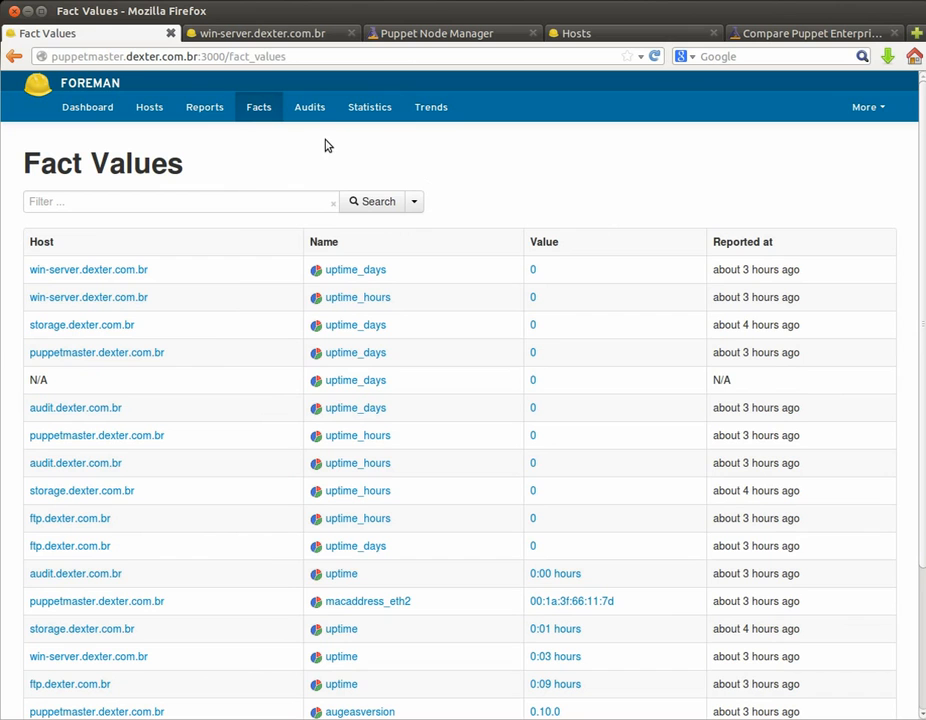
pyautogui.click(155, 112)
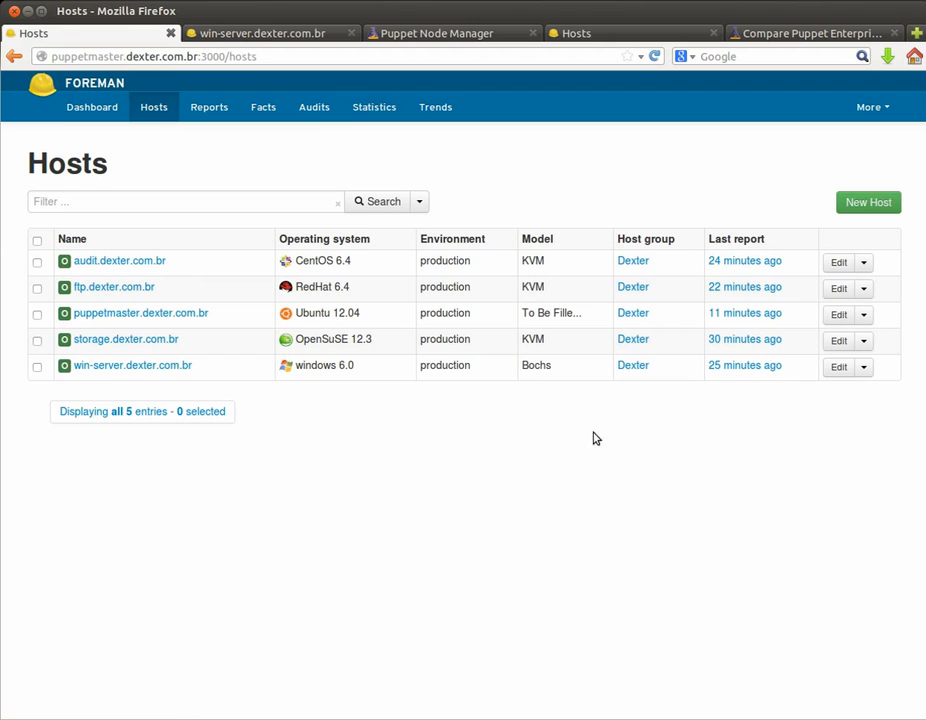
pyautogui.click(864, 206)
# Step: Name the new host intranet and deploy it on KVM (Libvirt) in the Dexter host group
pyautogui.click(243, 276)
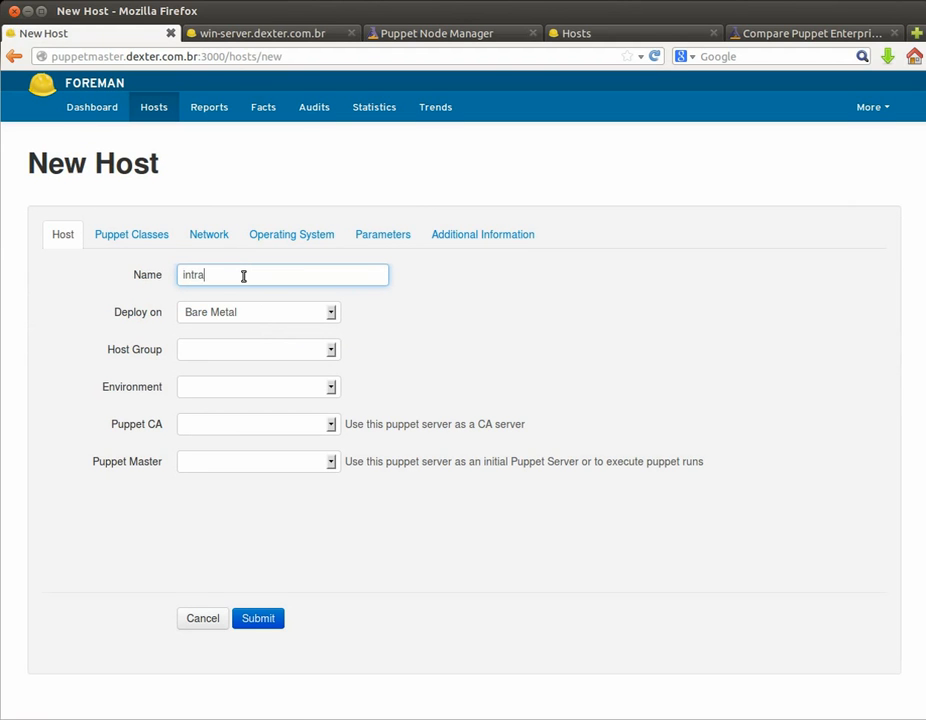
pyautogui.click(333, 314)
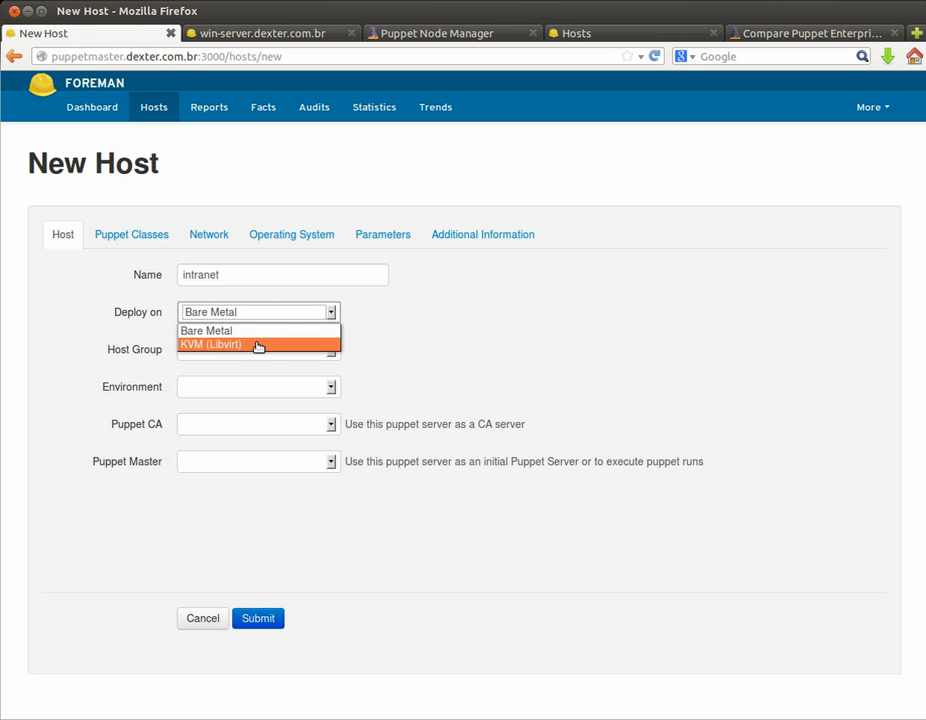
pyautogui.click(258, 346)
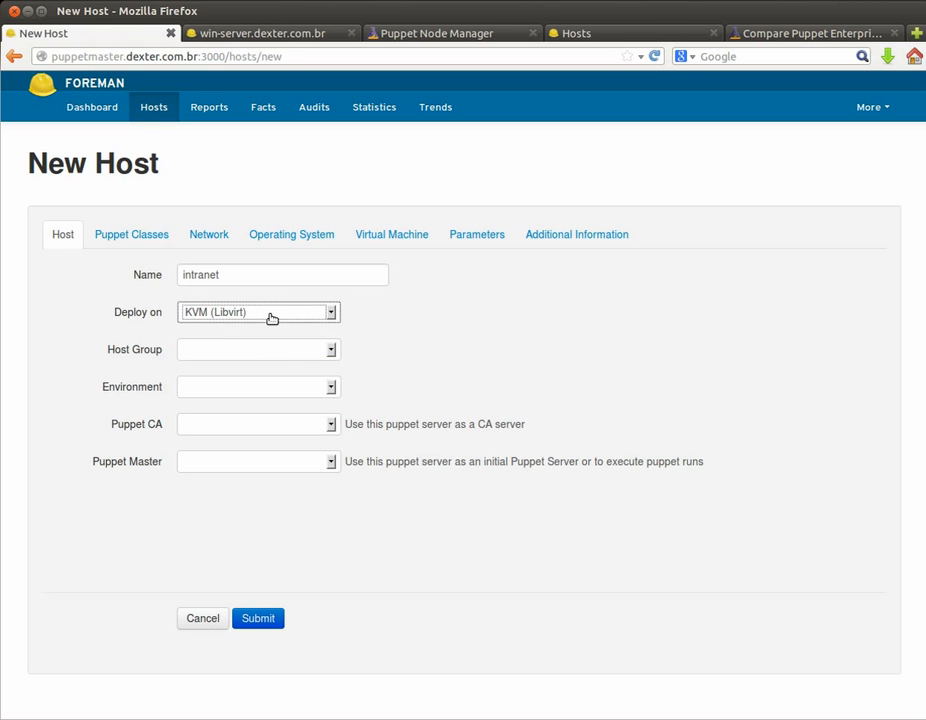
pyautogui.click(267, 350)
pyautogui.click(260, 379)
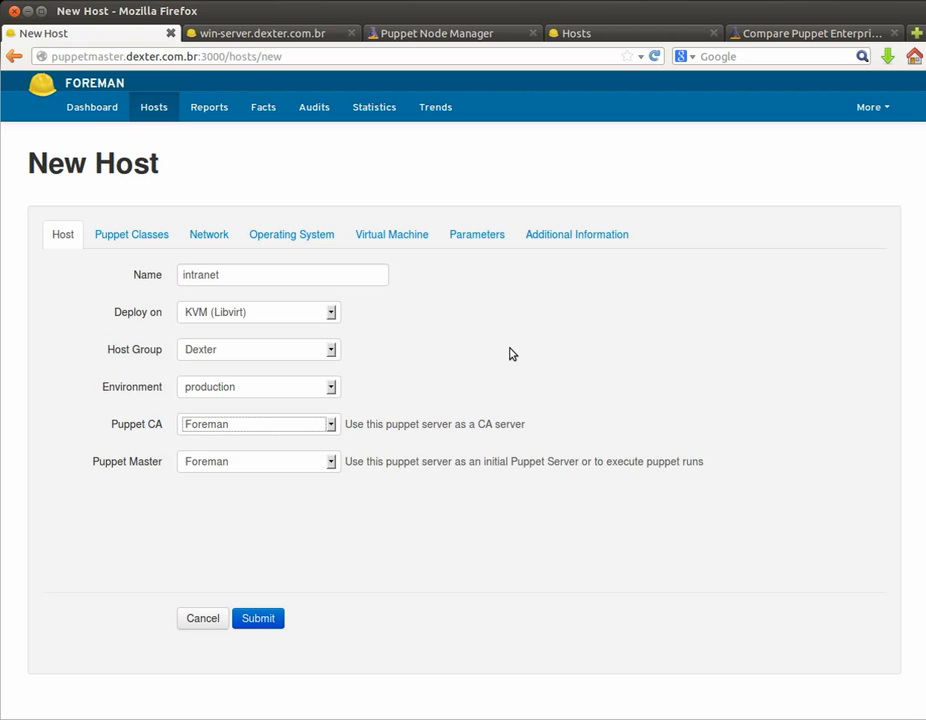
pyautogui.click(882, 116)
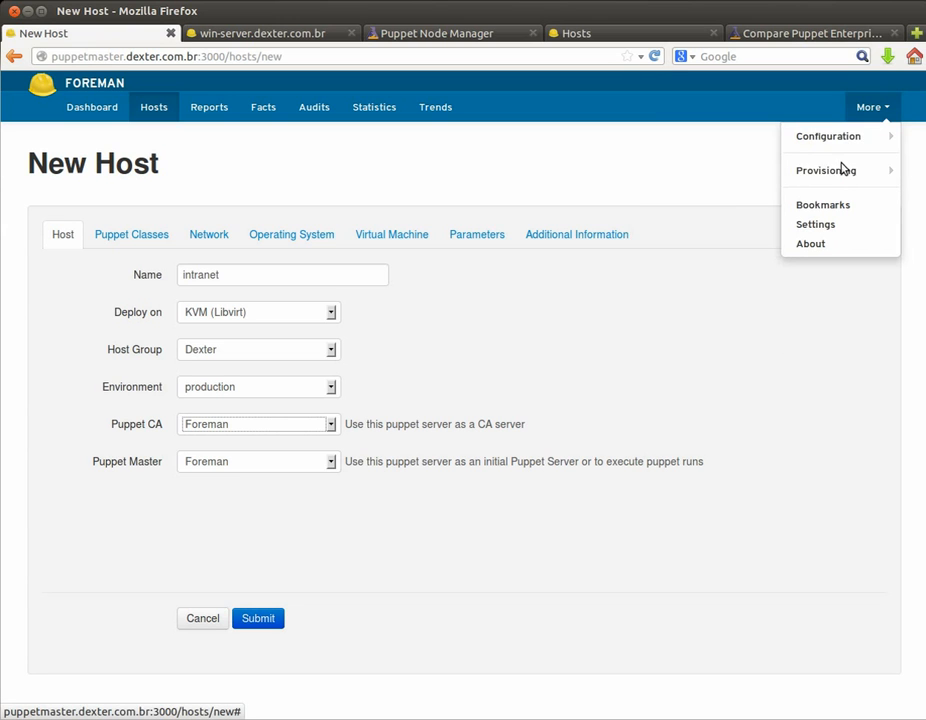
pyautogui.click(128, 238)
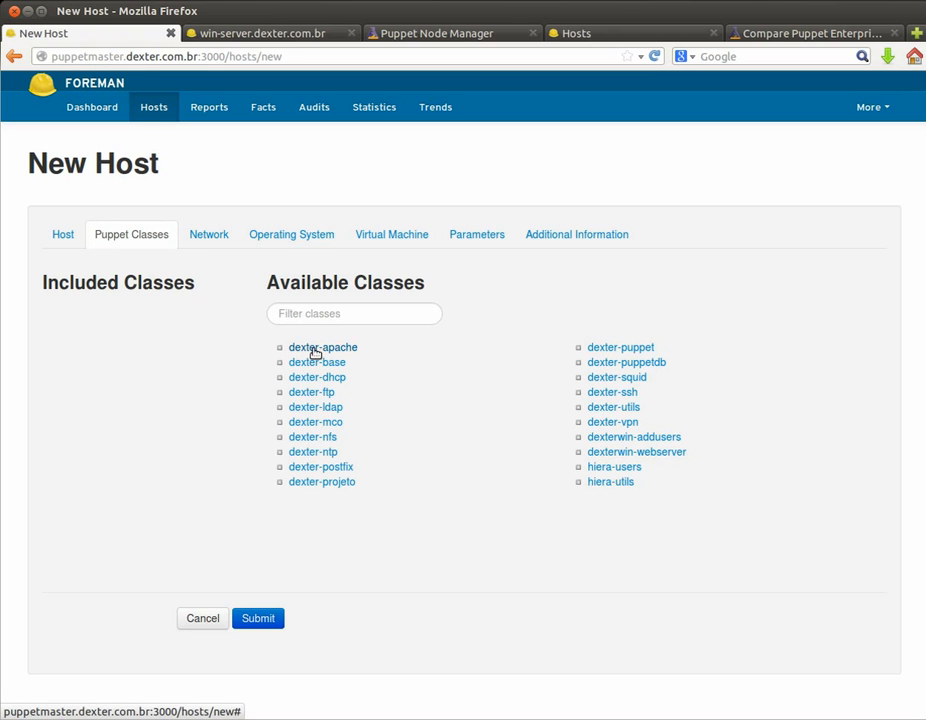
# Step: Add the dexter-apache Puppet class to the intranet host
pyautogui.moveTo(316, 353)
pyautogui.click(521, 361)
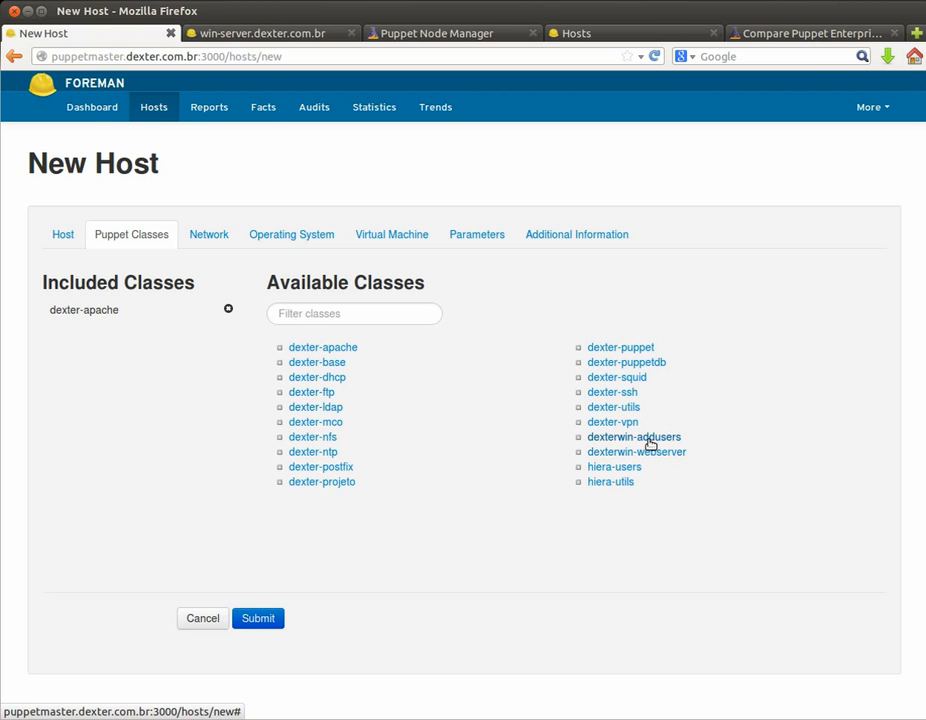
pyautogui.click(203, 240)
# Step: Assign the primary interface the Dexter 192.168.100.0/24 subnet, getting IP 192.168.100.2
pyautogui.click(292, 364)
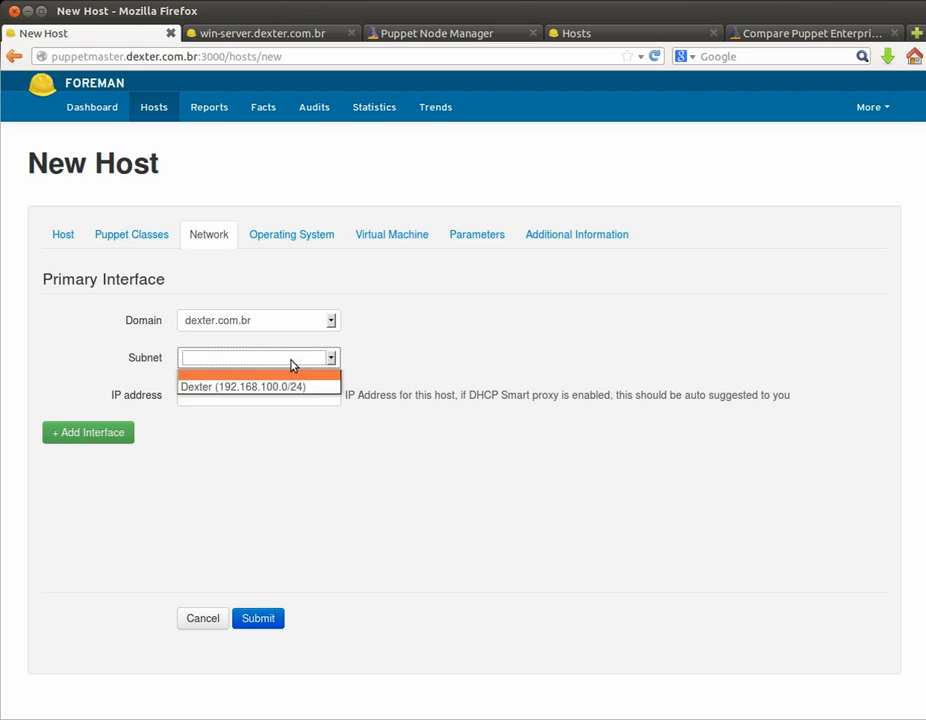
pyautogui.click(278, 386)
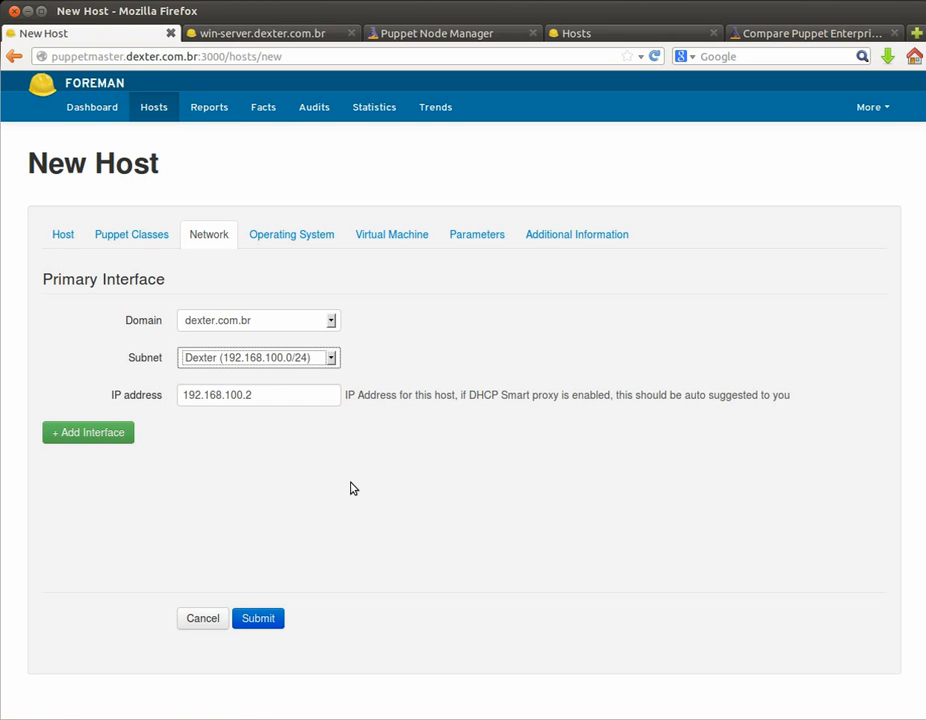
pyautogui.click(281, 243)
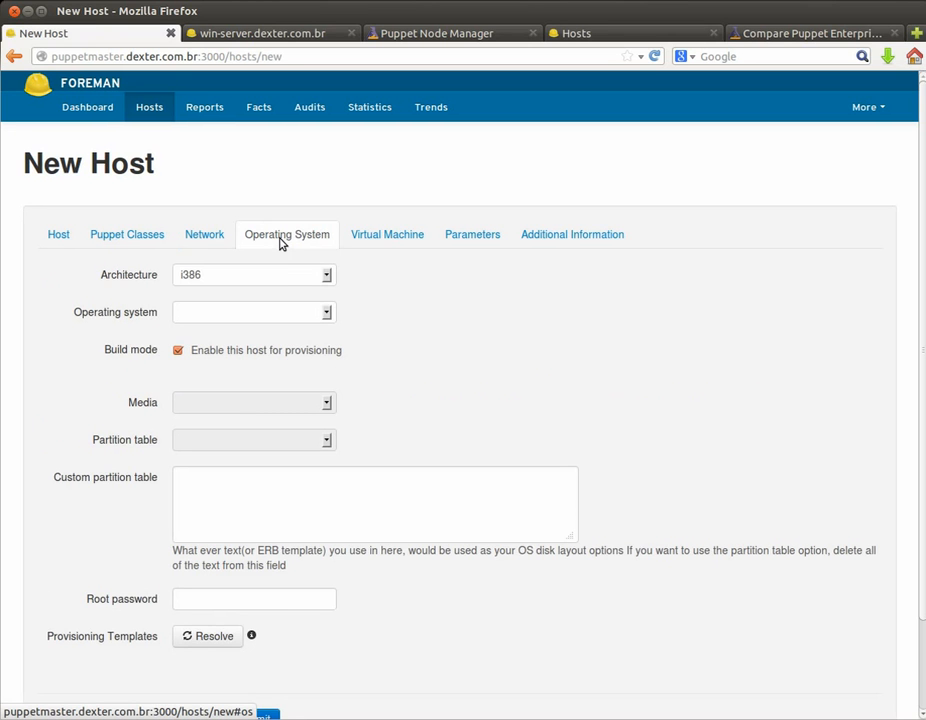
# Step: Choose i386 architecture and Debian 7.1, then resolve the provisioning templates
pyautogui.click(295, 279)
pyautogui.click(295, 279)
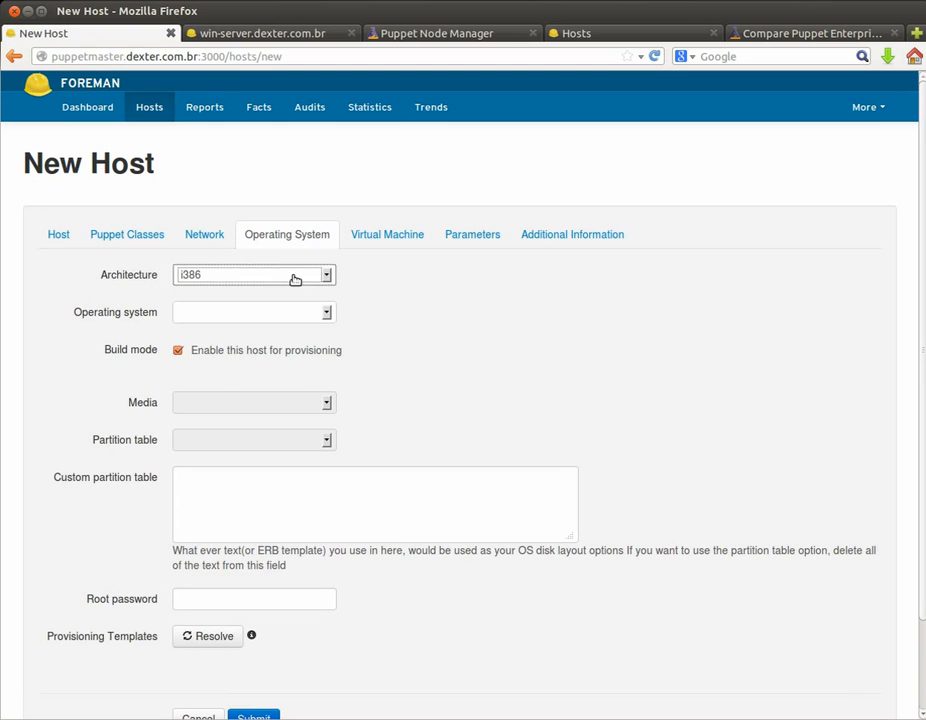
pyautogui.click(287, 310)
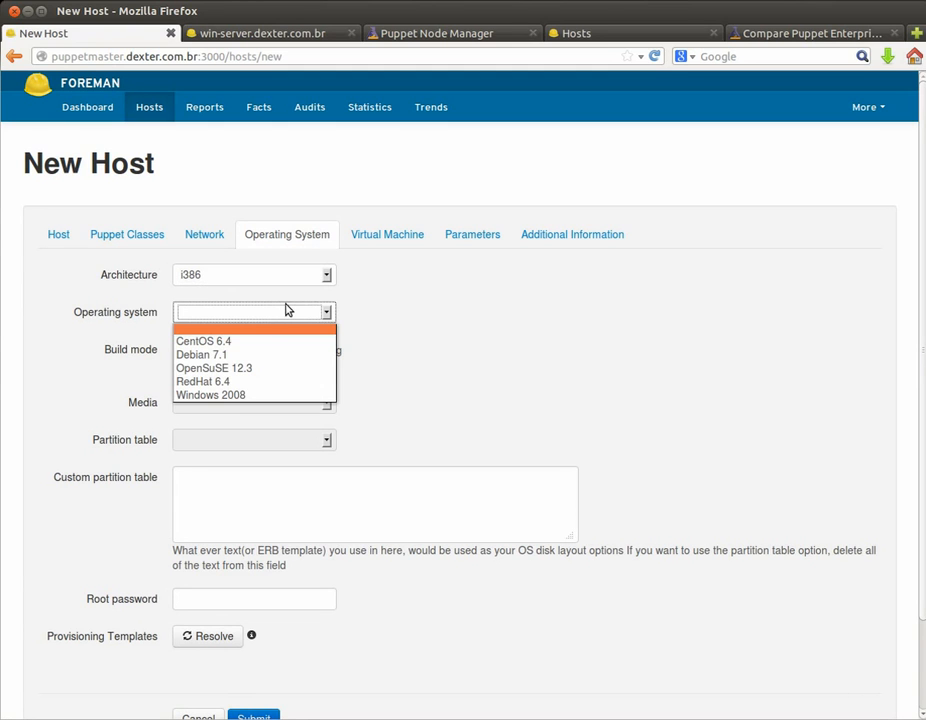
pyautogui.click(253, 356)
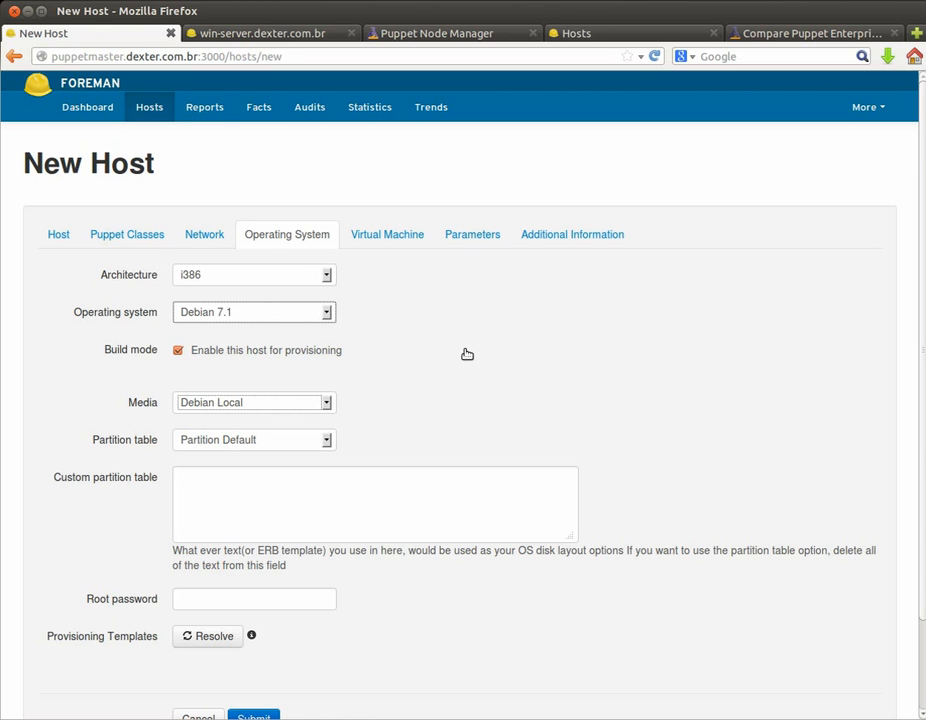
pyautogui.scroll(-2, 450, 370)
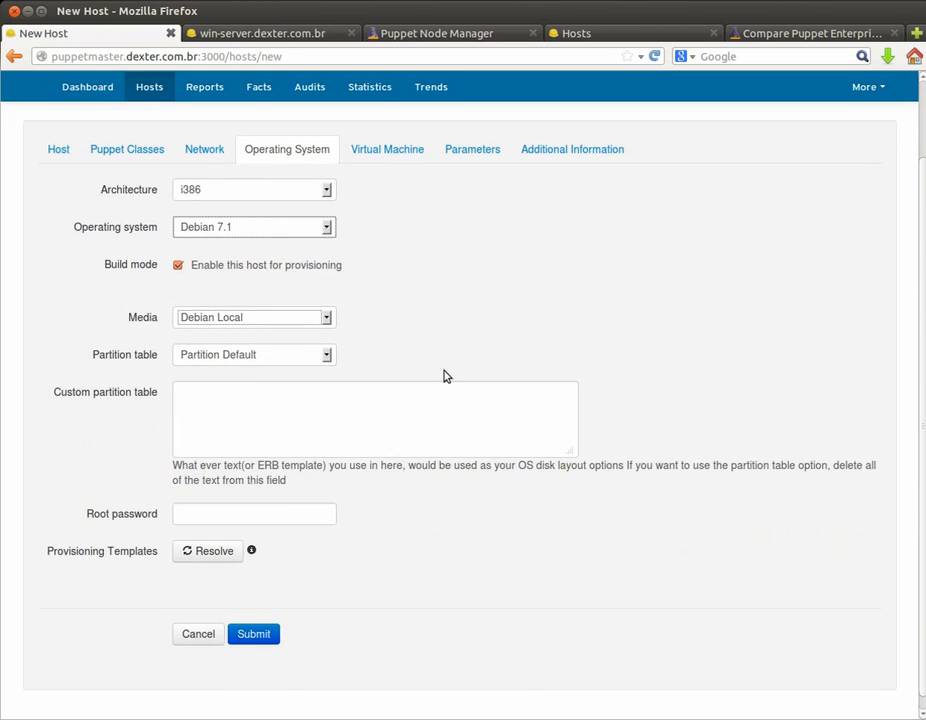
pyautogui.click(210, 560)
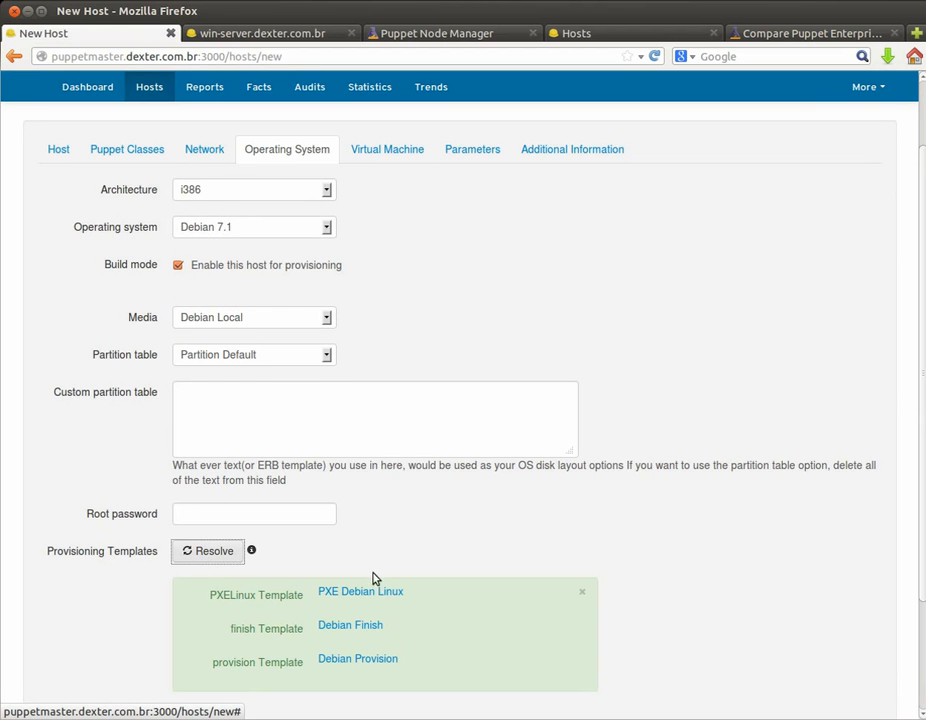
# Step: Enter the root password for the new host
pyautogui.scroll(-1, 397, 537)
pyautogui.scroll(-1, 394, 537)
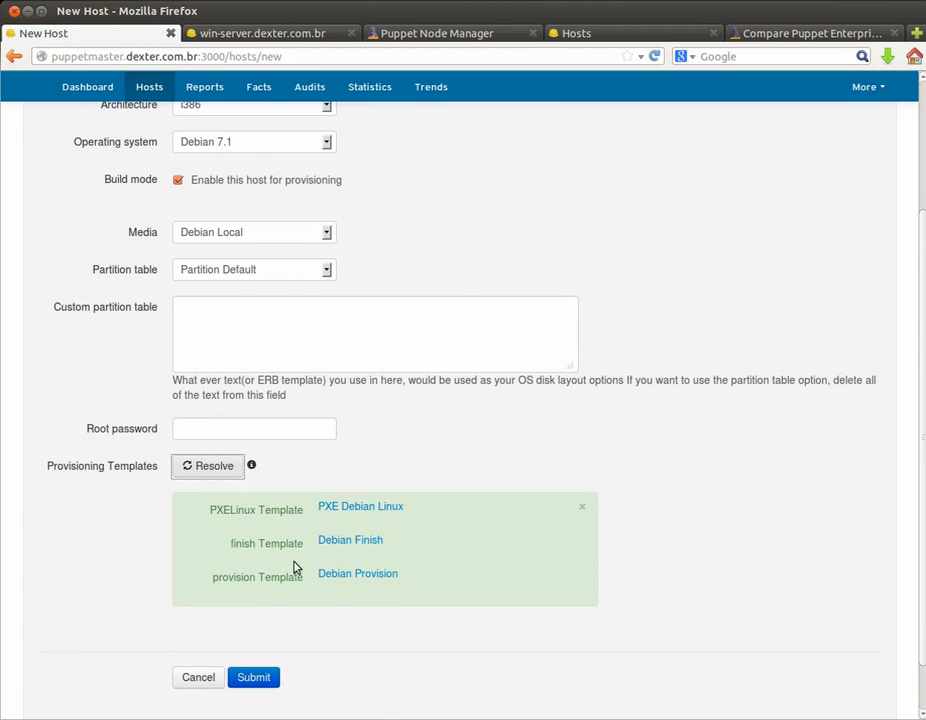
pyautogui.click(204, 426)
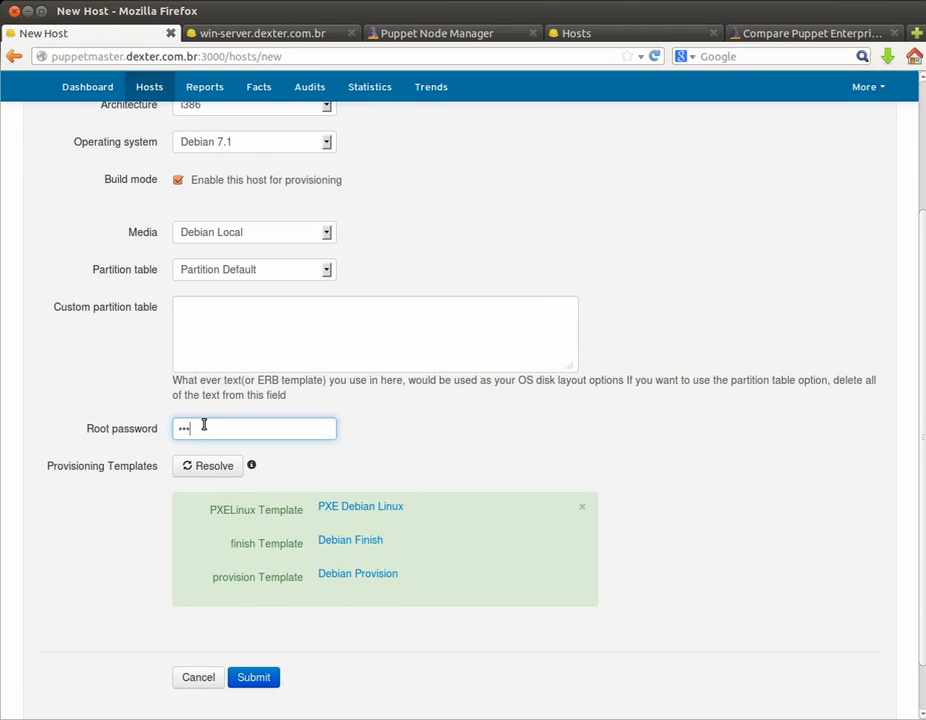
pyautogui.scroll(2, 389, 380)
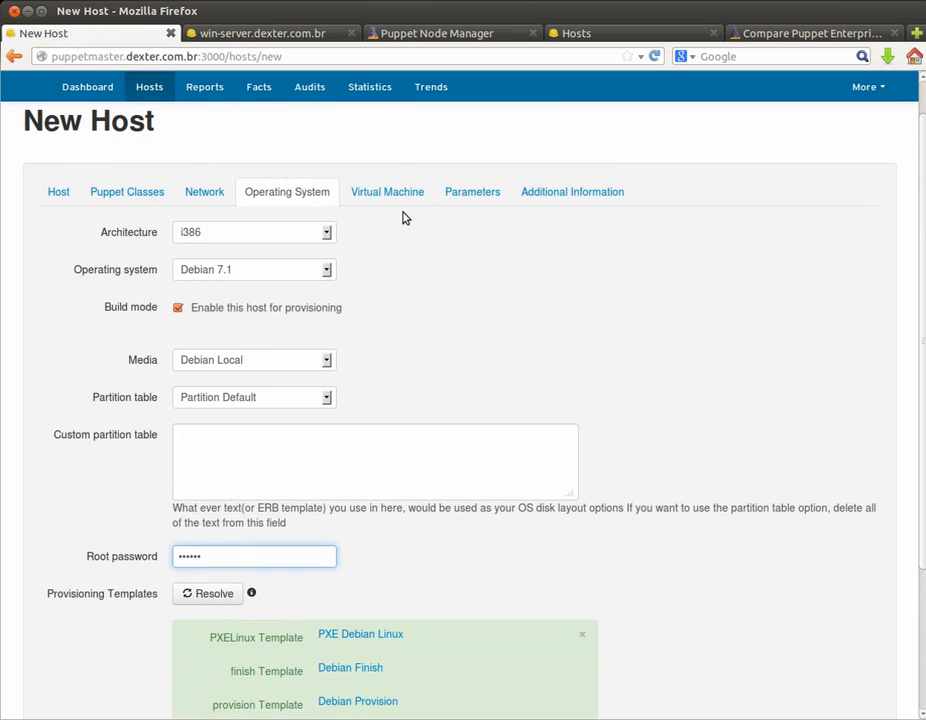
# Step: Give the virtual machine 2 CPUs and 512 MB of memory
pyautogui.click(401, 200)
pyautogui.click(209, 233)
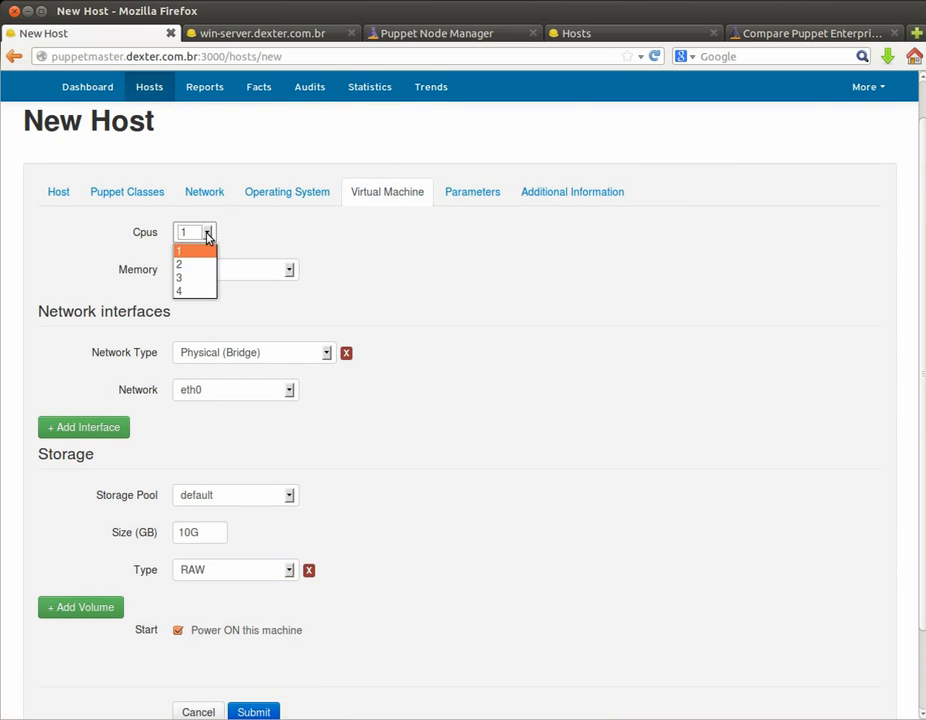
pyautogui.click(199, 272)
pyautogui.click(284, 272)
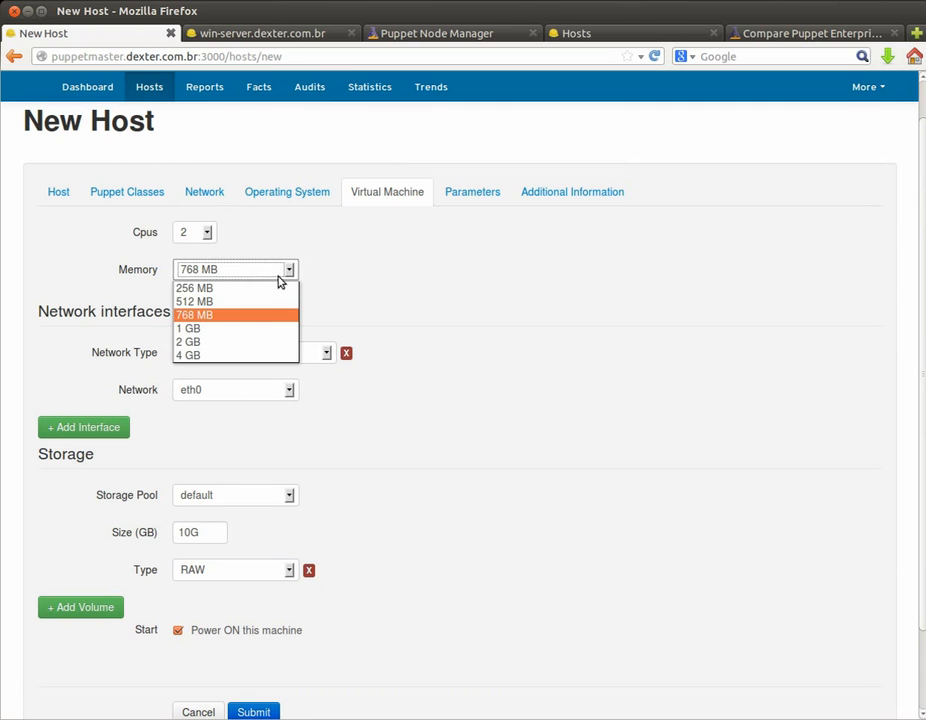
pyautogui.click(253, 303)
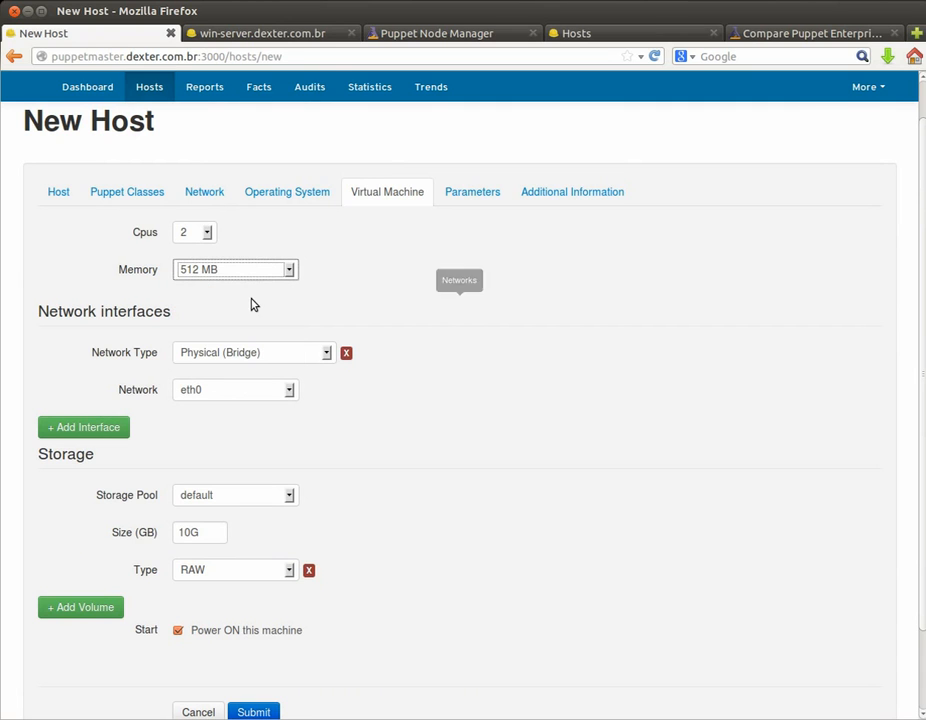
# Step: Set the network interface to Virtual (NAT) and submit the new host
pyautogui.click(285, 350)
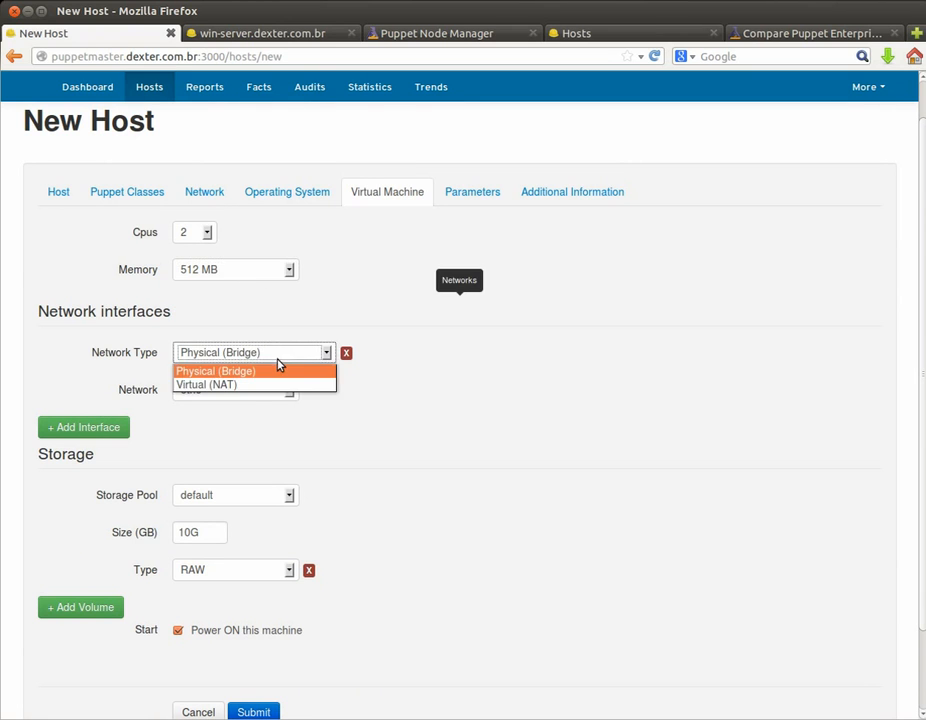
pyautogui.click(260, 395)
pyautogui.click(258, 350)
pyautogui.click(254, 384)
pyautogui.scroll(-2, 421, 438)
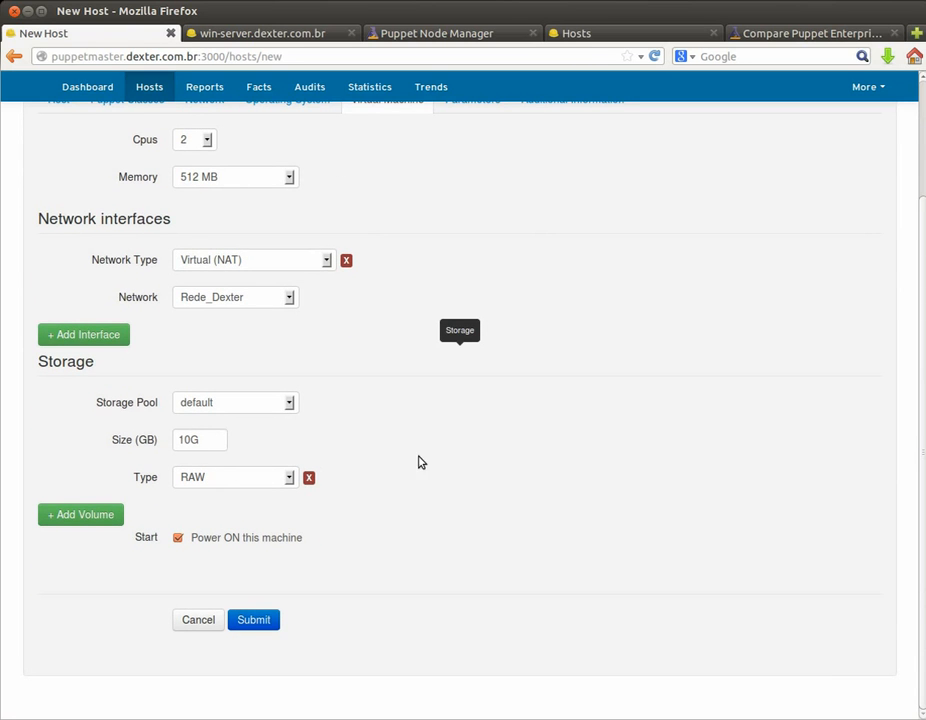
pyautogui.click(260, 619)
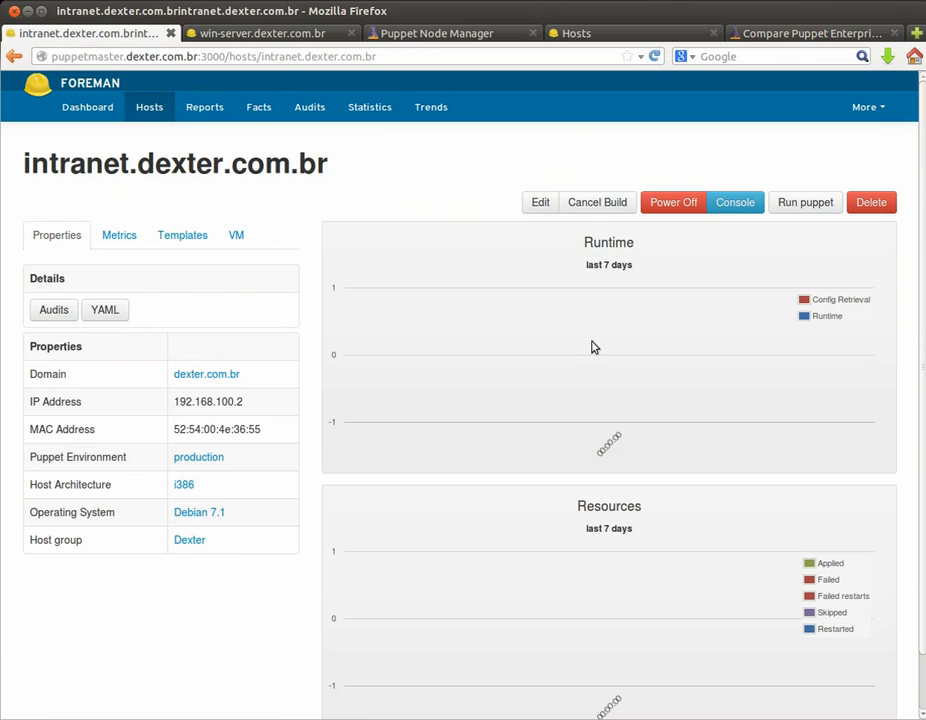
# Step: Launch the web console of intranet.dexter.com.br to watch the Debian installer boot
pyautogui.click(735, 203)
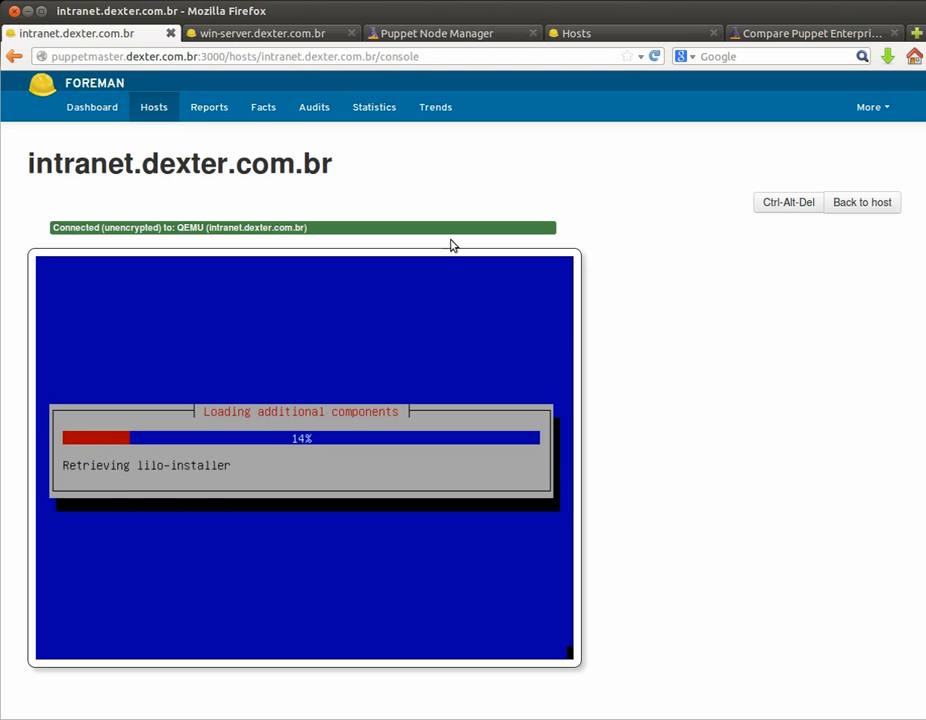
pyautogui.click(282, 40)
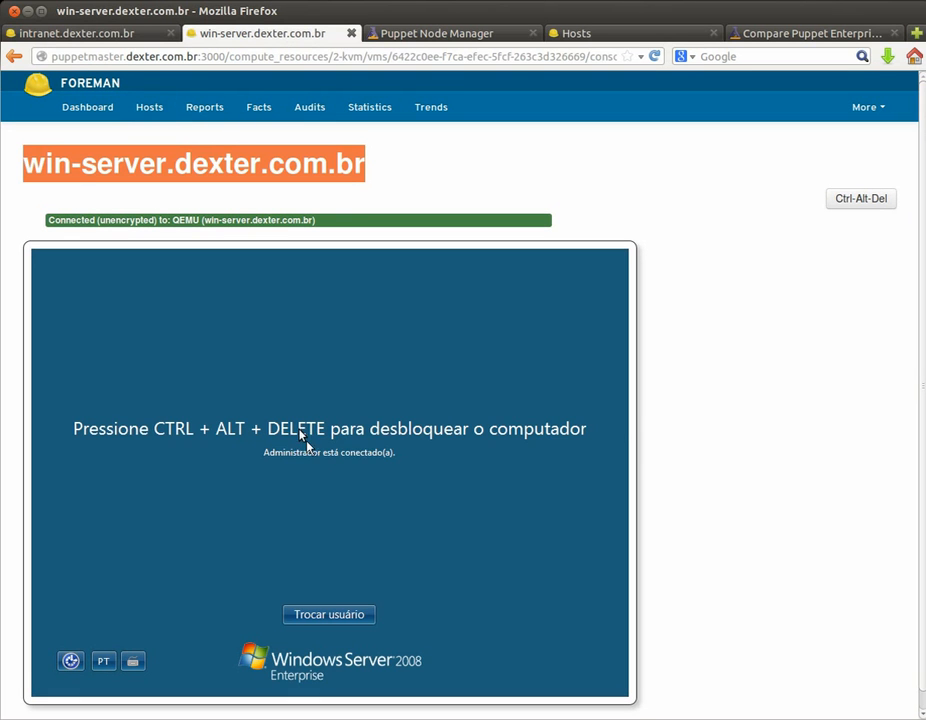
pyautogui.click(381, 167)
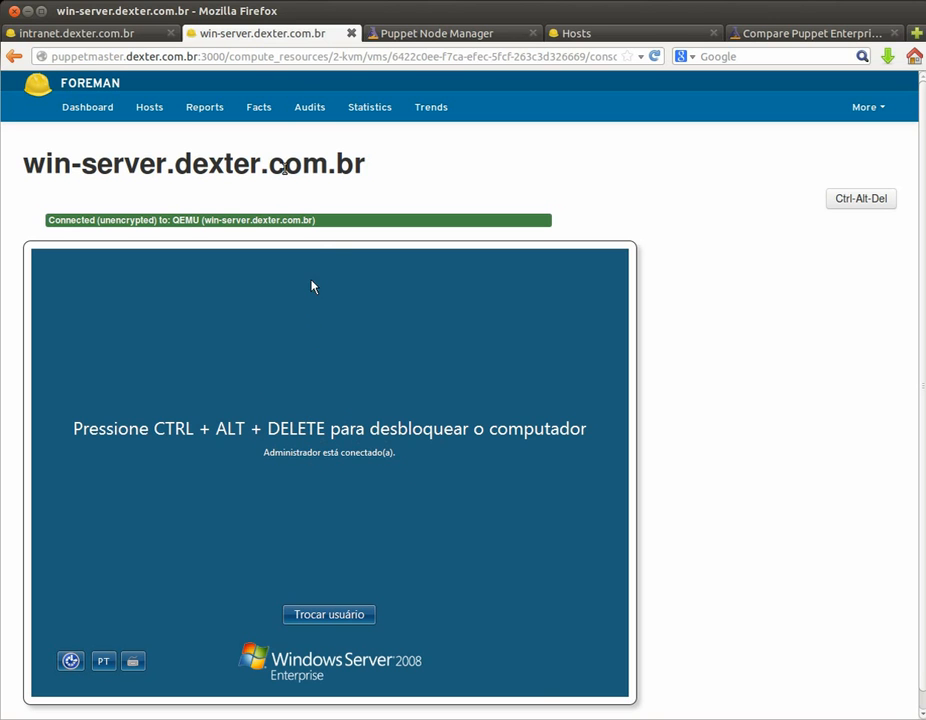
pyautogui.click(104, 31)
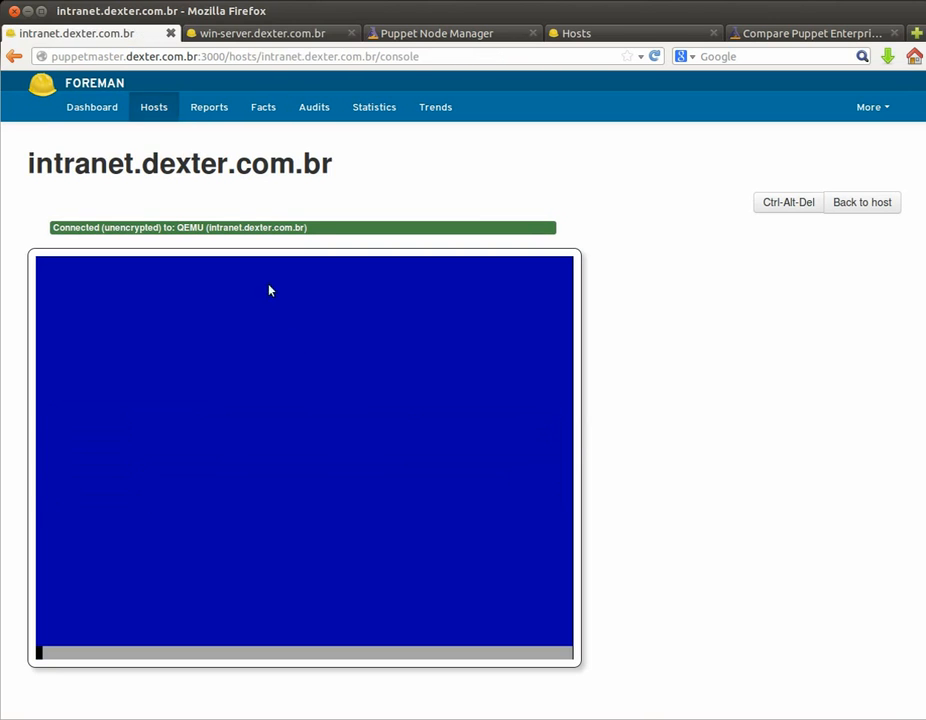
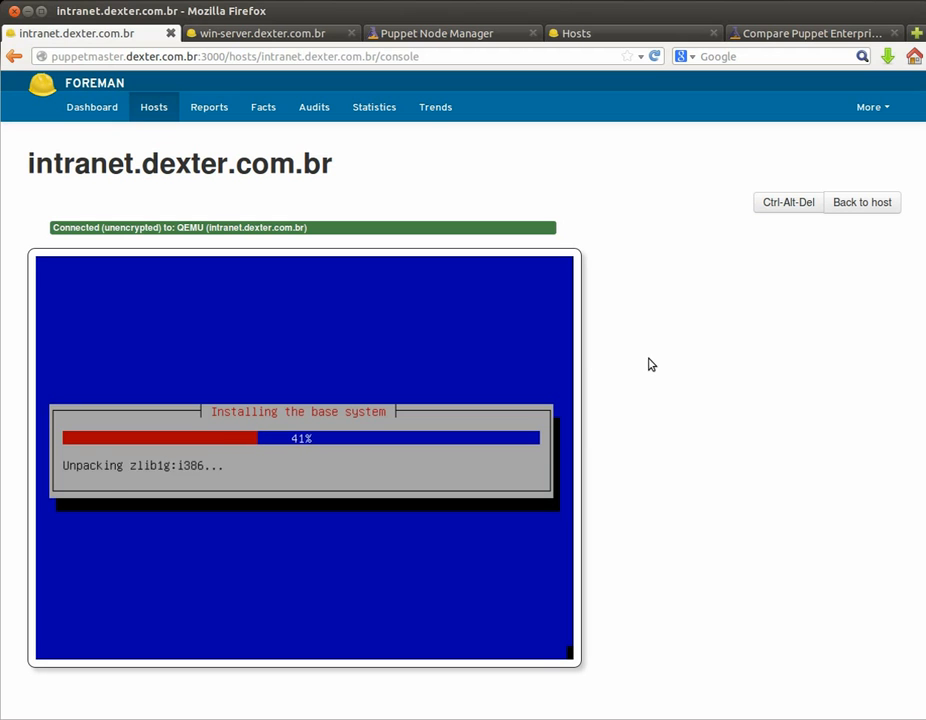
# Step: Open the Provisioning Templates list and scroll through it
pyautogui.click(890, 117)
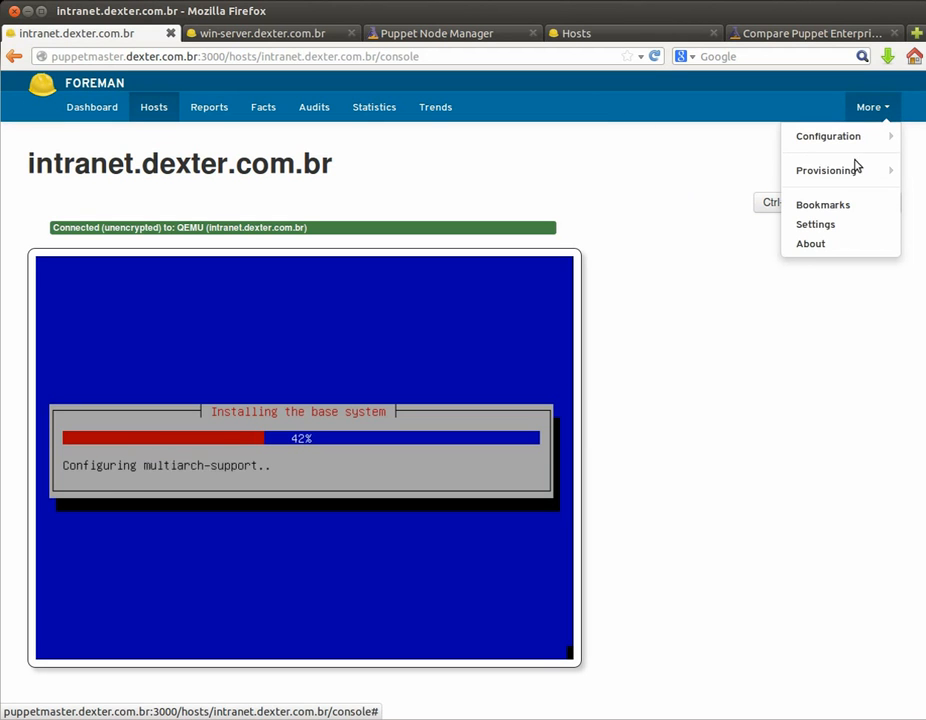
pyautogui.moveTo(849, 173)
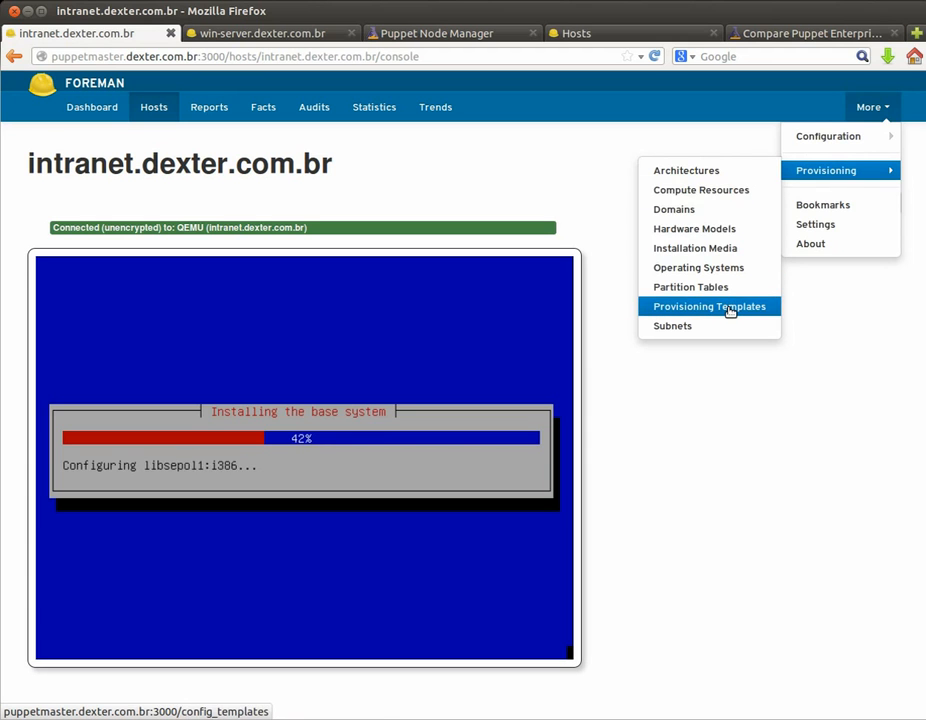
pyautogui.click(672, 307)
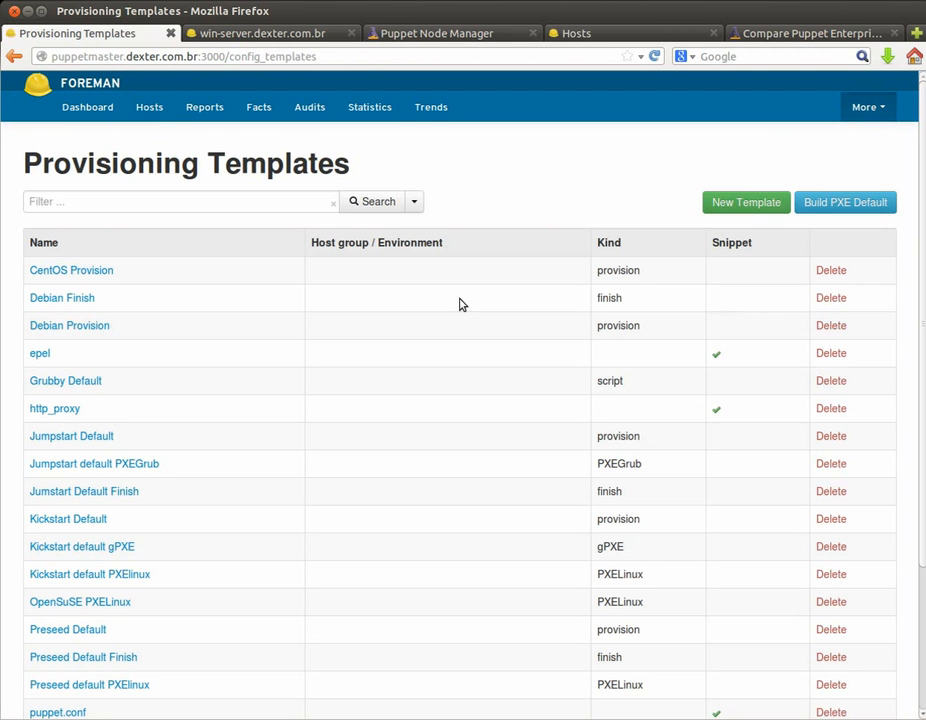
pyautogui.scroll(-2, 150, 300)
pyautogui.scroll(-2, 153, 309)
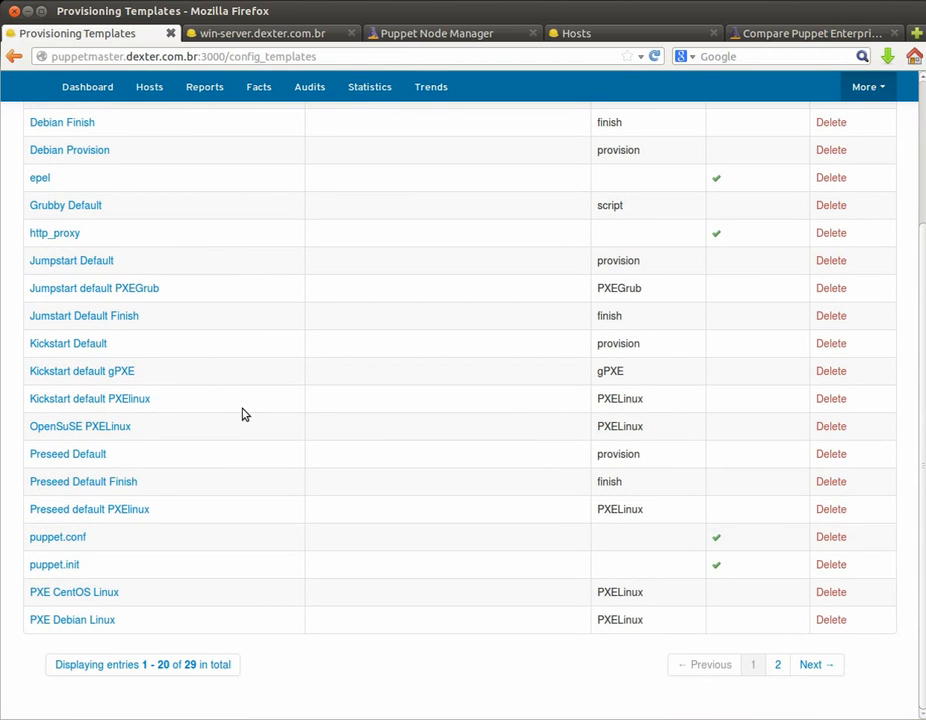
pyautogui.scroll(2, 242, 413)
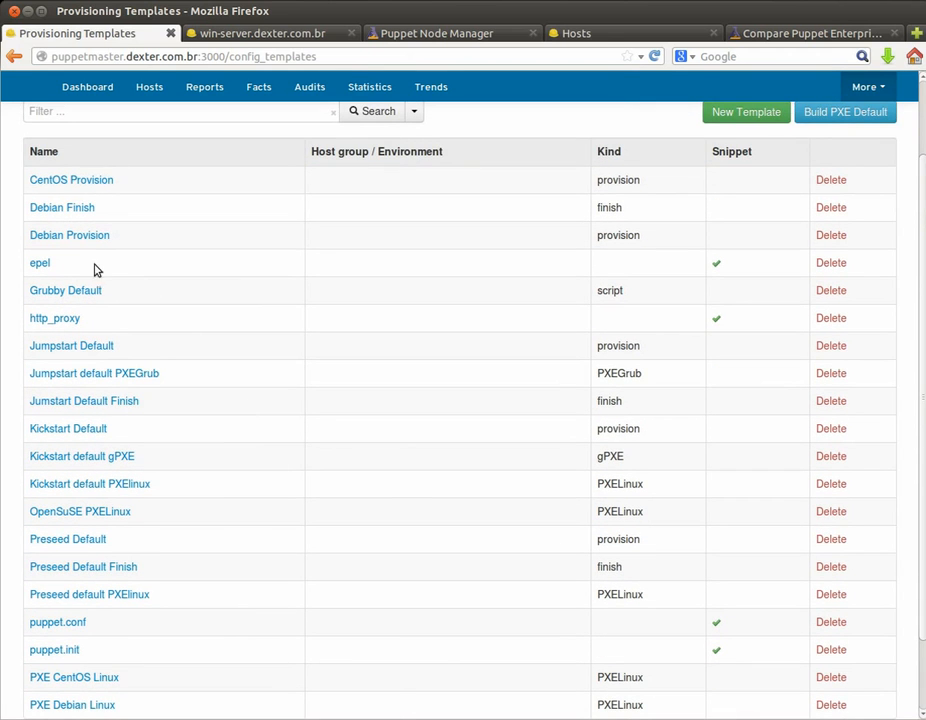
# Step: Read through the Debian Provision template and return to the templates list
pyautogui.click(88, 240)
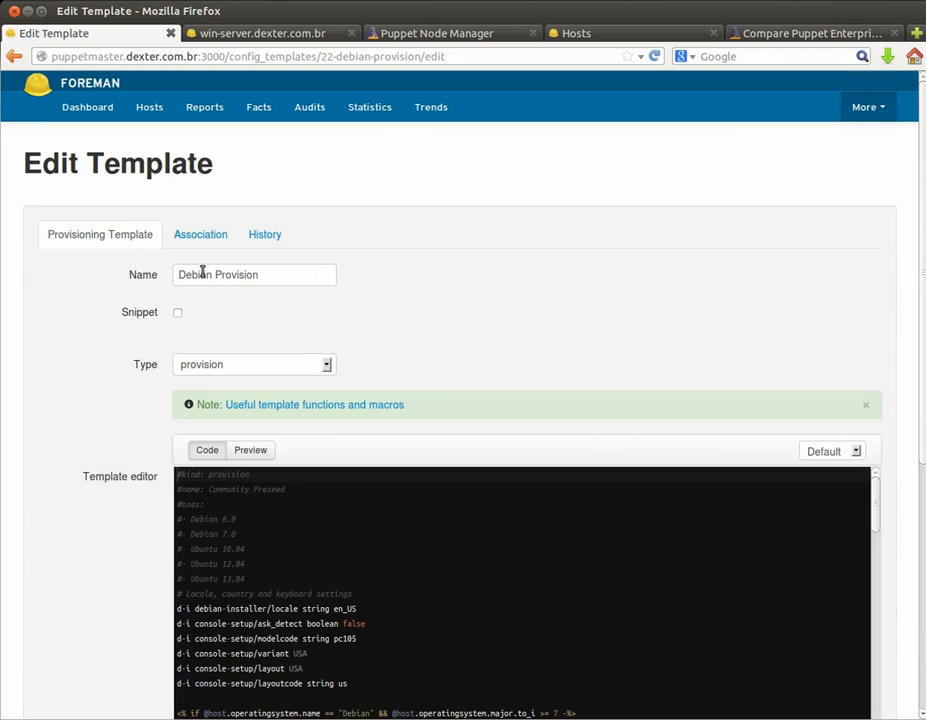
pyautogui.scroll(-6, 438, 383)
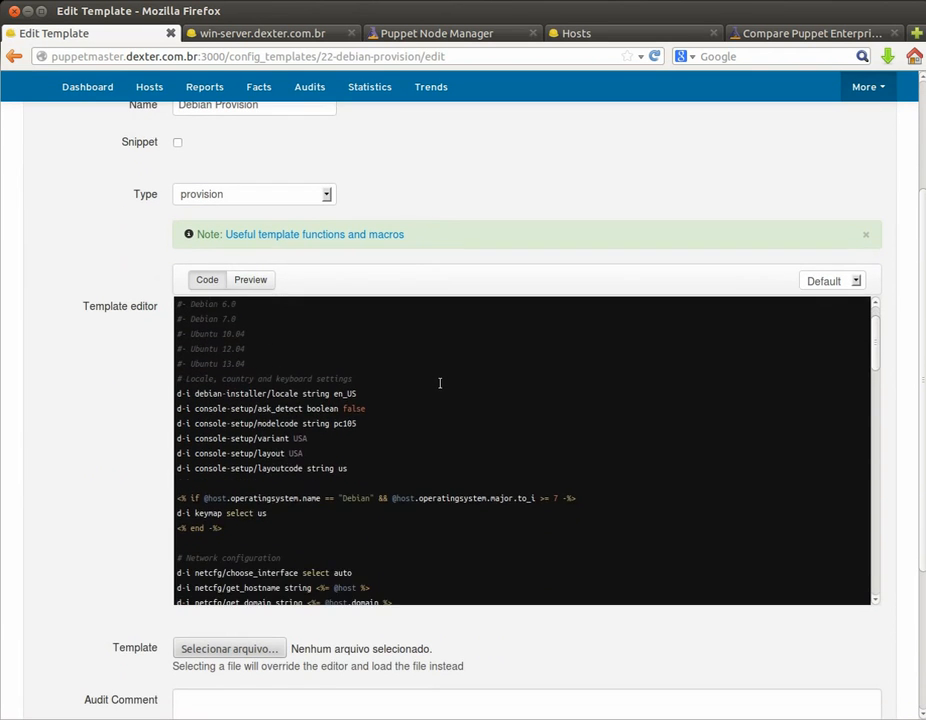
pyautogui.scroll(-3, 439, 383)
pyautogui.scroll(2, 436, 386)
pyautogui.scroll(1, 436, 390)
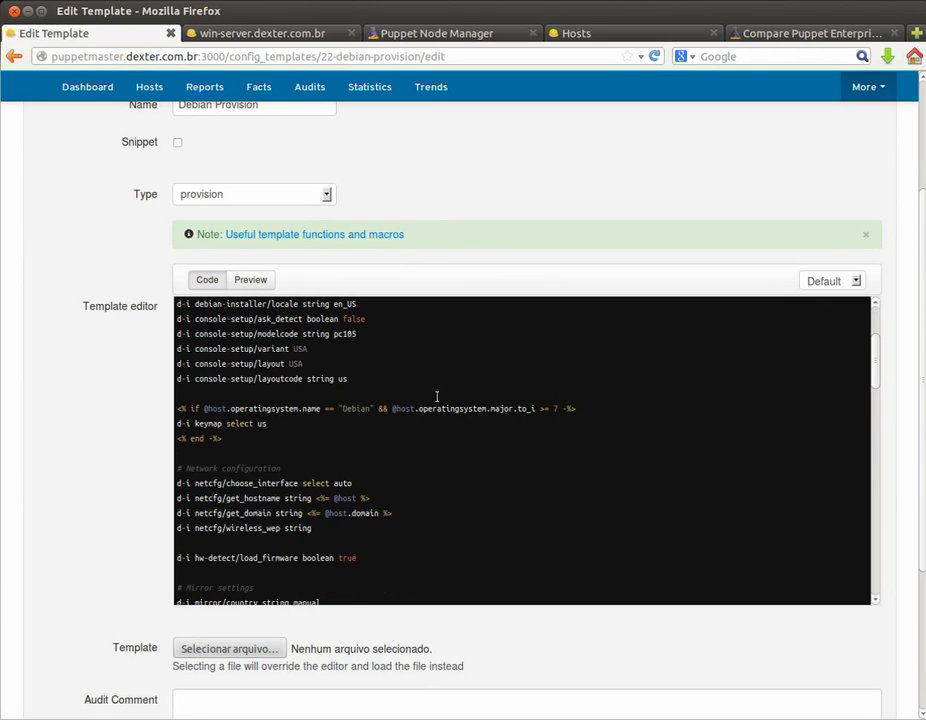
pyautogui.scroll(-2, 429, 367)
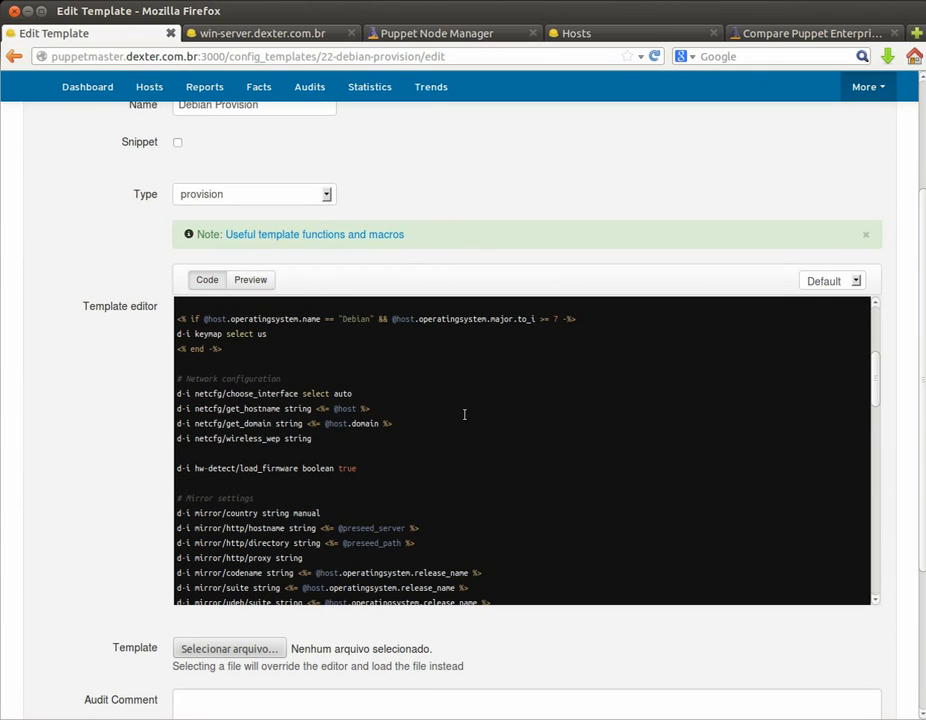
pyautogui.scroll(-1, 464, 414)
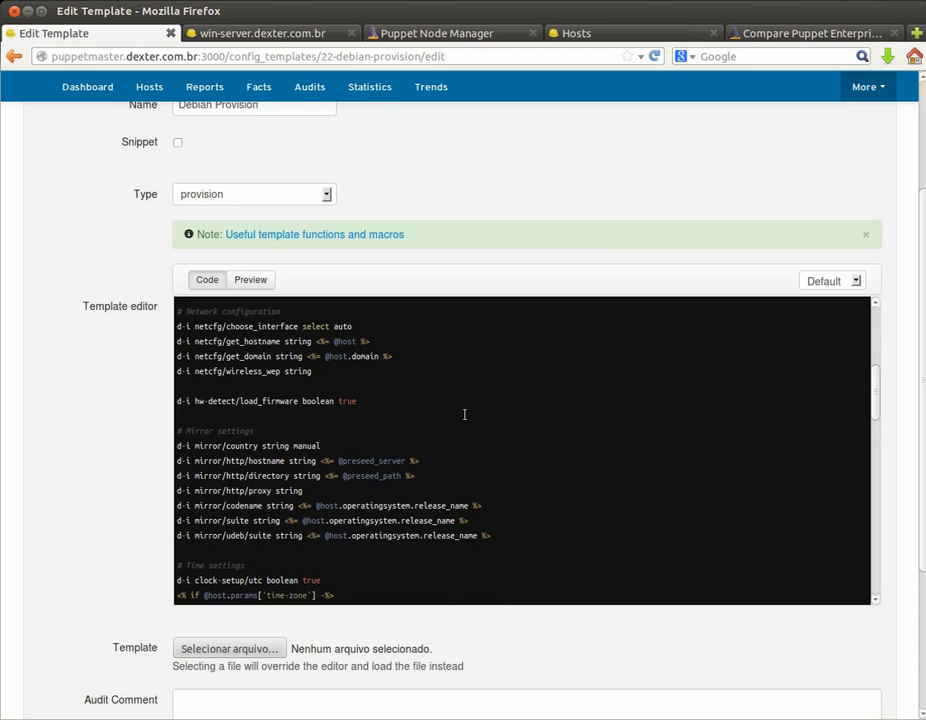
pyautogui.scroll(-2, 464, 414)
pyautogui.scroll(-4, 464, 414)
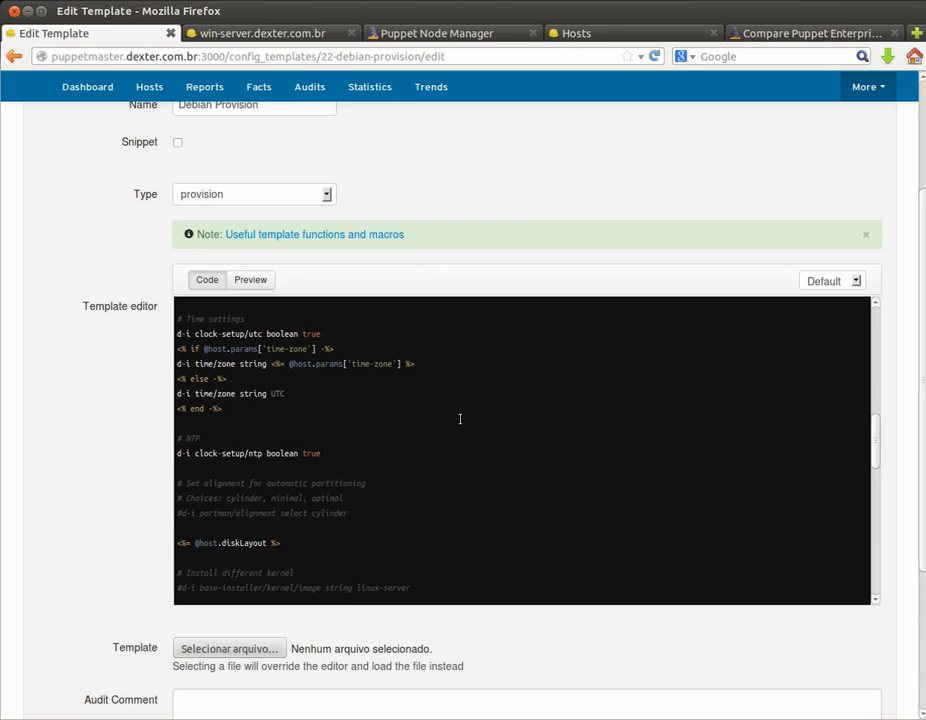
pyautogui.scroll(3, 395, 453)
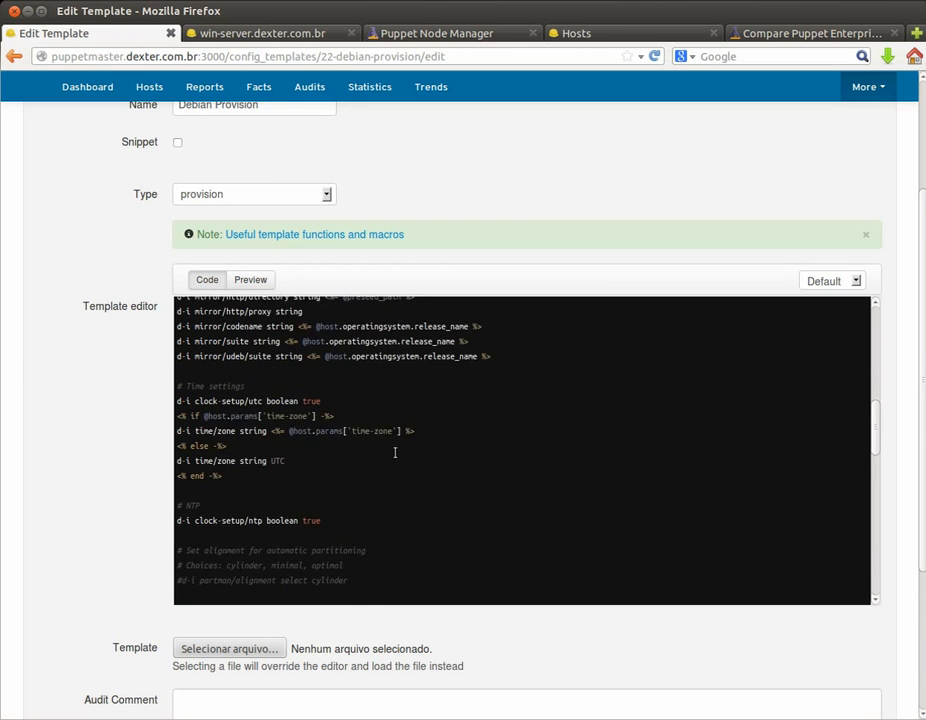
pyautogui.click(10, 57)
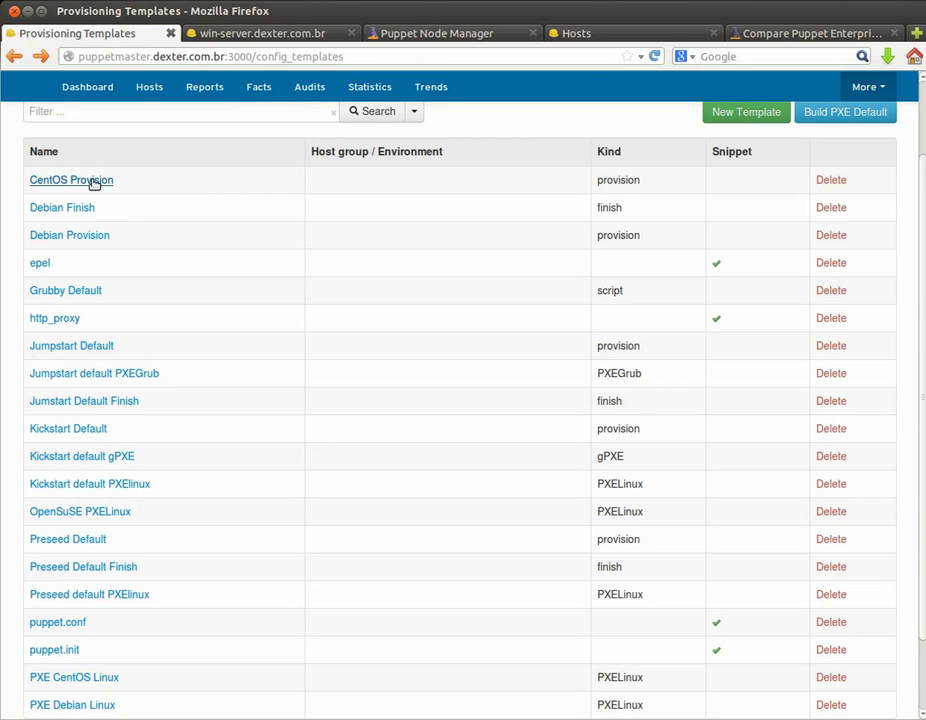
# Step: Review the CentOS Provision template, then go back and scroll the templates list
pyautogui.click(93, 180)
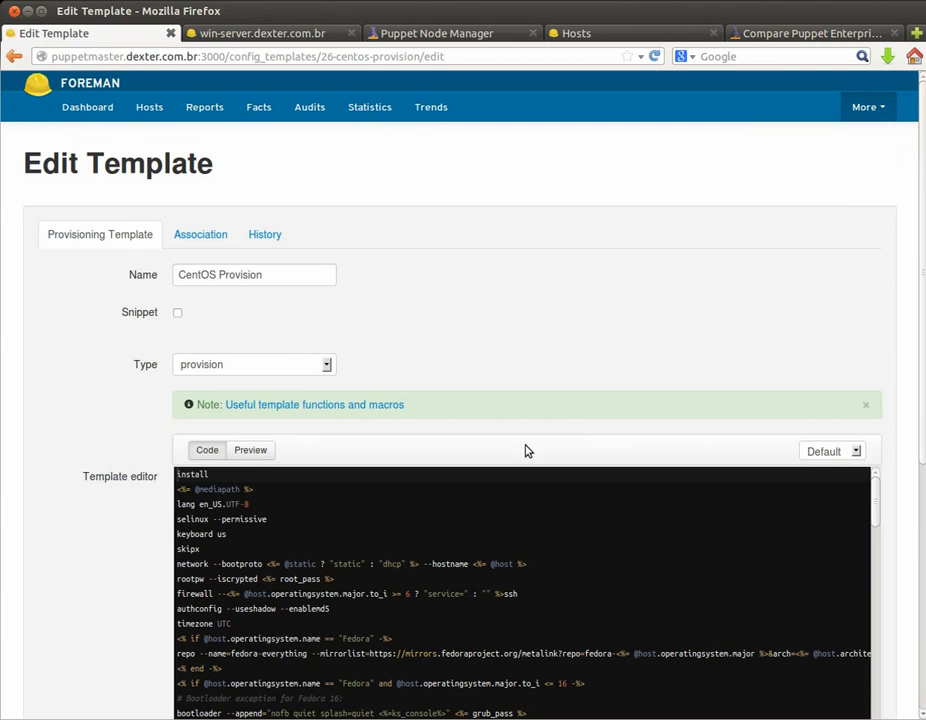
pyautogui.scroll(-5, 525, 455)
pyautogui.scroll(-4, 474, 431)
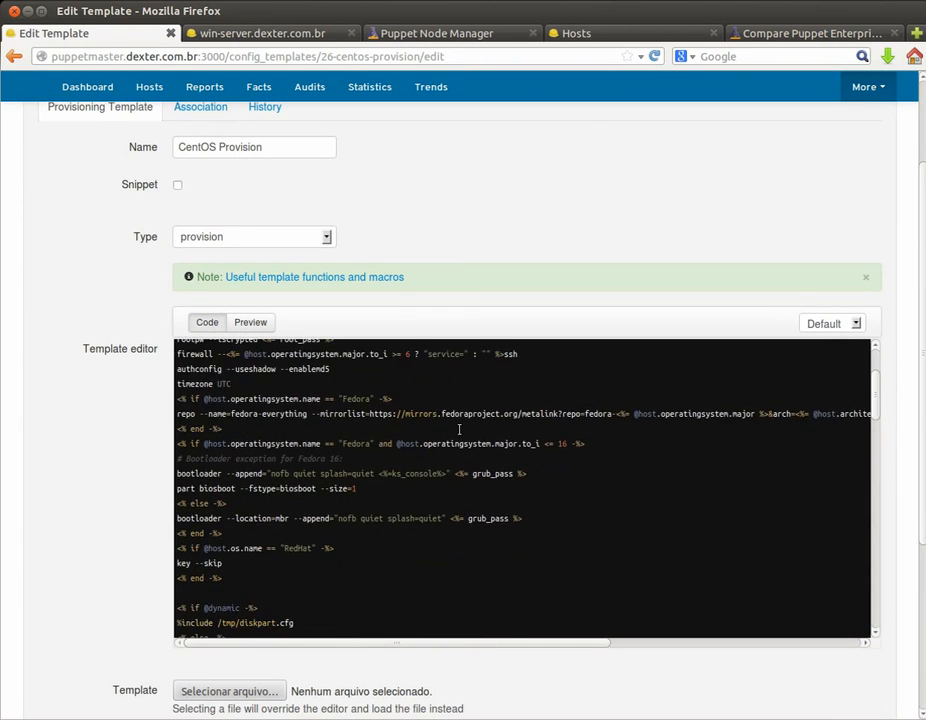
pyautogui.scroll(-2, 457, 429)
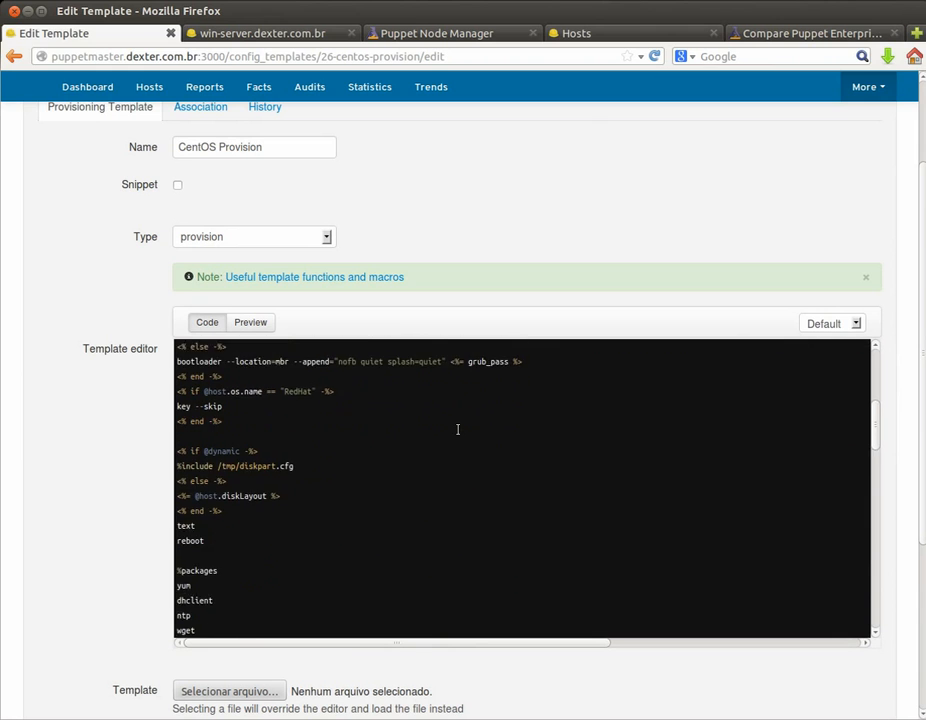
pyautogui.click(14, 56)
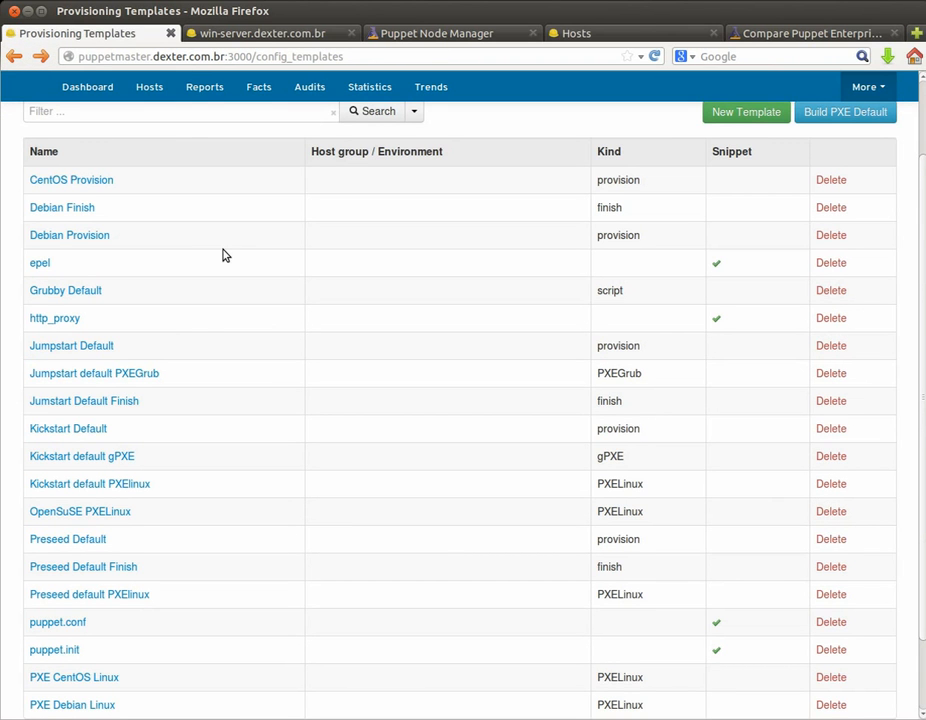
pyautogui.scroll(-2, 245, 293)
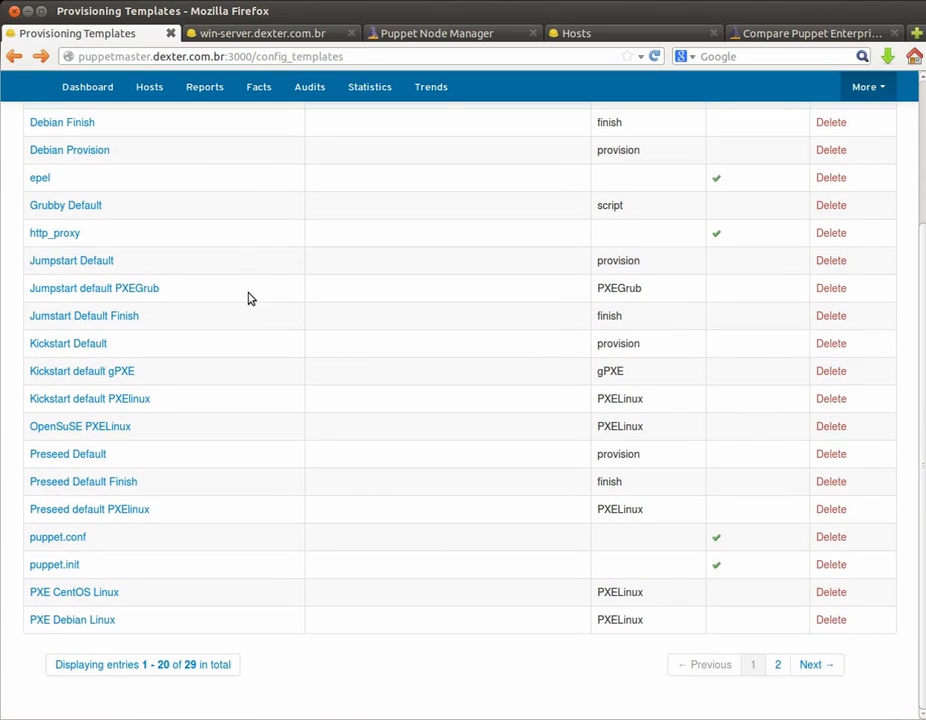
# Step: Review the PXE Debian Linux template, then bring up the Installation Media list
pyautogui.click(88, 621)
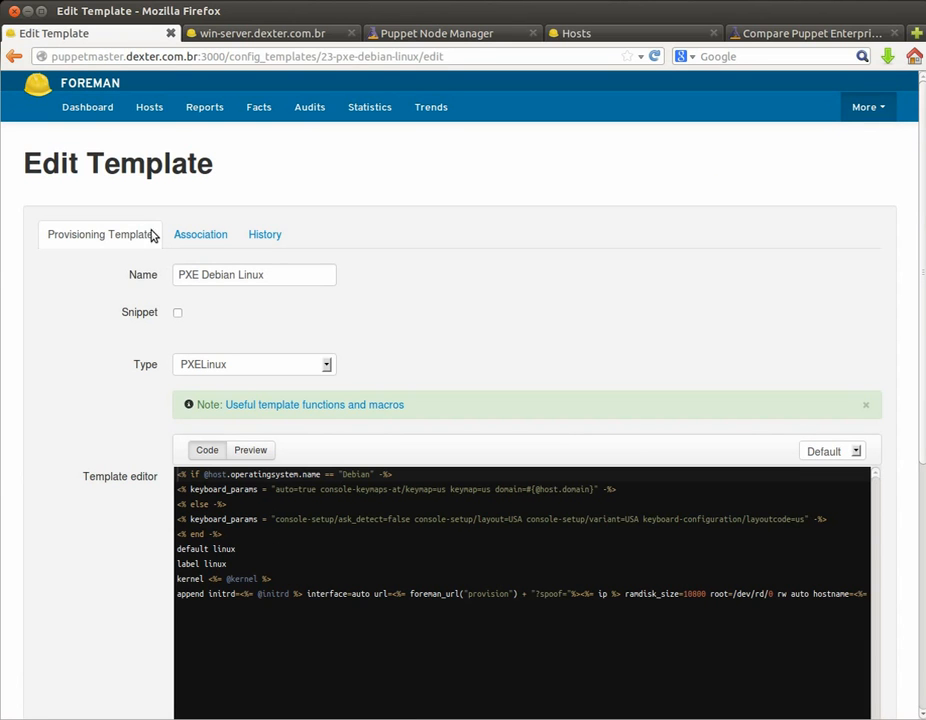
pyautogui.click(872, 110)
pyautogui.click(567, 193)
pyautogui.click(876, 111)
pyautogui.moveTo(851, 169)
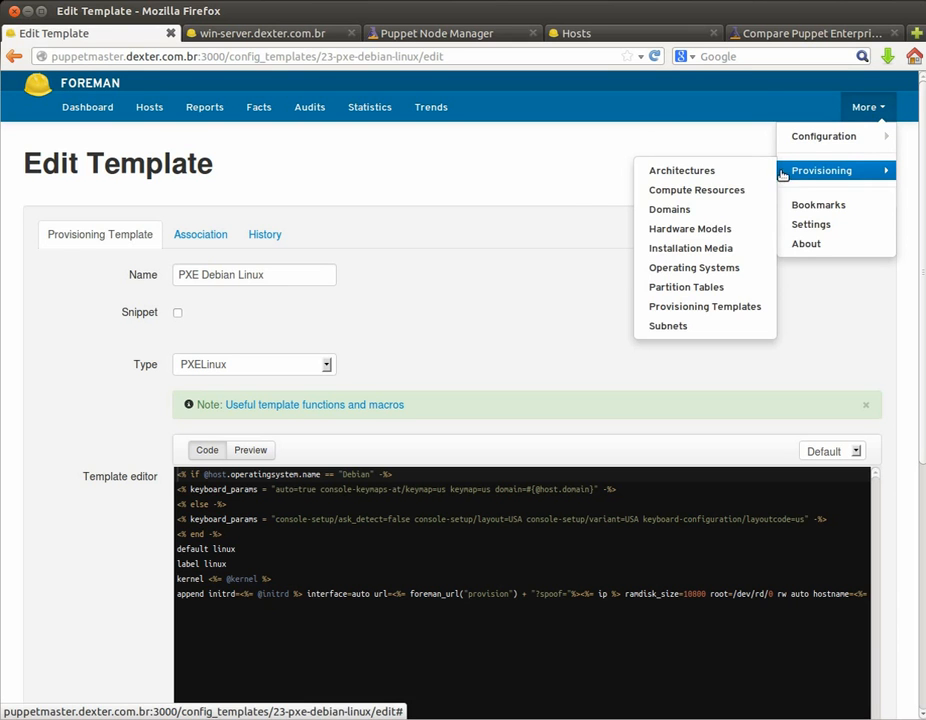
pyautogui.click(728, 253)
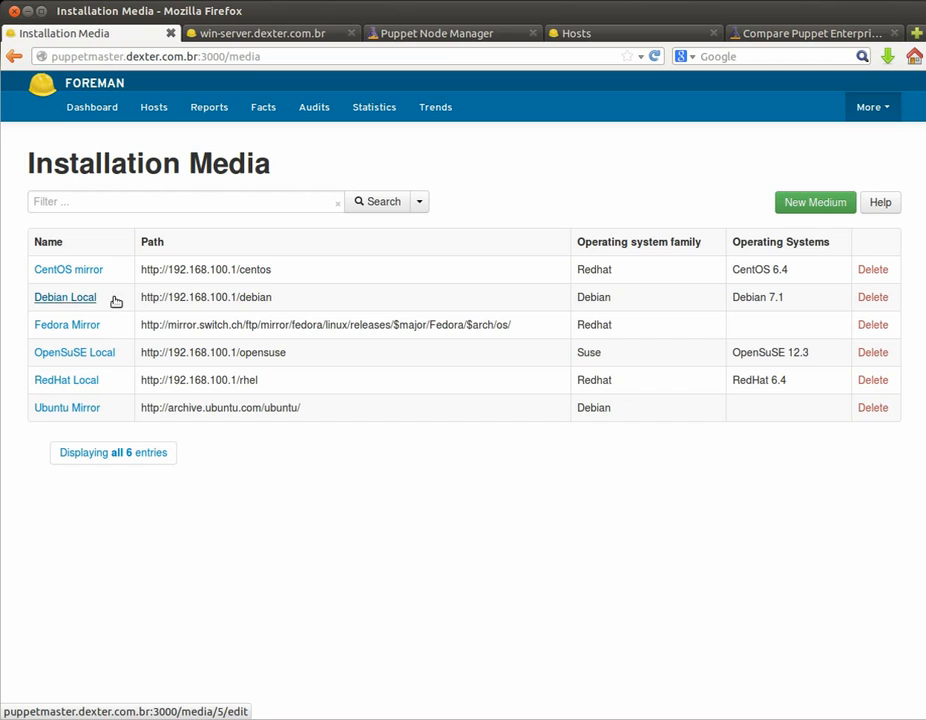
# Step: Highlight the local mirror server address and the mirror part of the Fedora path
pyautogui.moveTo(143, 297); pyautogui.dragTo(240, 297)
pyautogui.click(249, 298)
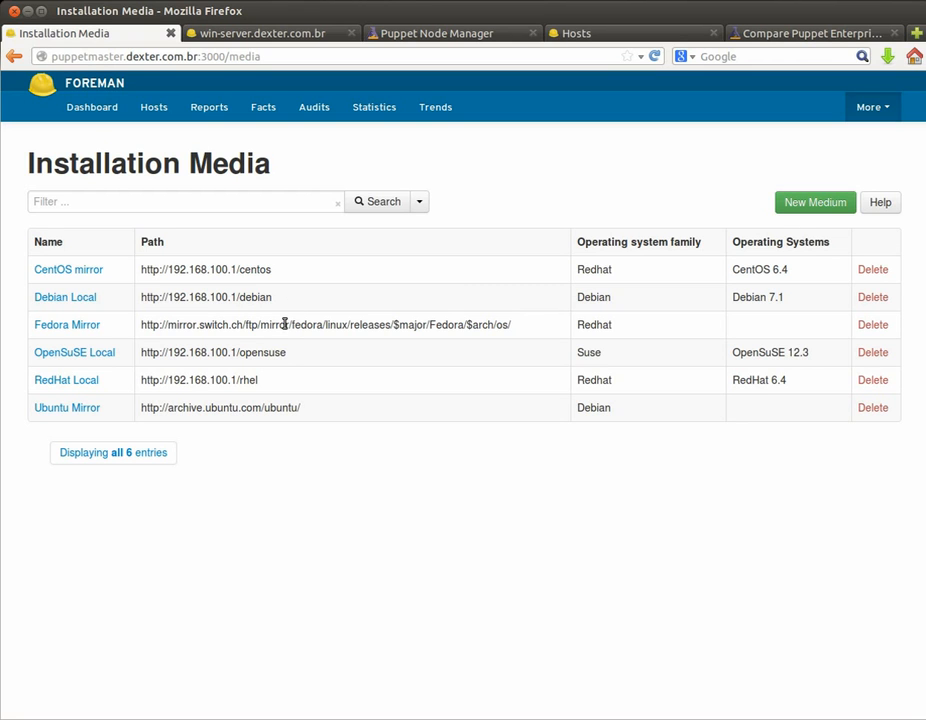
pyautogui.doubleClick(285, 324)
pyautogui.click(378, 316)
pyautogui.click(889, 109)
pyautogui.moveTo(806, 170)
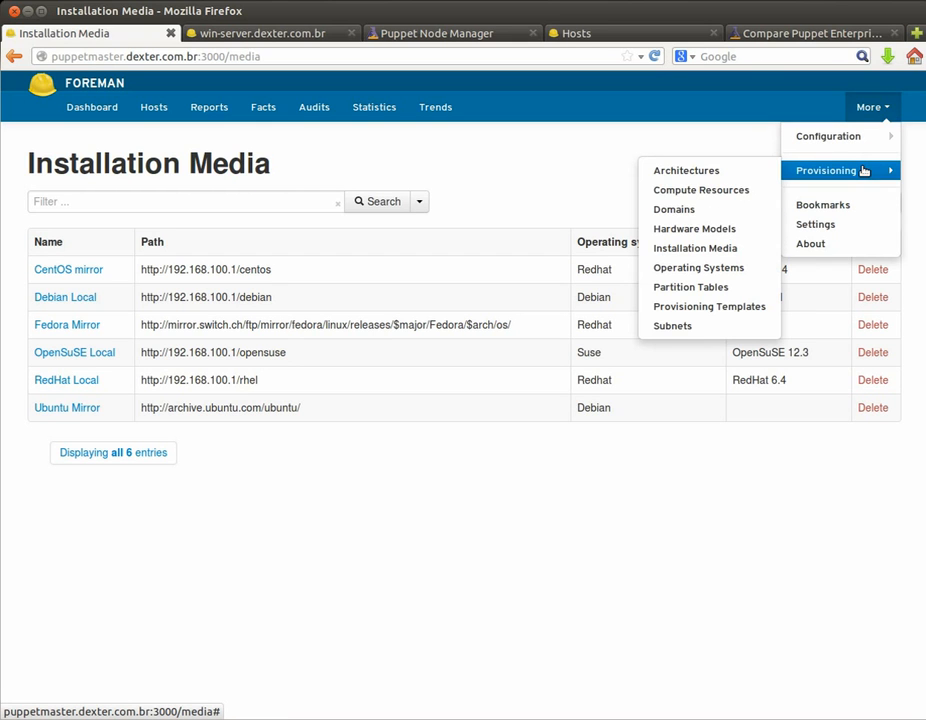
# Step: Review the Partition Default partition table and leave it without saving
pyautogui.click(705, 287)
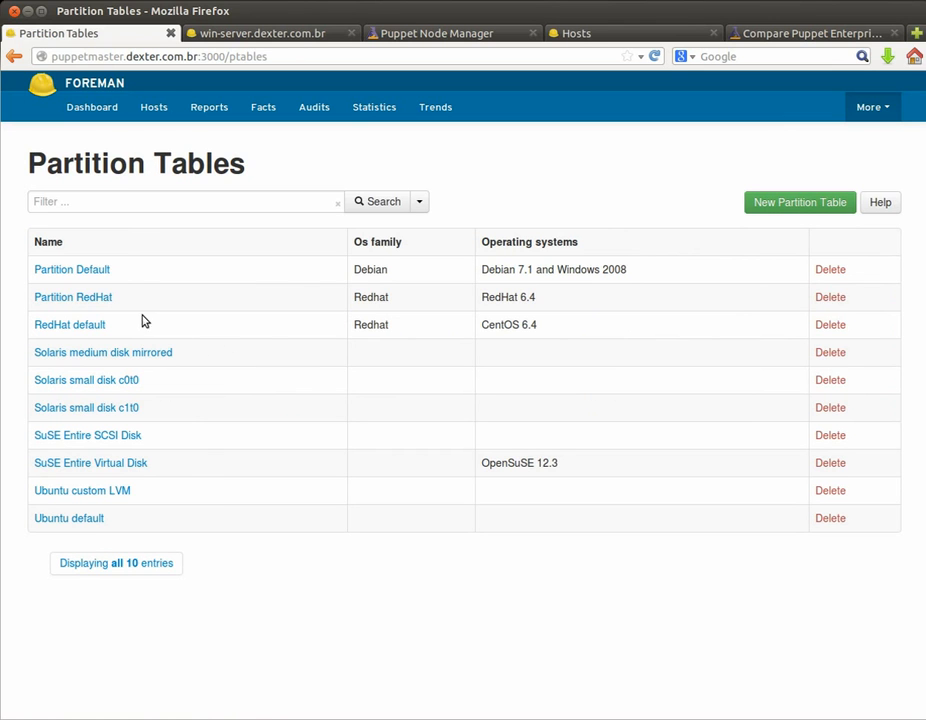
pyautogui.click(78, 272)
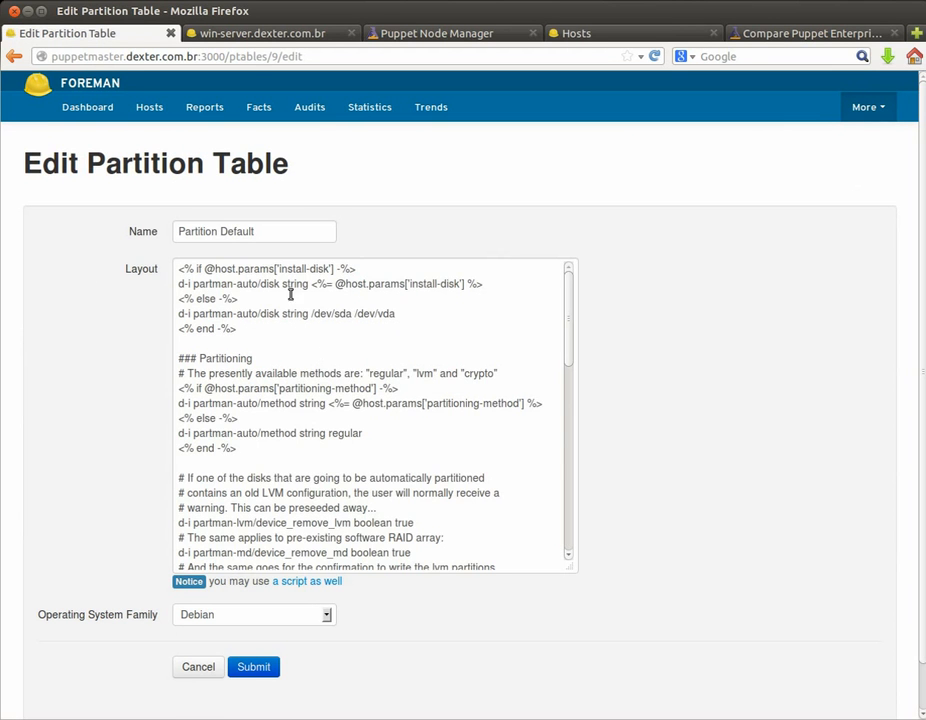
pyautogui.scroll(-2, 253, 354)
pyautogui.scroll(-9, 253, 354)
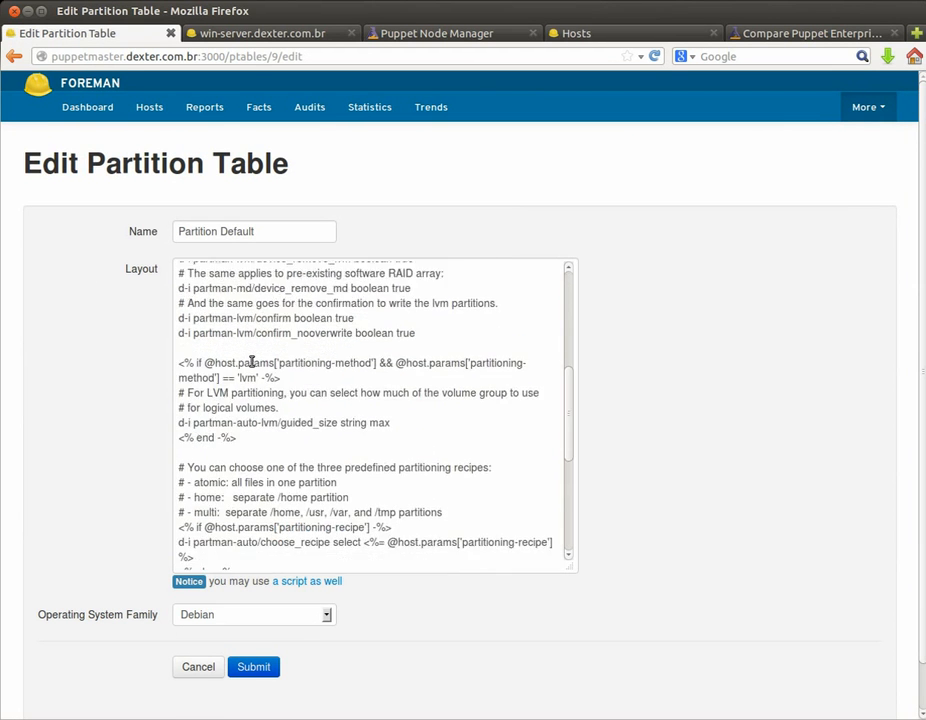
pyautogui.click(202, 664)
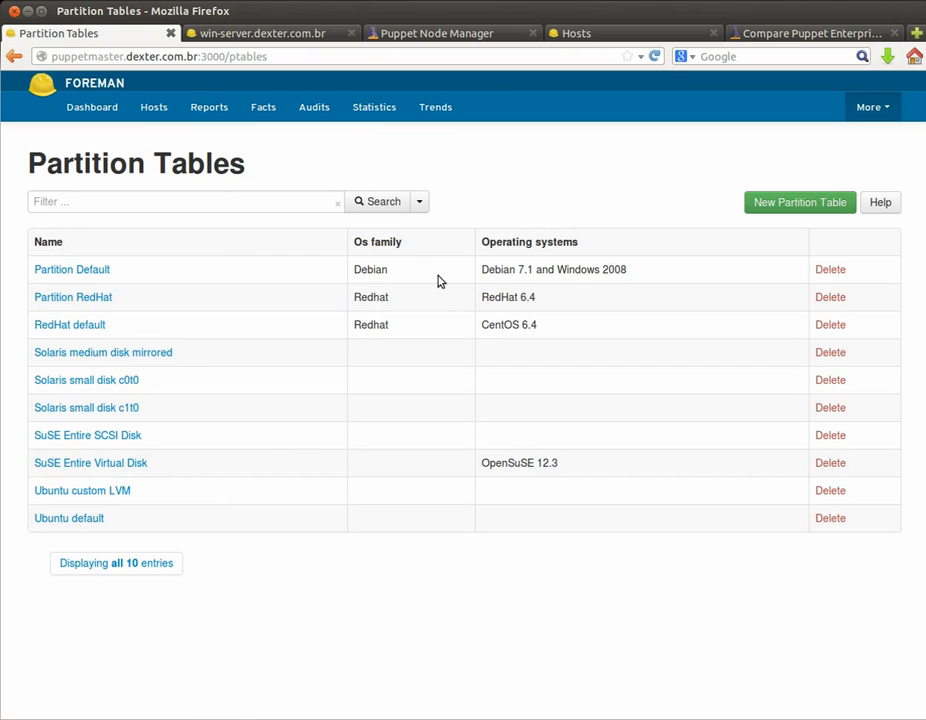
# Step: Inspect Partition RedHat's zerombr/clearpart/autopart layout and cancel, leaving it unchanged
pyautogui.click(86, 300)
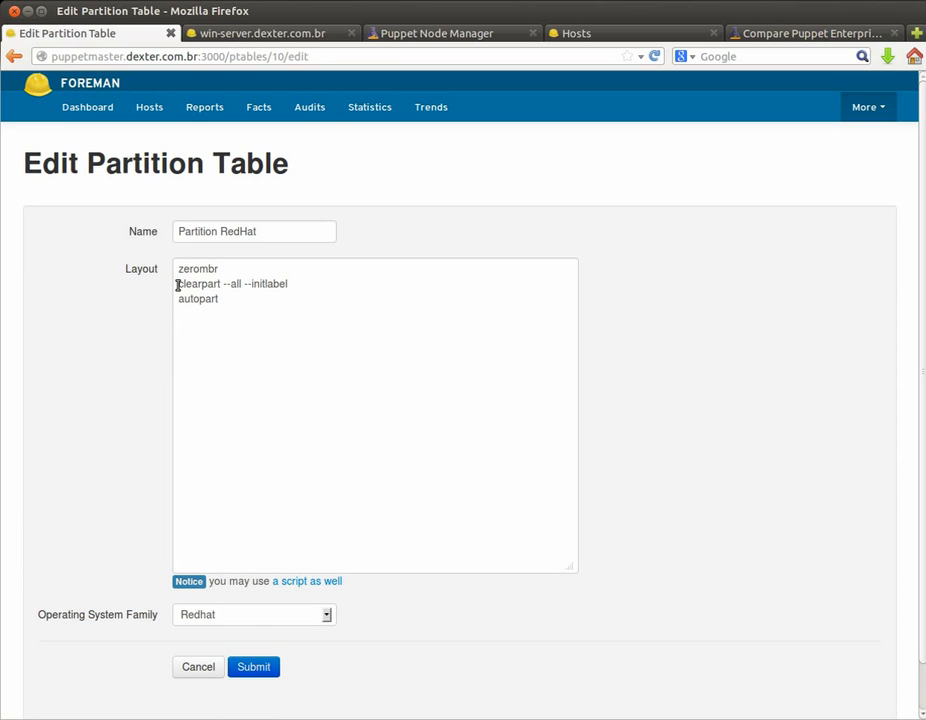
pyautogui.click(203, 668)
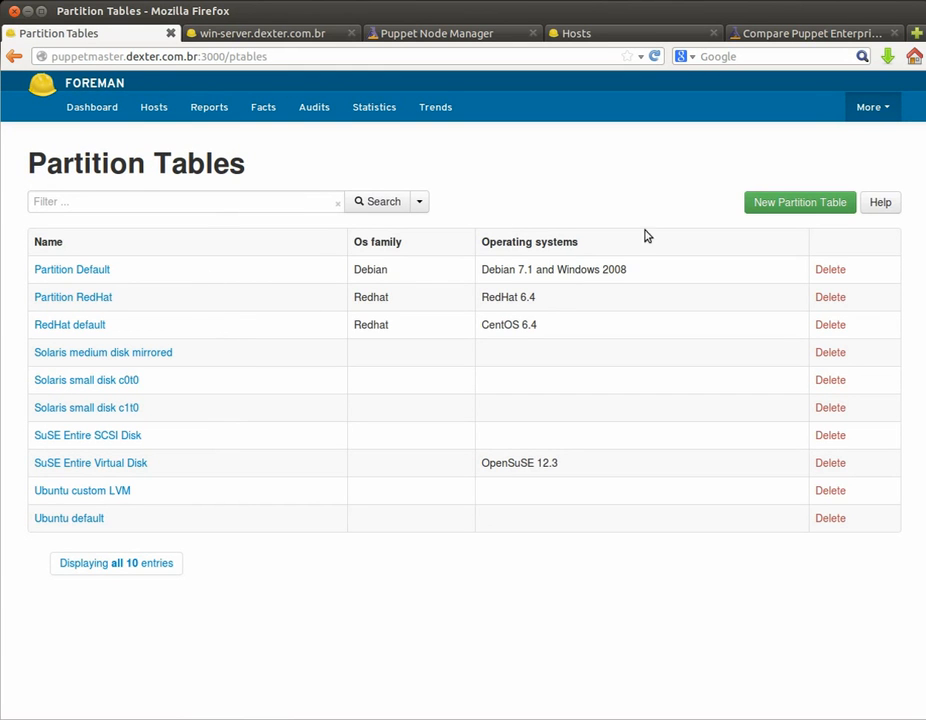
pyautogui.click(894, 110)
pyautogui.moveTo(862, 170)
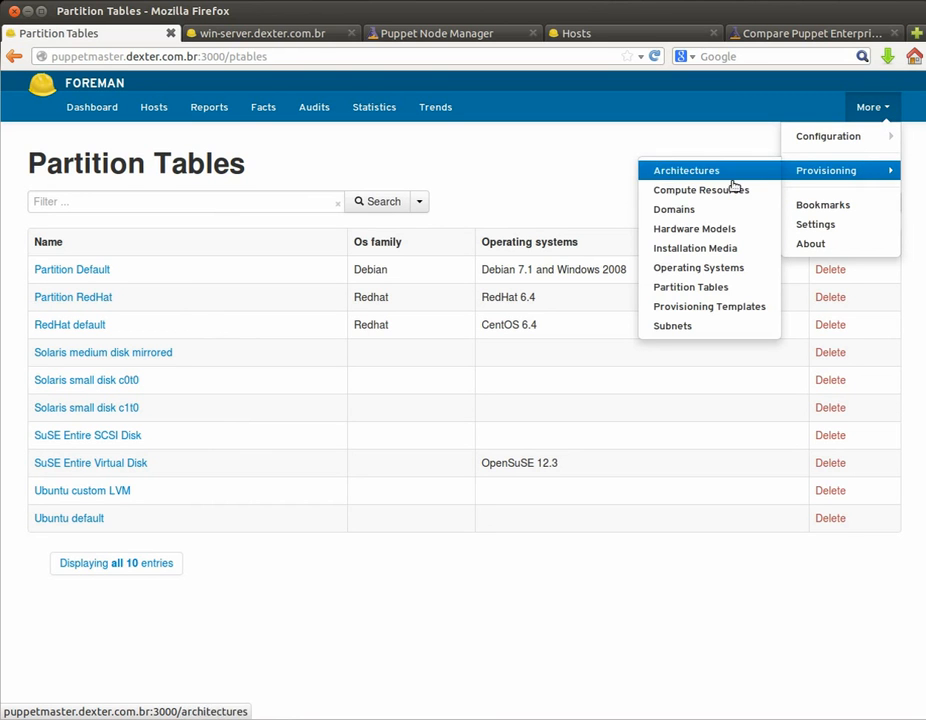
# Step: Inspect OpenSuSE 12.3's settings and its YaST2 Default and OpenSuSE PXELinux templates, then go to Hosts
pyautogui.click(709, 267)
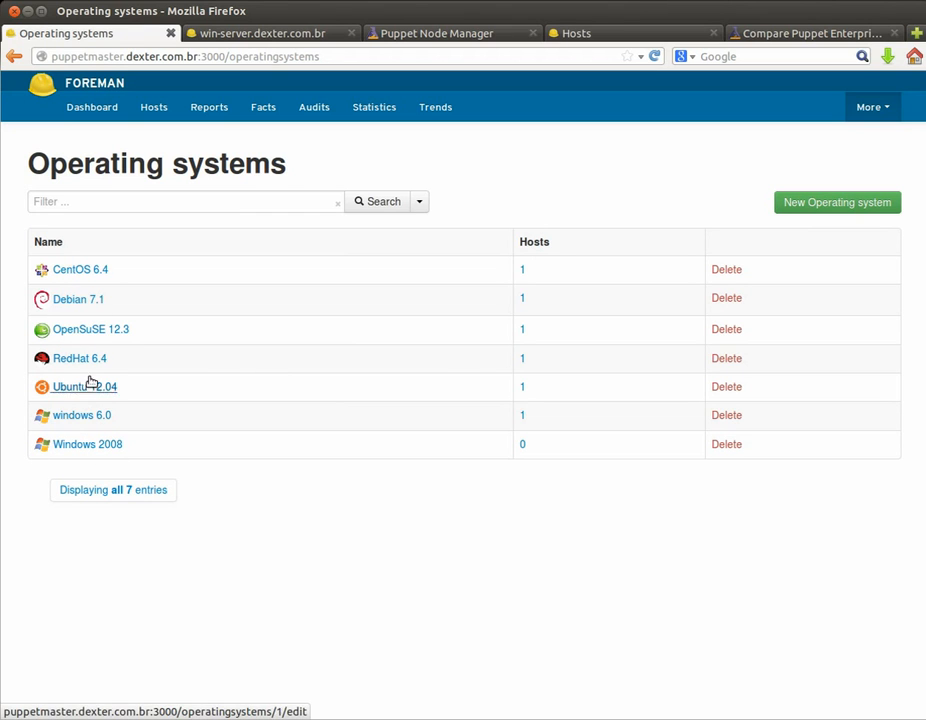
pyautogui.click(106, 333)
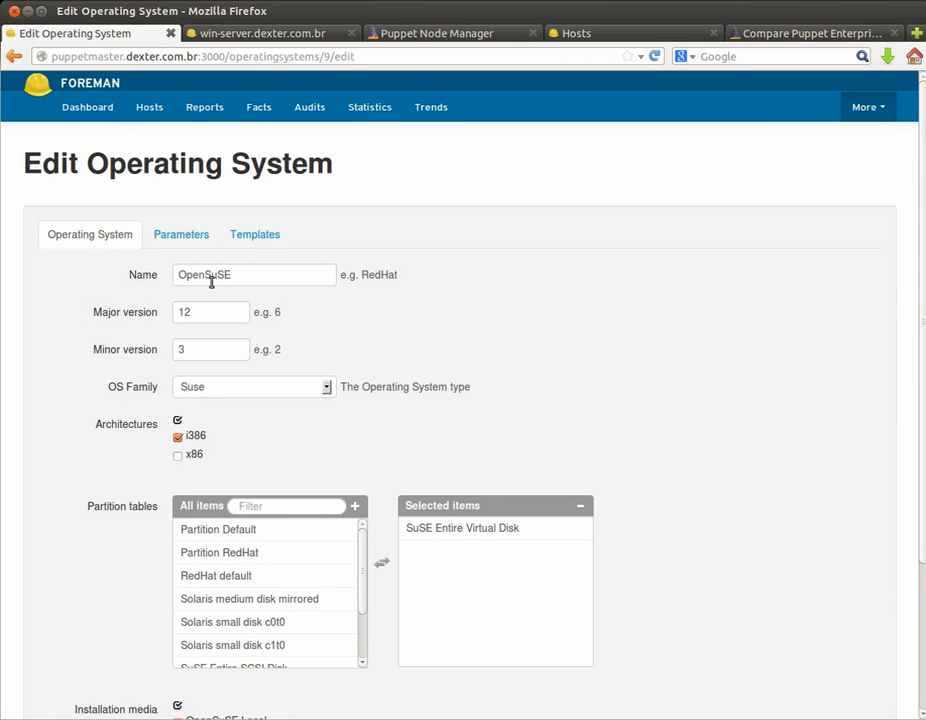
pyautogui.scroll(-3, 74, 318)
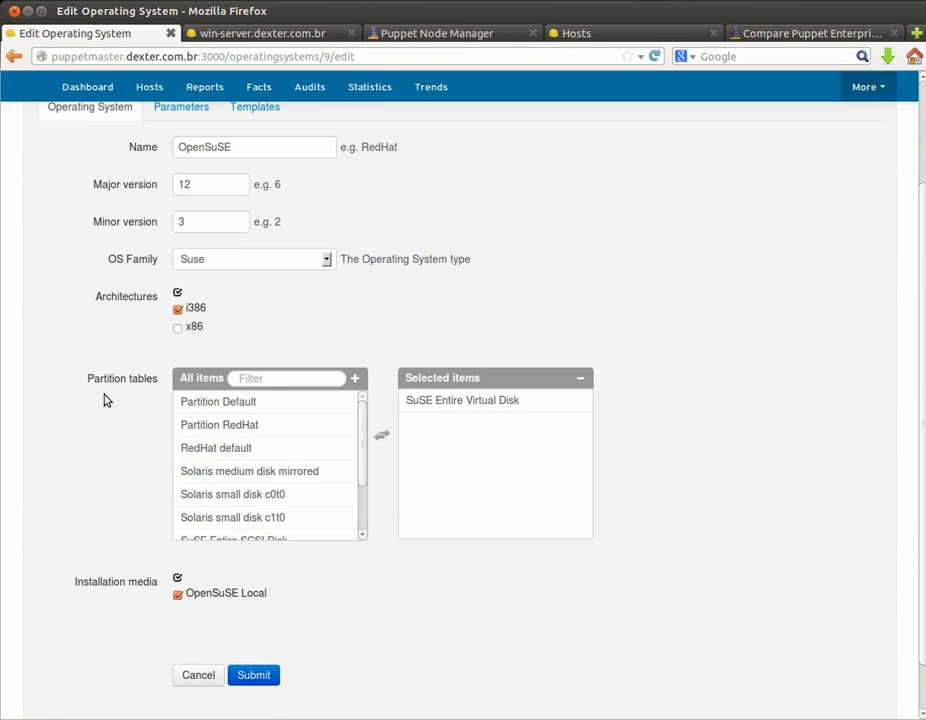
pyautogui.scroll(-1, 118, 405)
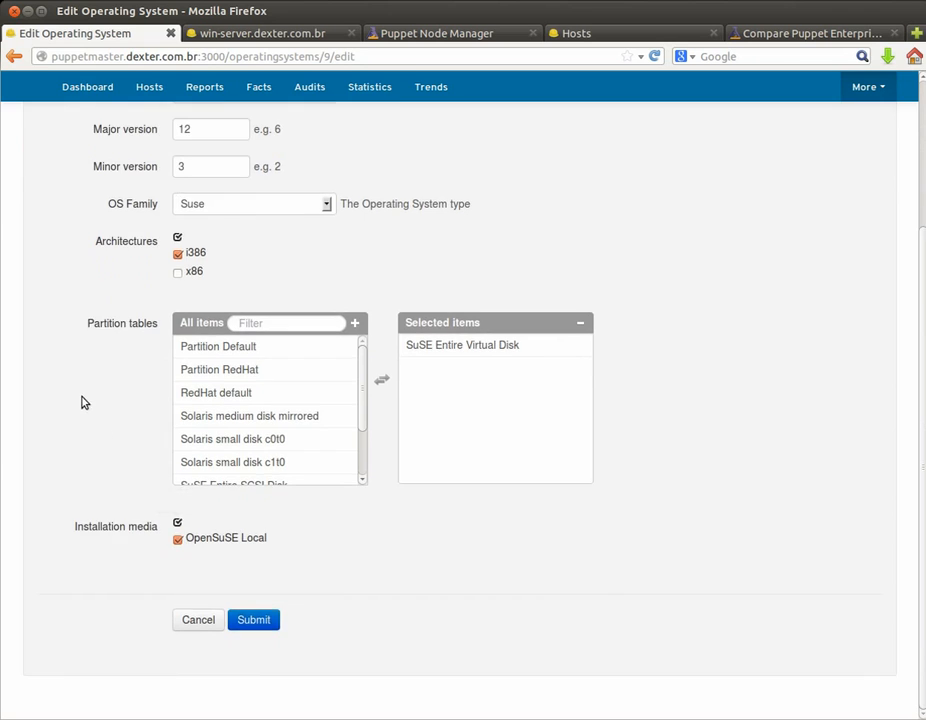
pyautogui.scroll(3, 80, 395)
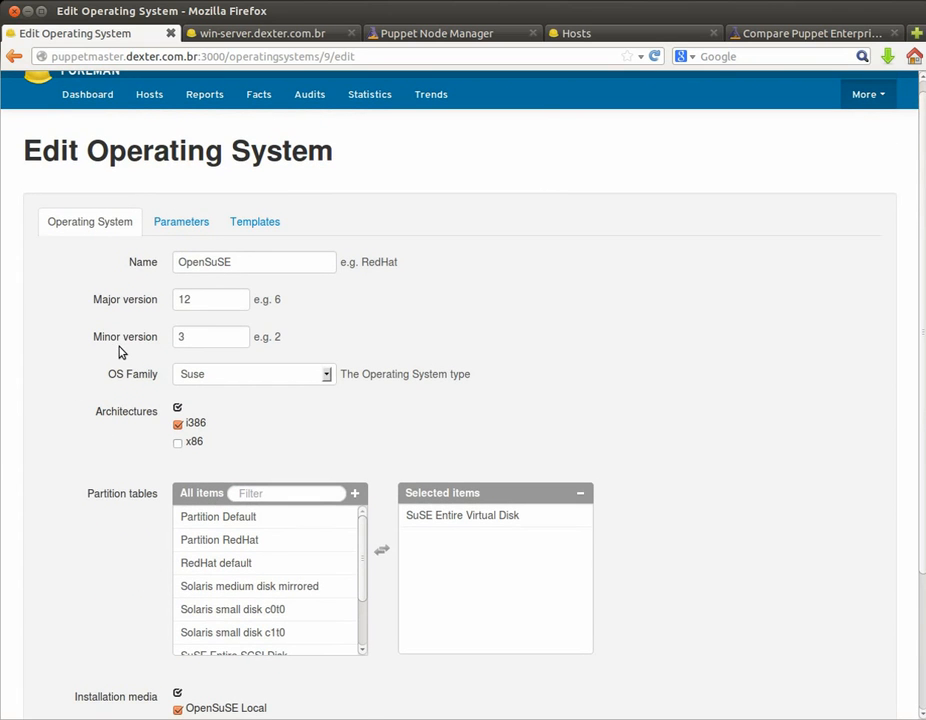
pyautogui.click(250, 221)
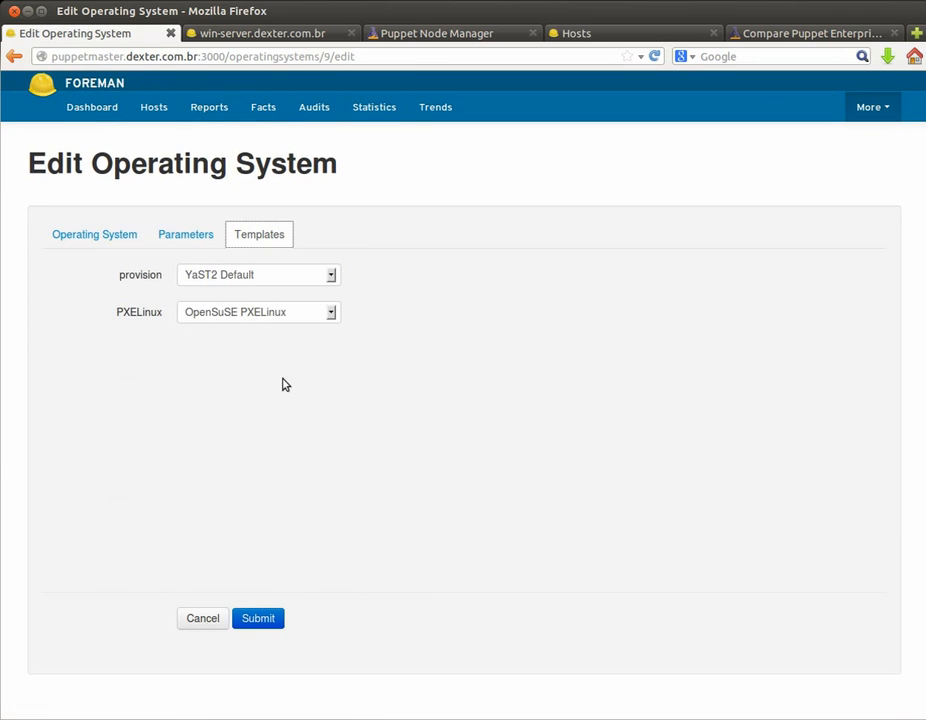
pyautogui.click(155, 111)
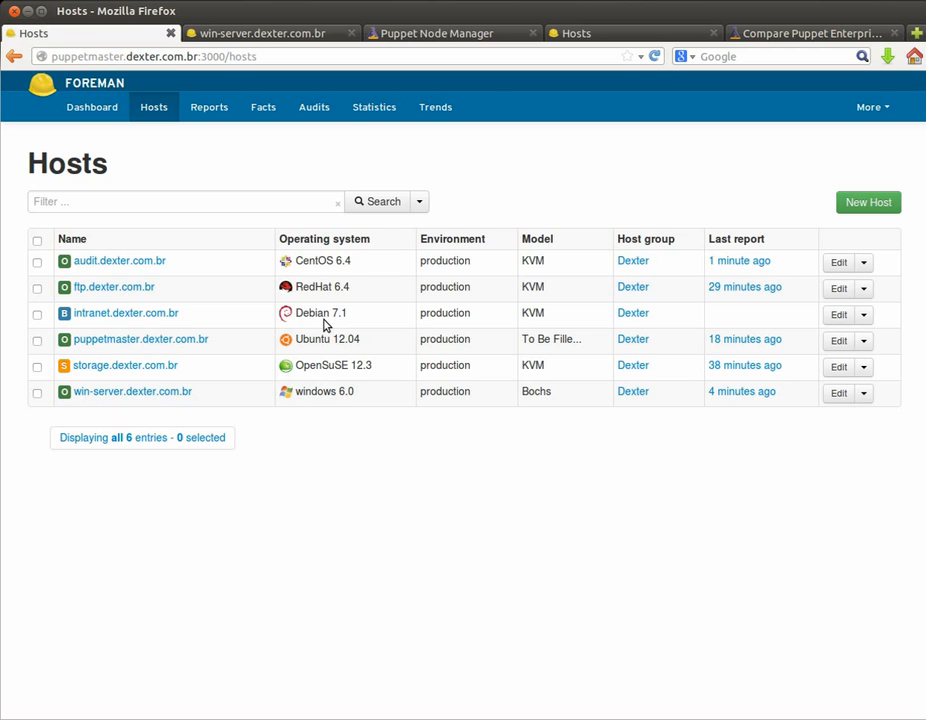
# Step: Watch intranet.dexter.com.br's base-system install in its console, then browse the Puppet Classes list
pyautogui.click(124, 313)
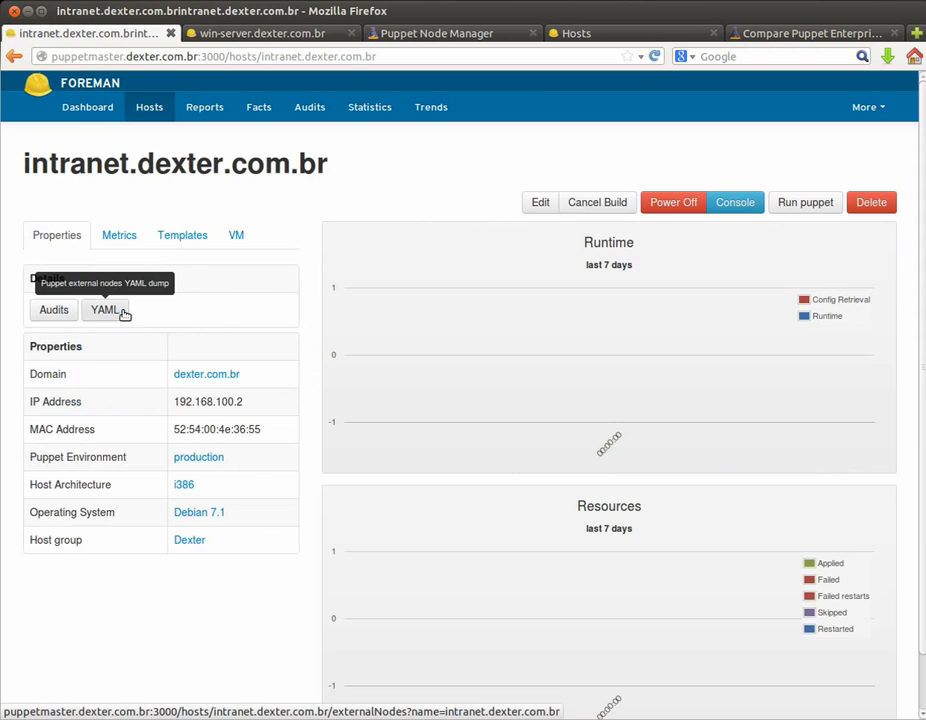
pyautogui.click(736, 205)
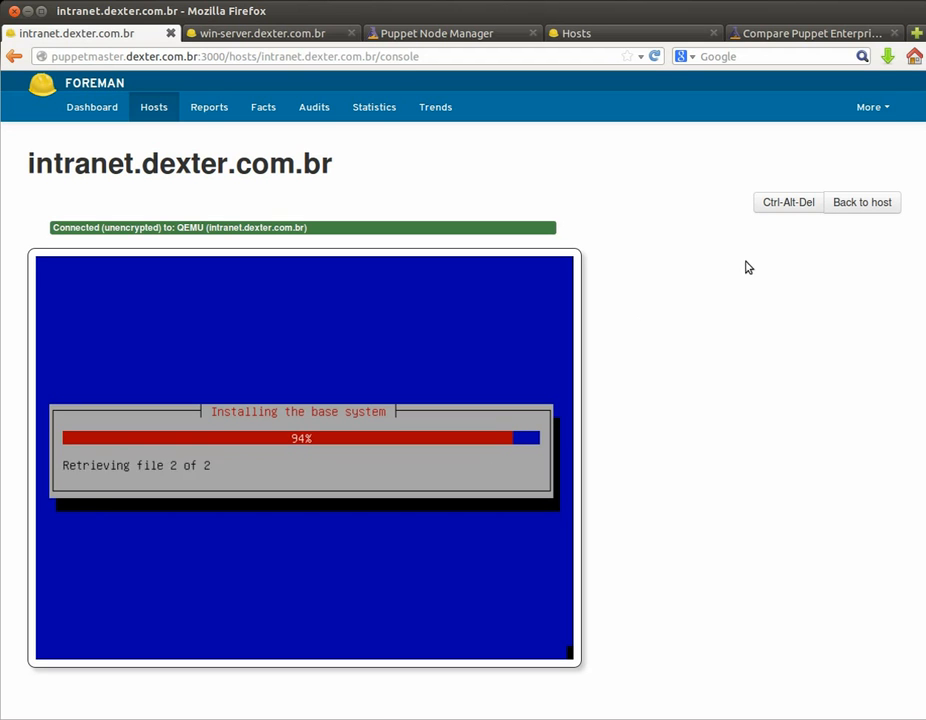
pyautogui.click(890, 107)
pyautogui.moveTo(868, 136)
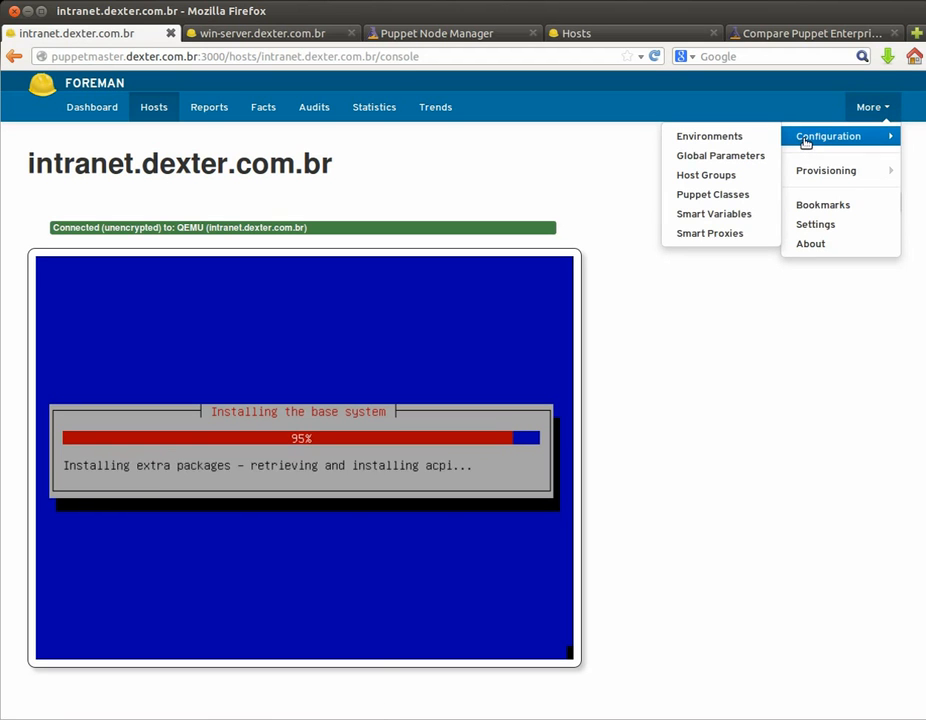
pyautogui.click(718, 195)
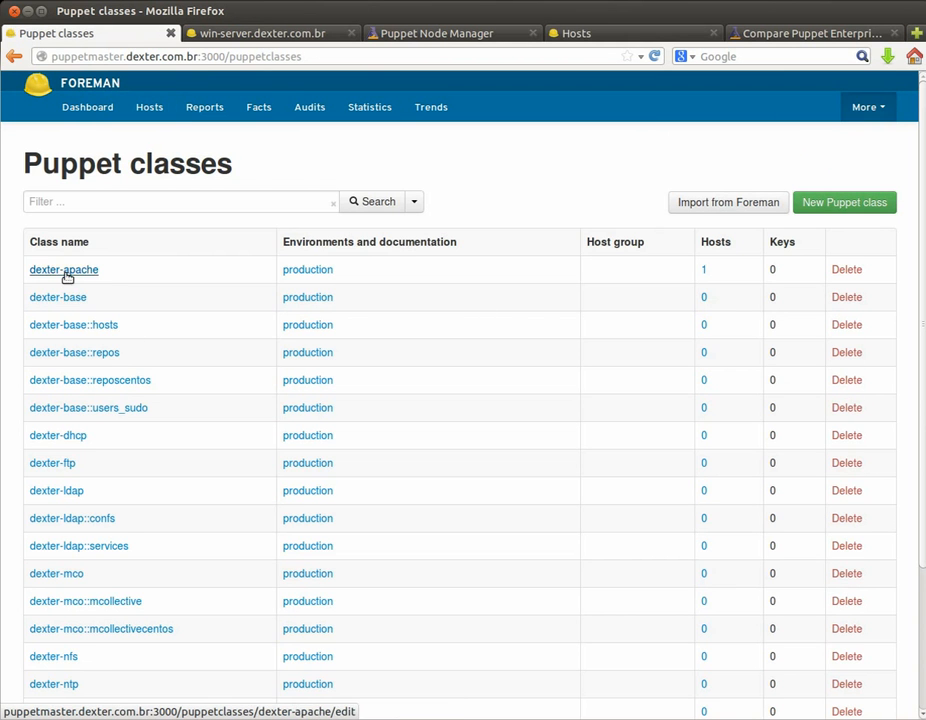
pyautogui.scroll(-3, 66, 330)
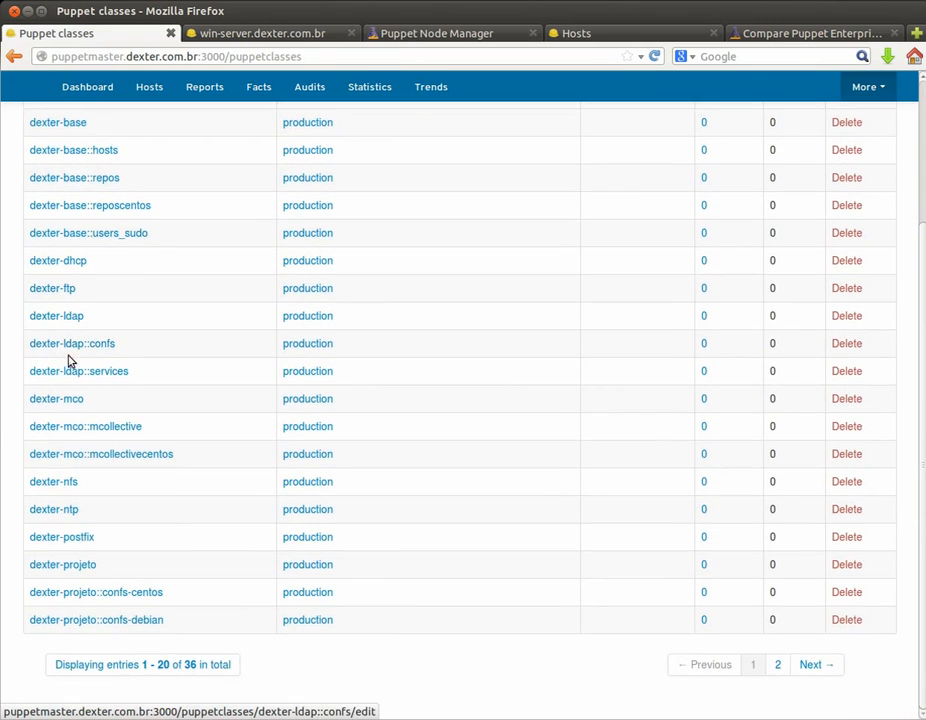
pyautogui.scroll(3, 70, 410)
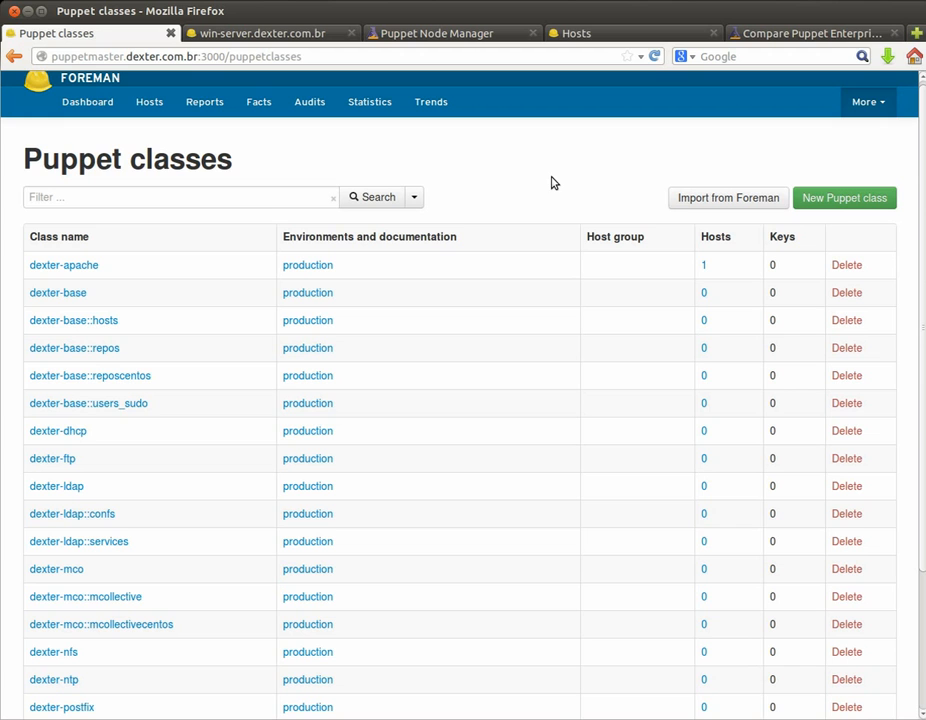
pyautogui.click(97, 109)
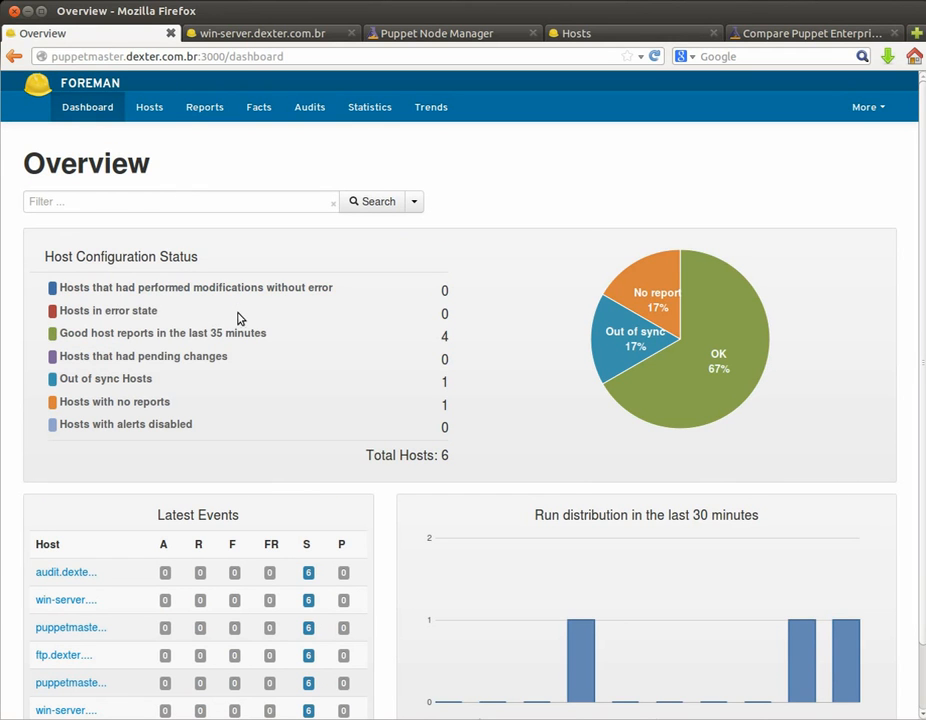
# Step: Scroll the dashboard overview, then view the Hosts list and the Puppet reports
pyautogui.scroll(-1, 235, 325)
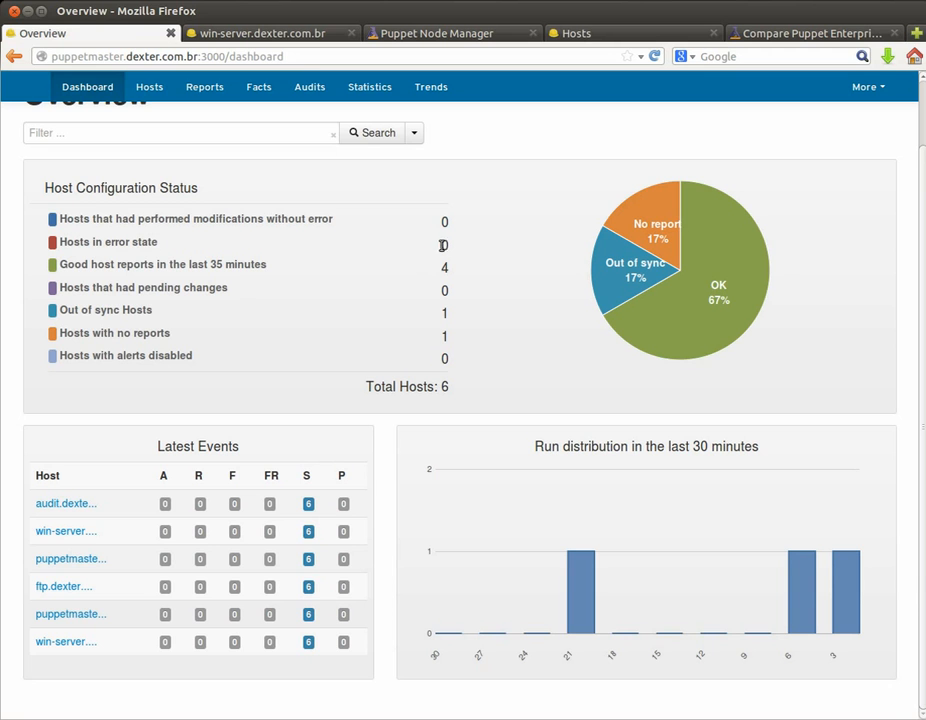
pyautogui.scroll(2, 148, 160)
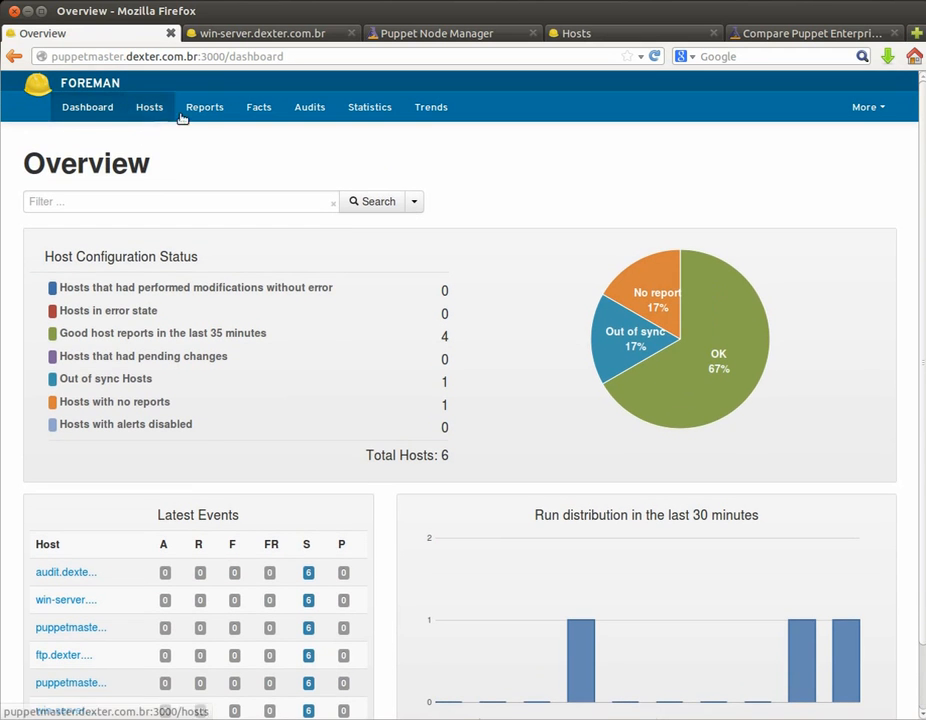
pyautogui.click(148, 110)
pyautogui.click(198, 108)
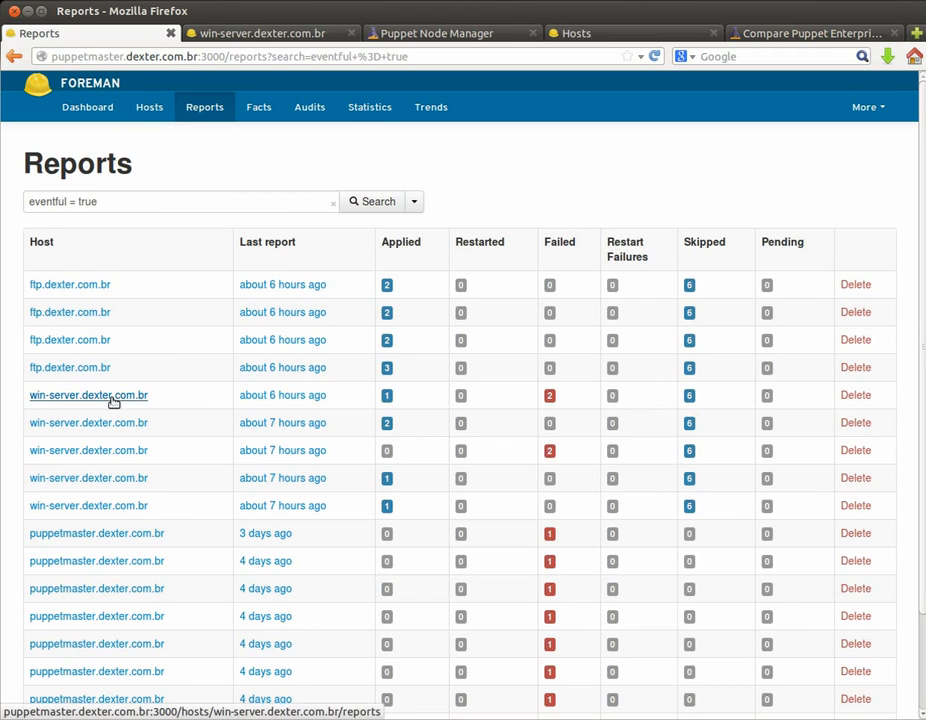
# Step: Browse the reported fact values, including the second page
pyautogui.click(259, 107)
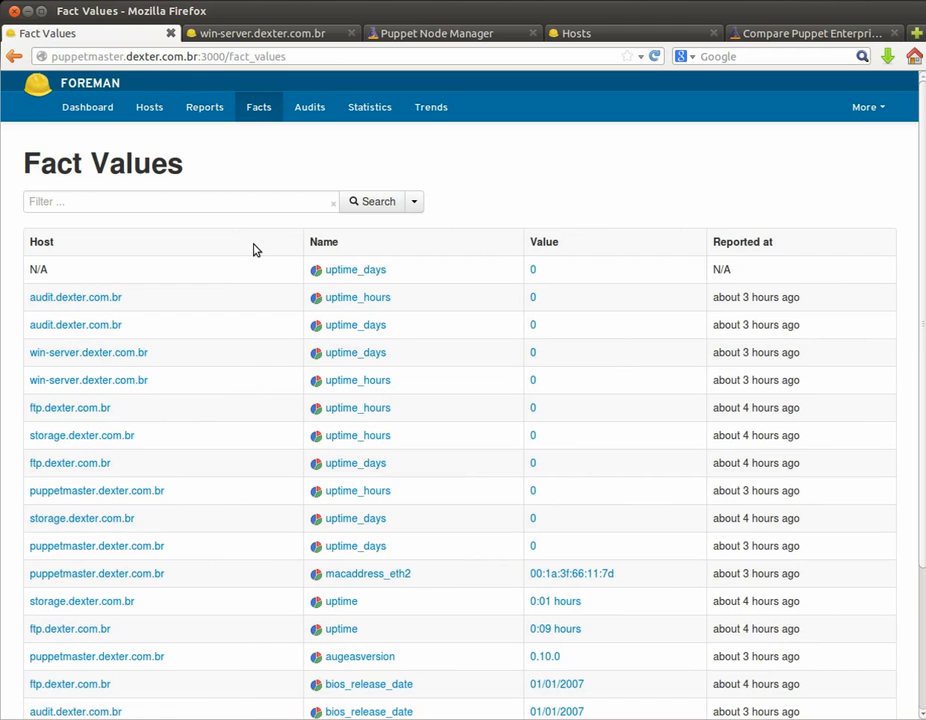
pyautogui.scroll(-3, 256, 262)
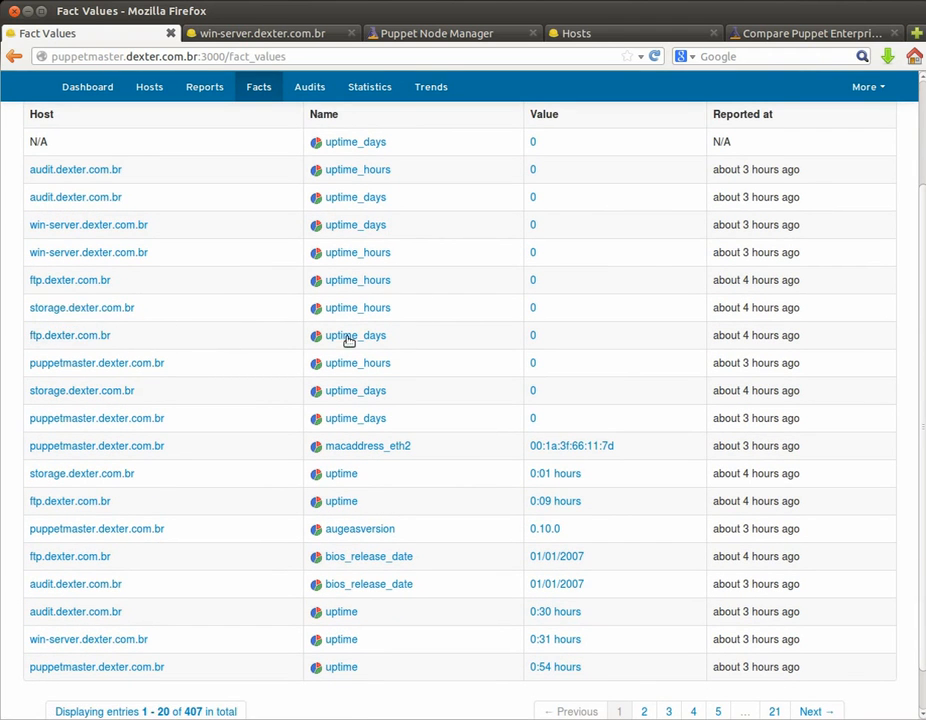
pyautogui.scroll(-1, 205, 327)
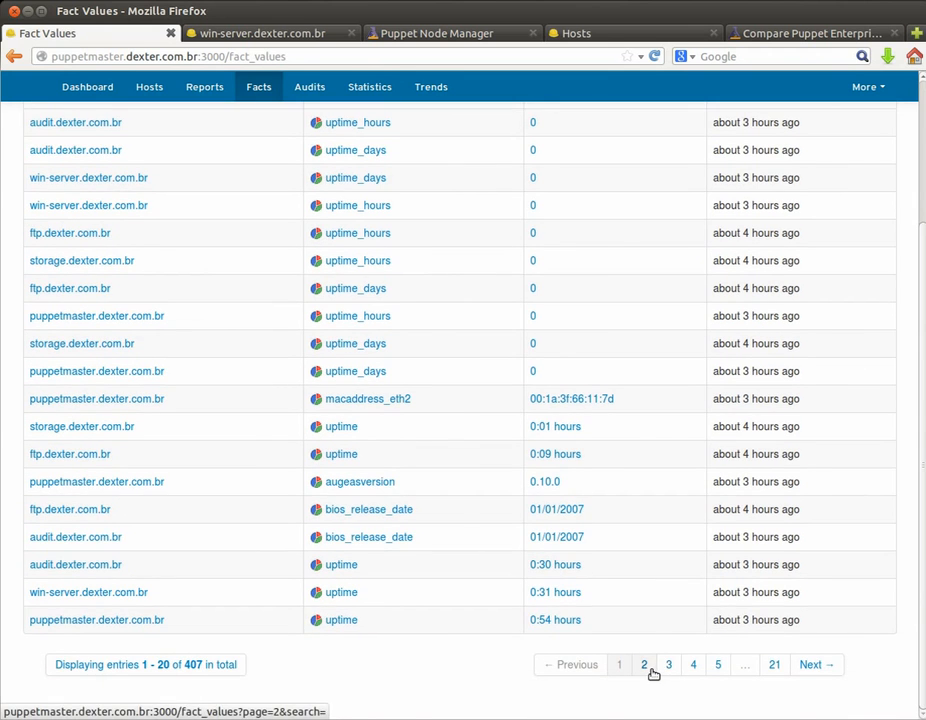
pyautogui.click(646, 667)
pyautogui.scroll(-2, 486, 488)
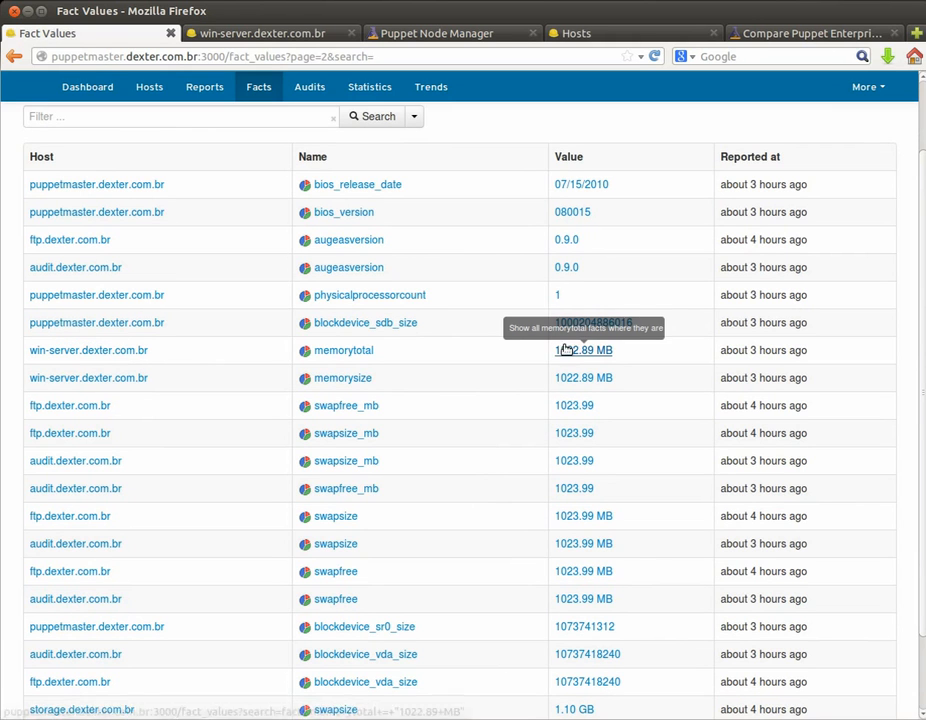
pyautogui.scroll(2, 262, 200)
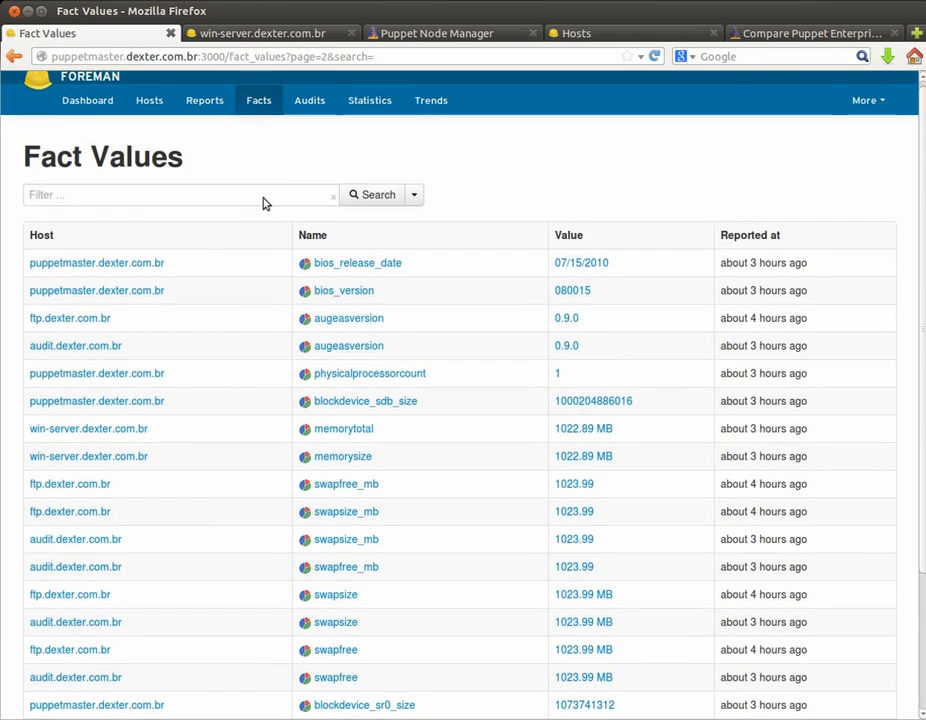
# Step: View the audit log and host statistics charts, then return to the Hosts list
pyautogui.click(320, 116)
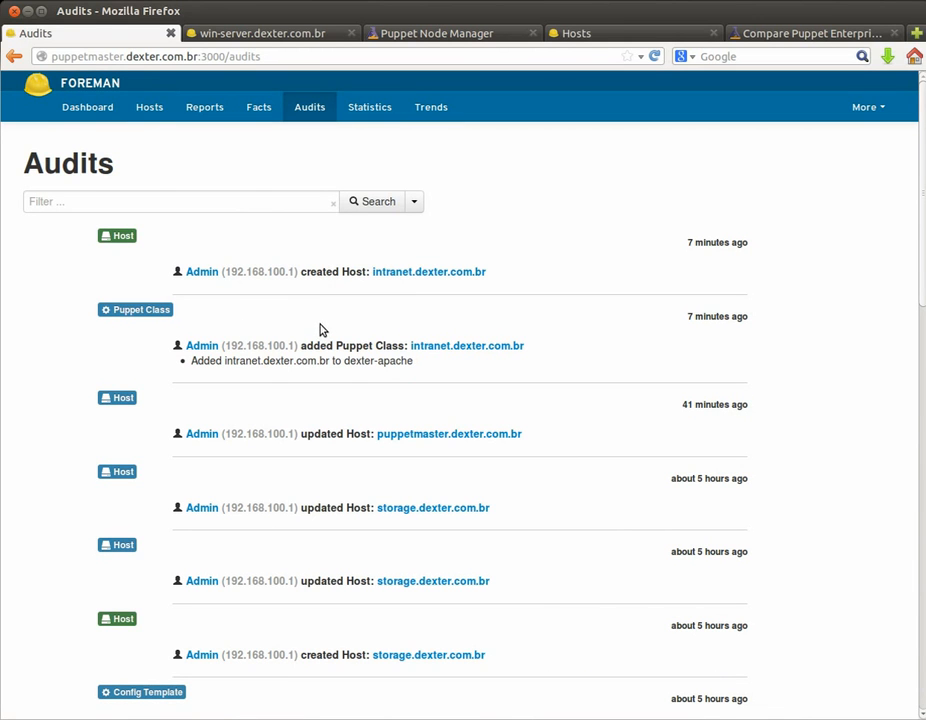
pyautogui.click(370, 106)
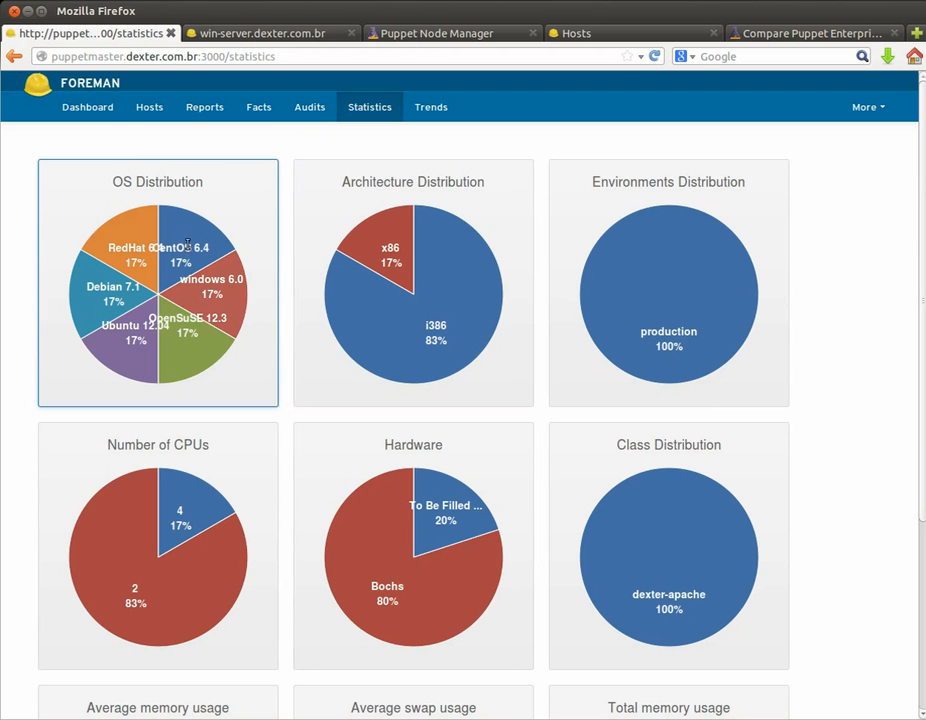
pyautogui.moveTo(371, 289)
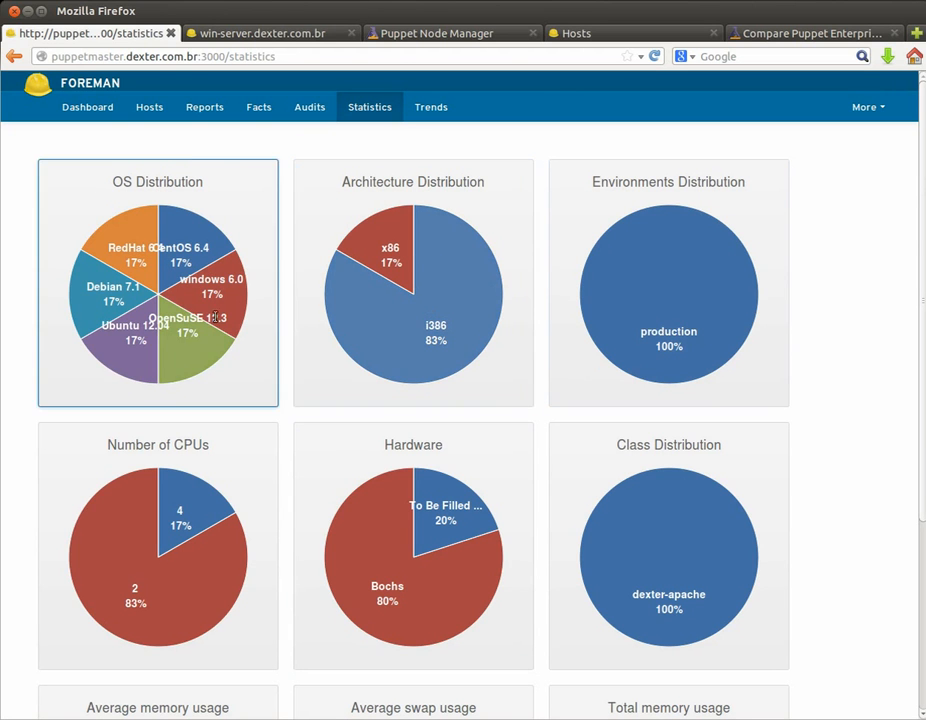
pyautogui.click(158, 107)
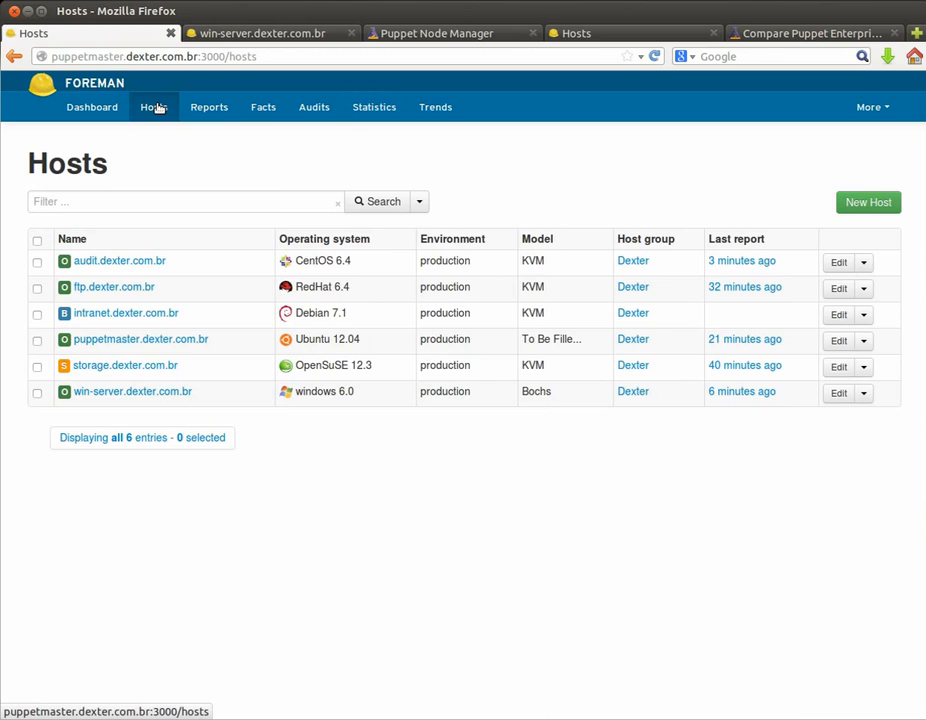
# Step: Check intranet.dexter.com.br's installer progress in its console, then return to Hosts
pyautogui.click(144, 316)
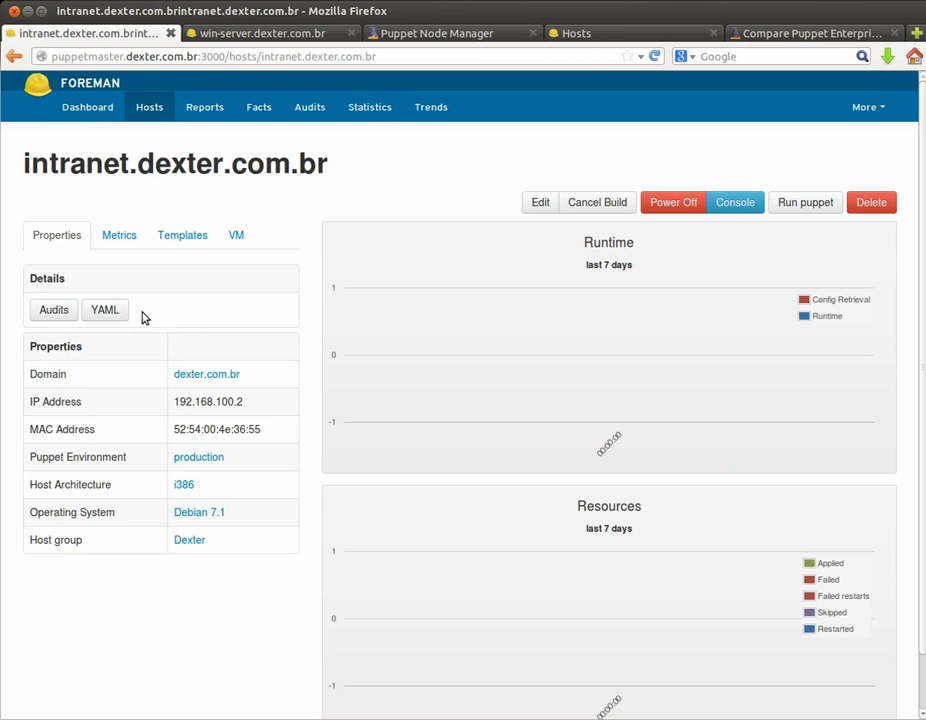
pyautogui.click(745, 207)
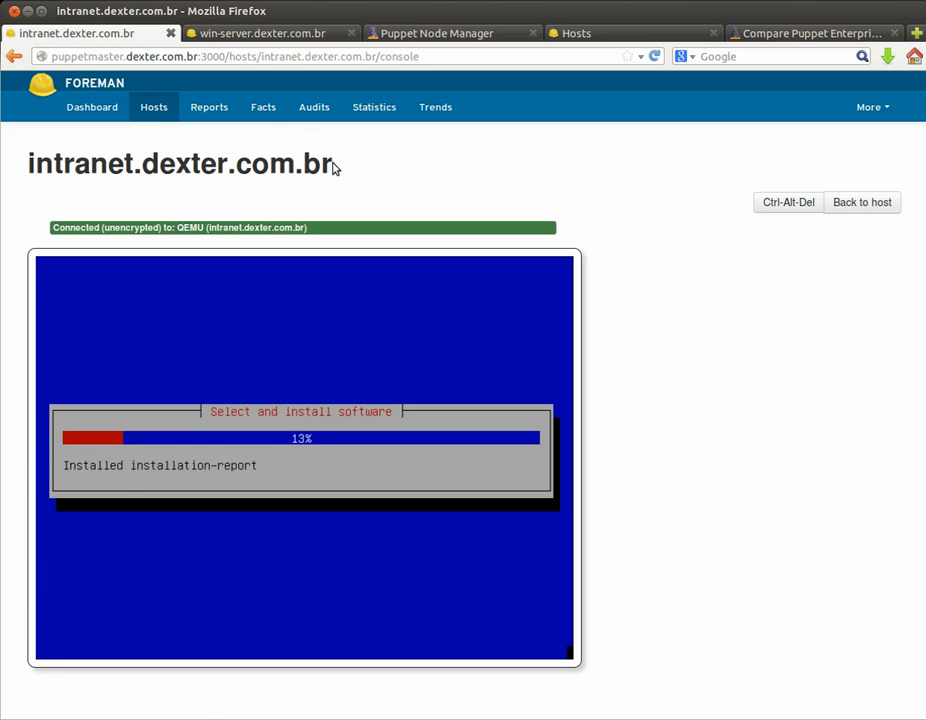
pyautogui.click(155, 113)
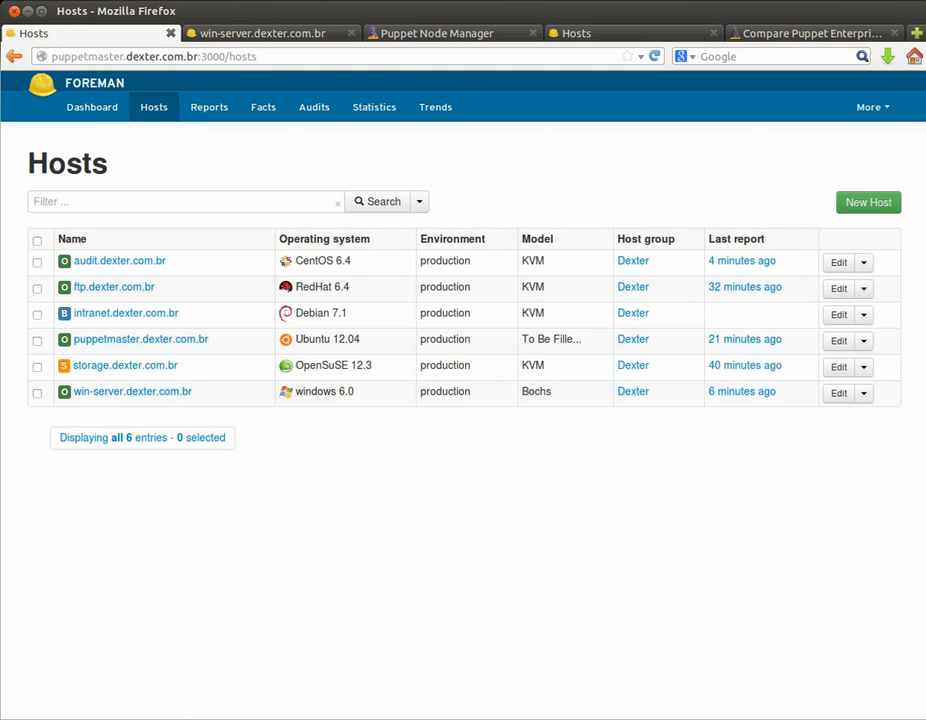
# Step: Scroll through the presentation slides, then switch back to Foreman in Firefox
pyautogui.hotkey('alt', 'Tab')
pyautogui.scroll(-1, 300, 403)
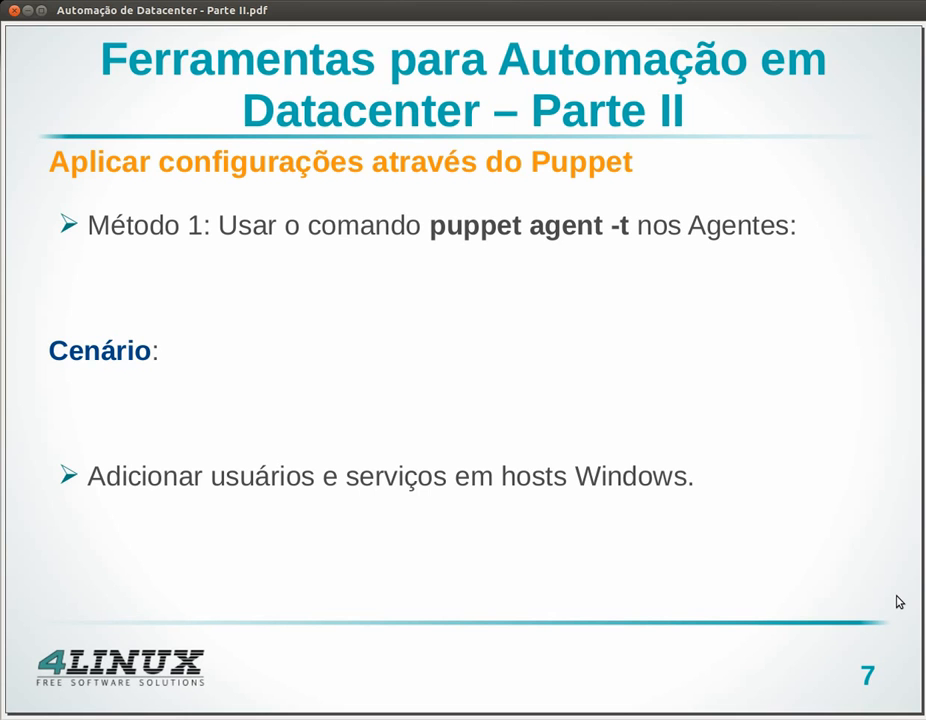
pyautogui.hotkey('alt', 'Tab')
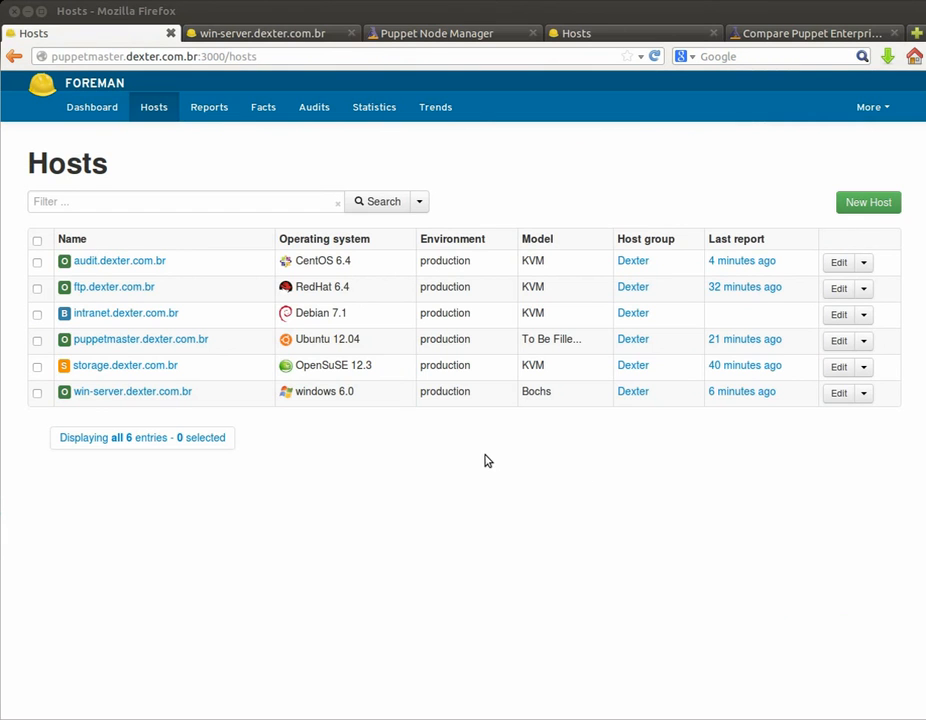
# Step: Log into the win-server Windows console with the administrator password
pyautogui.click(272, 35)
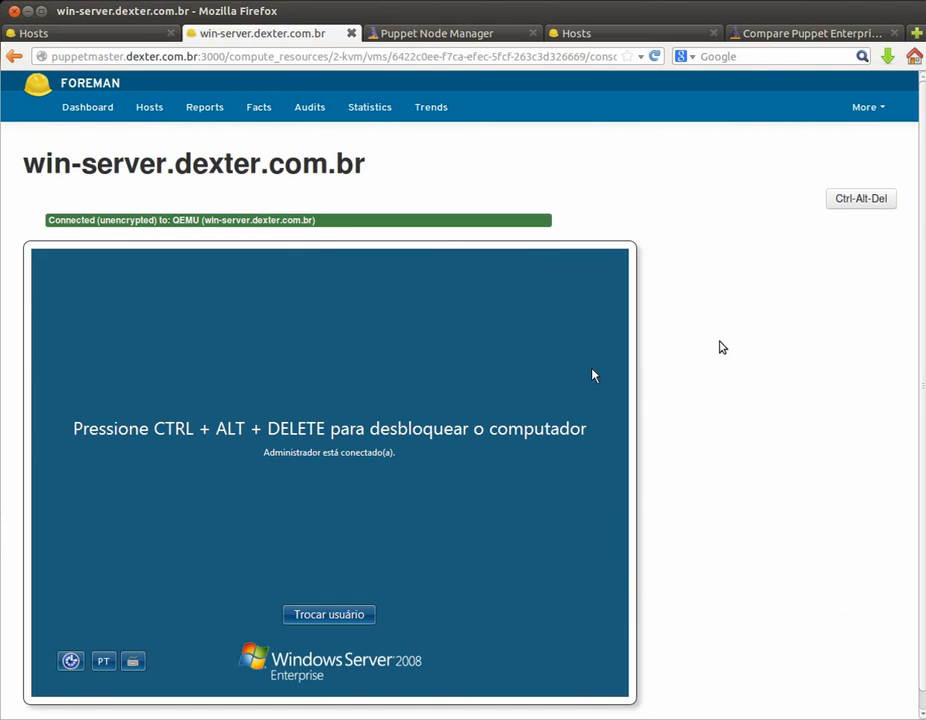
pyautogui.click(866, 199)
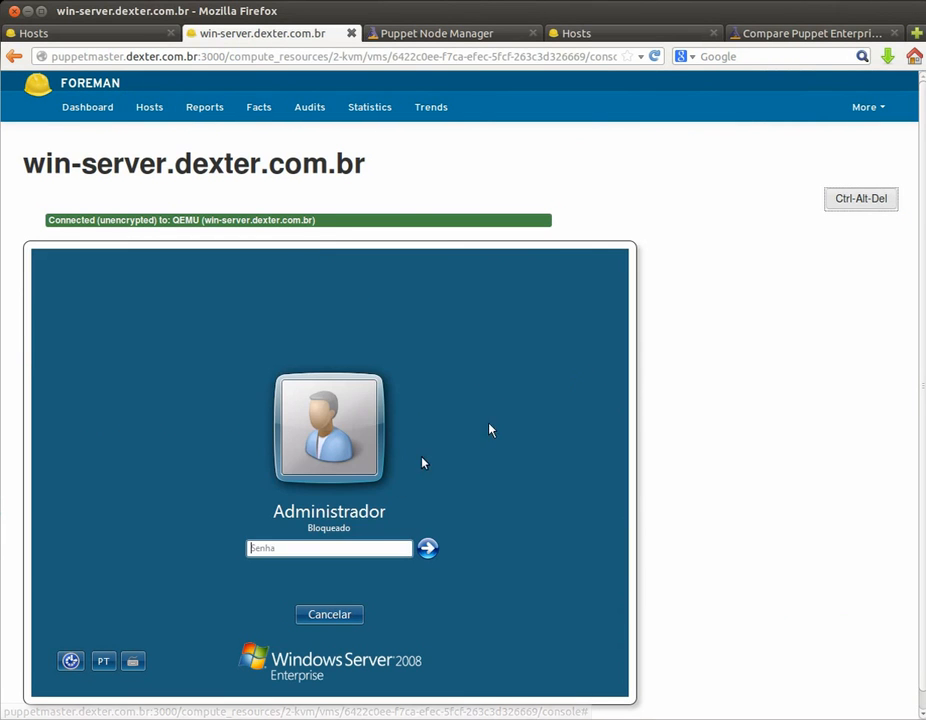
pyautogui.click(341, 546)
pyautogui.write('puppetmaster')
pyautogui.press('Return')
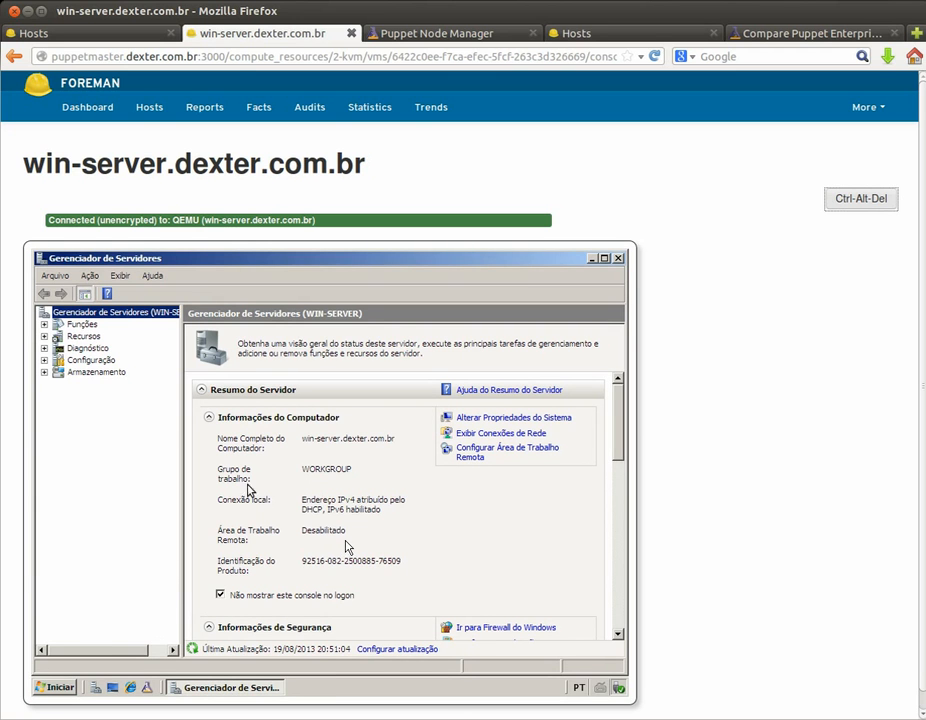
# Step: Glance at the Start menu and Server Manager's Recursos and Funções summaries
pyautogui.click(70, 690)
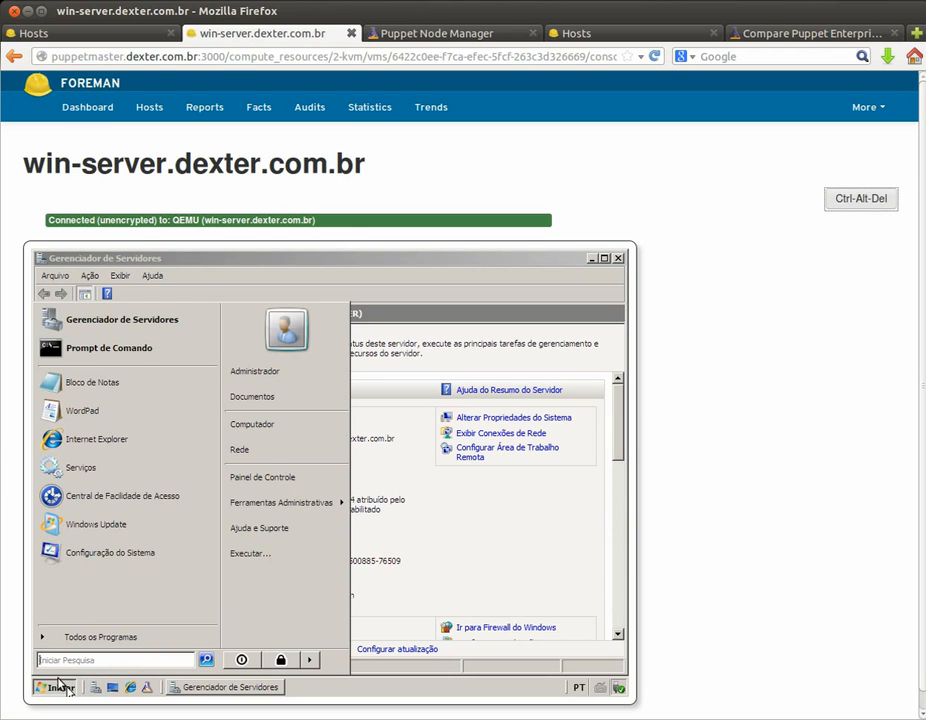
pyautogui.click(60, 686)
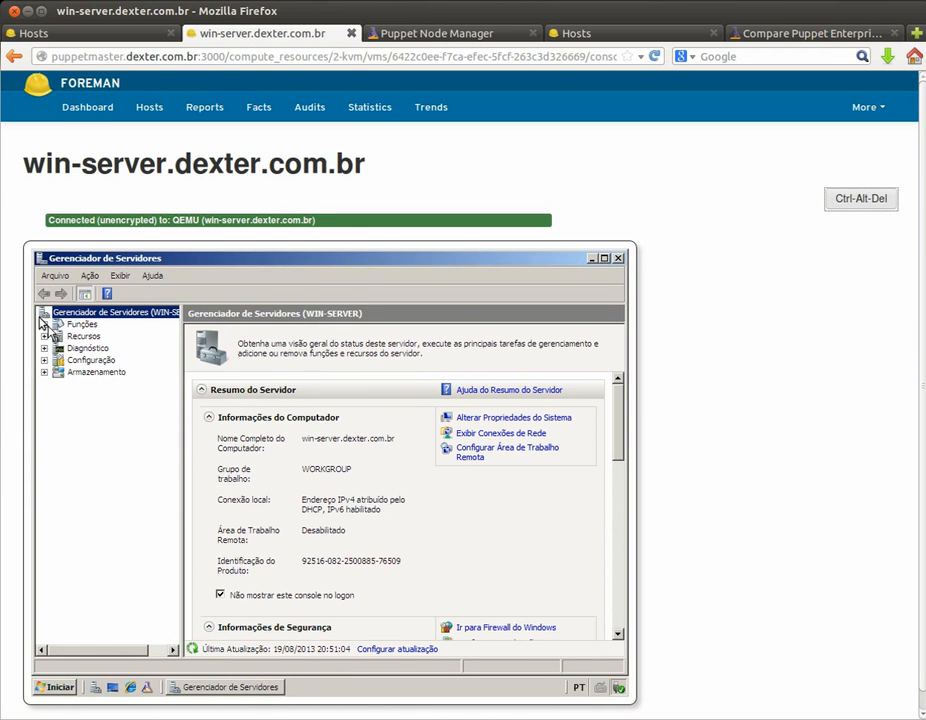
pyautogui.click(74, 335)
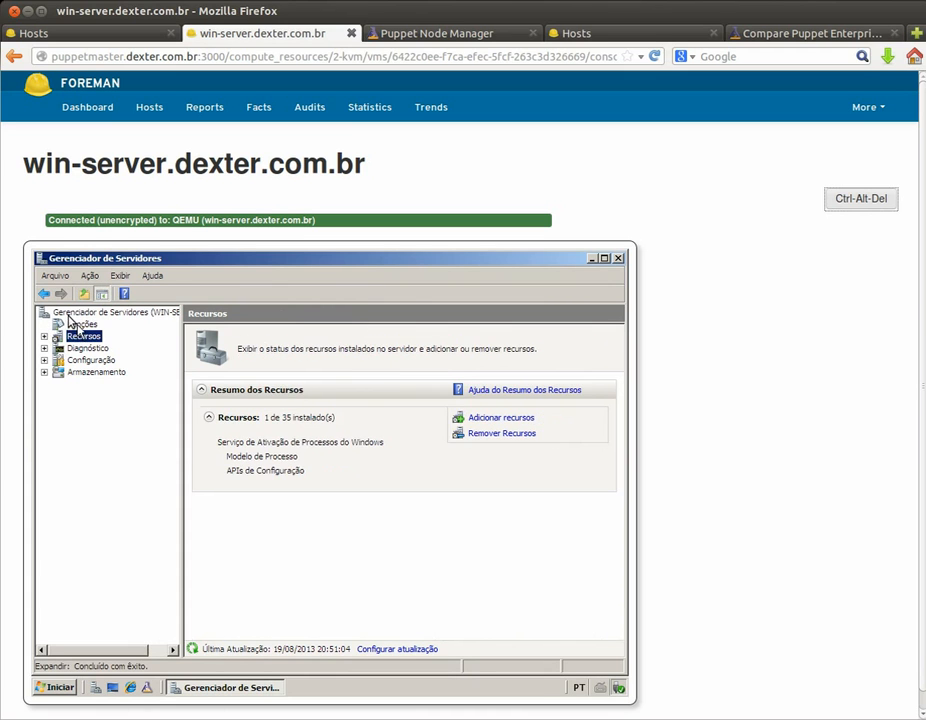
pyautogui.click(74, 324)
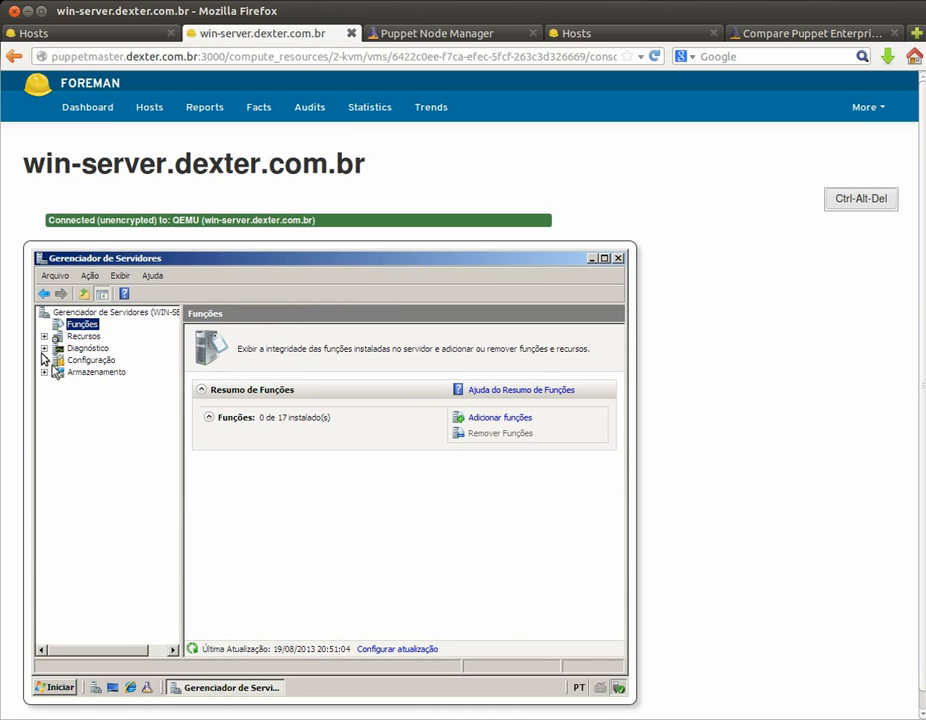
# Step: Show the local users Administrador and Convidado under Configuração > Usuários e grupos locais
pyautogui.click(43, 359)
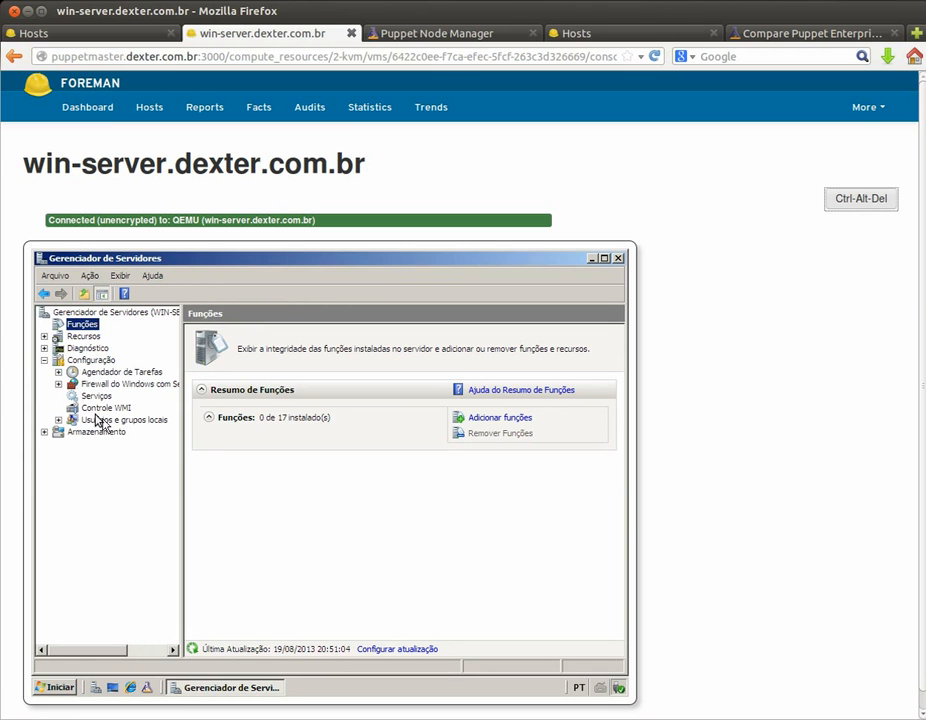
pyautogui.click(103, 420)
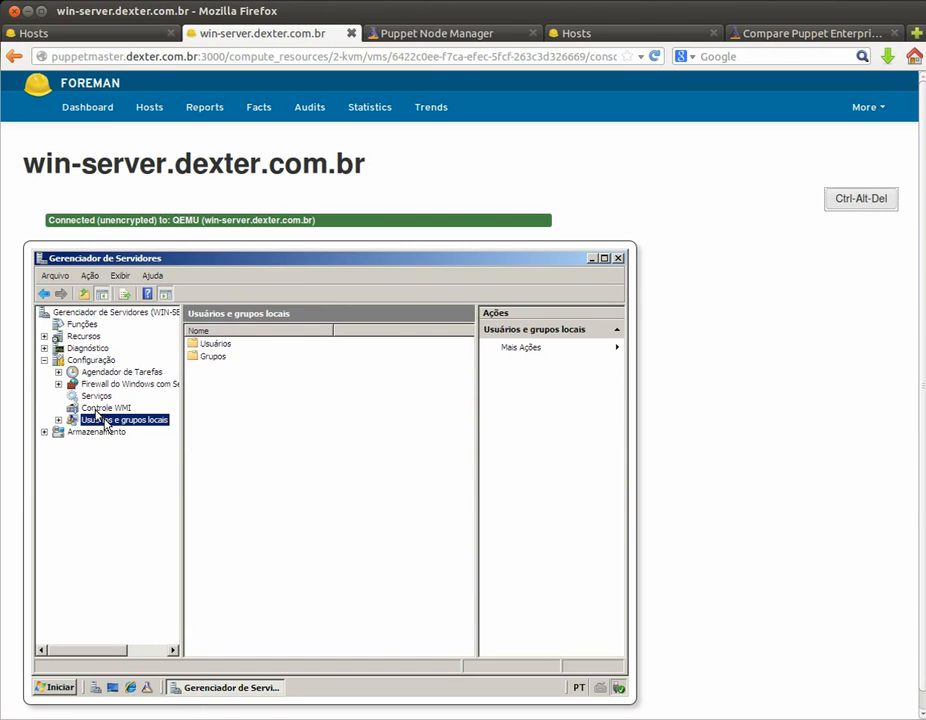
pyautogui.click(58, 420)
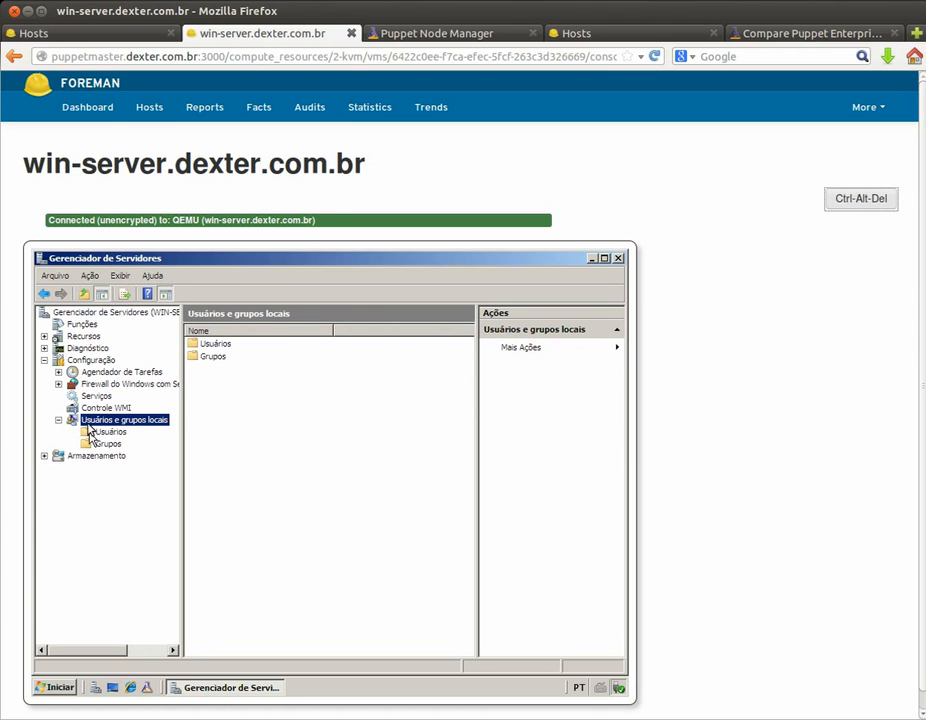
pyautogui.click(90, 430)
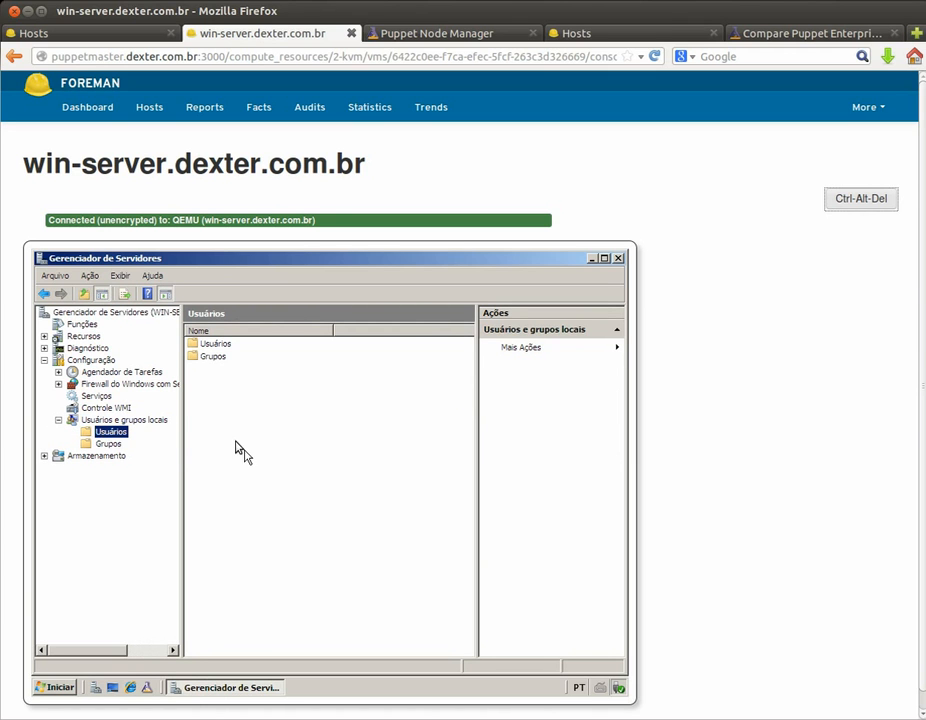
pyautogui.click(115, 430)
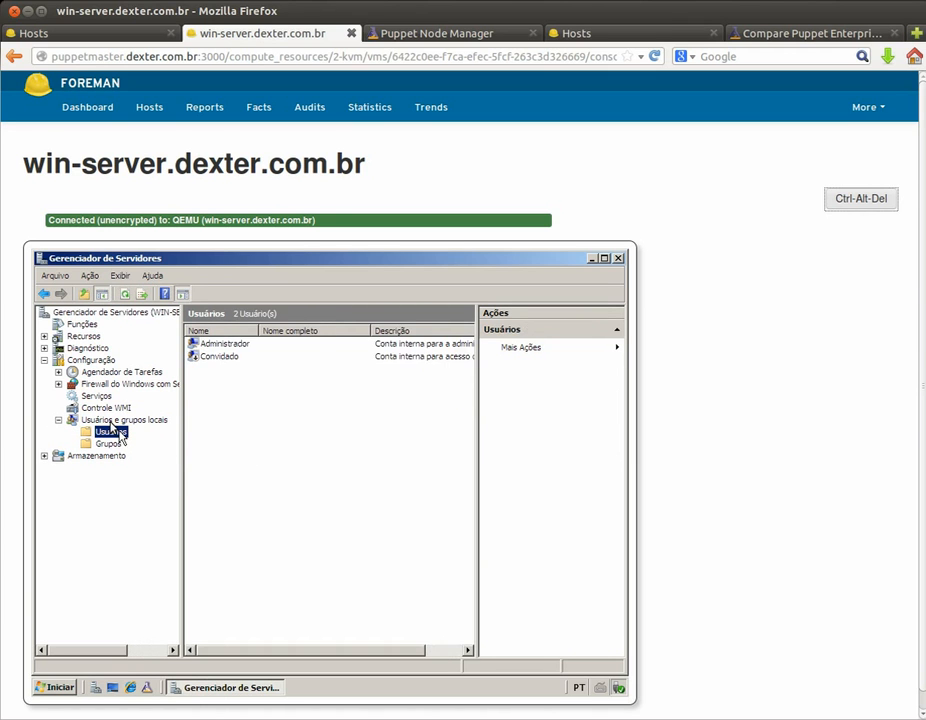
pyautogui.click(243, 438)
# Step: Run Puppet Agent from the Start menu's Puppet folder and close its window when finished
pyautogui.click(58, 687)
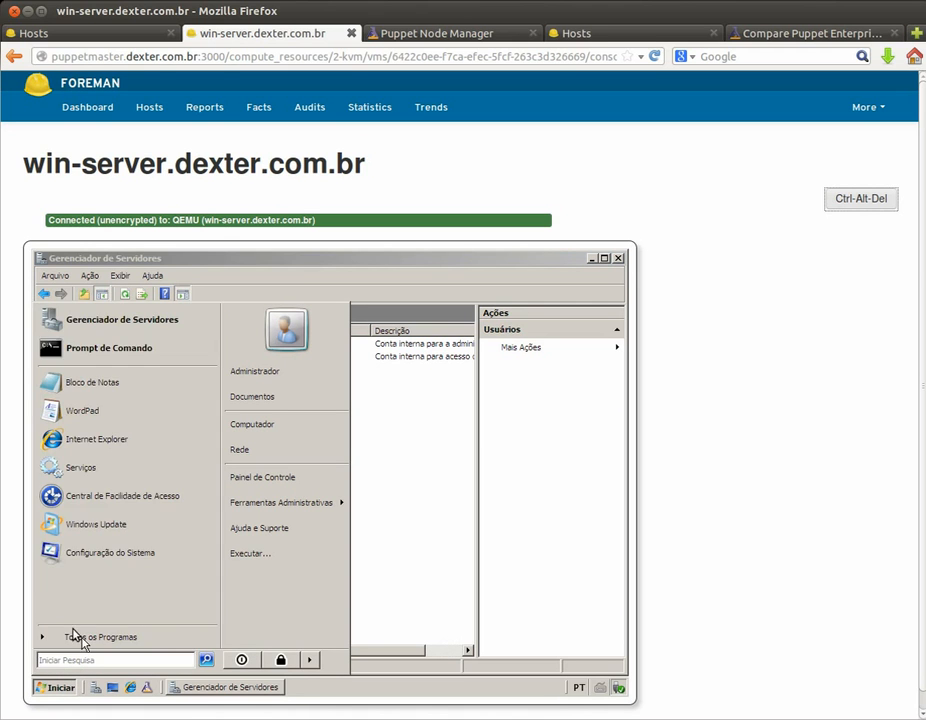
pyautogui.click(80, 636)
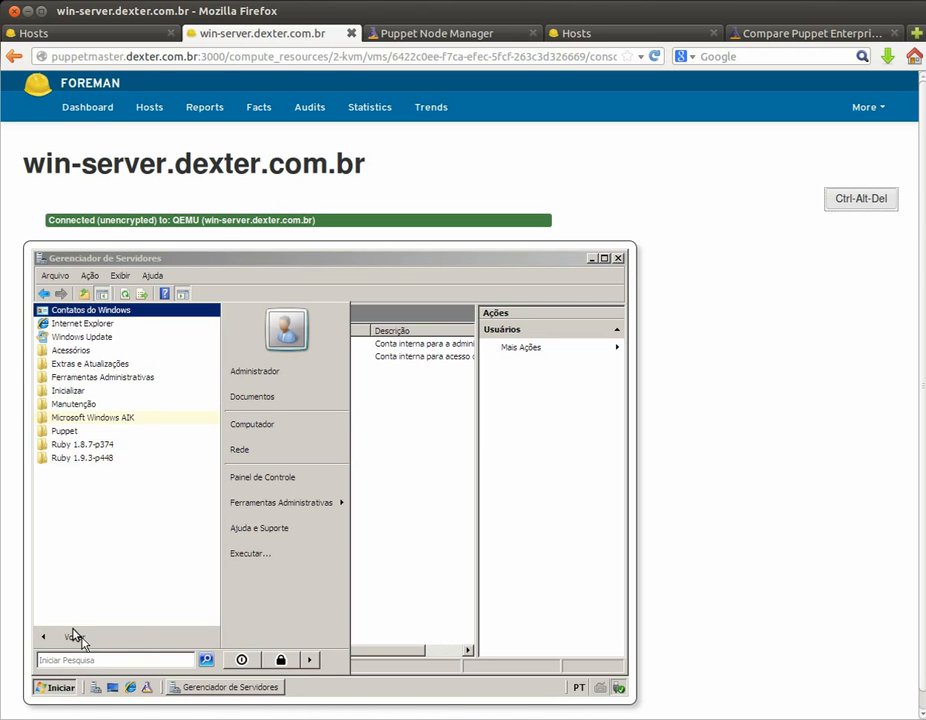
pyautogui.click(57, 429)
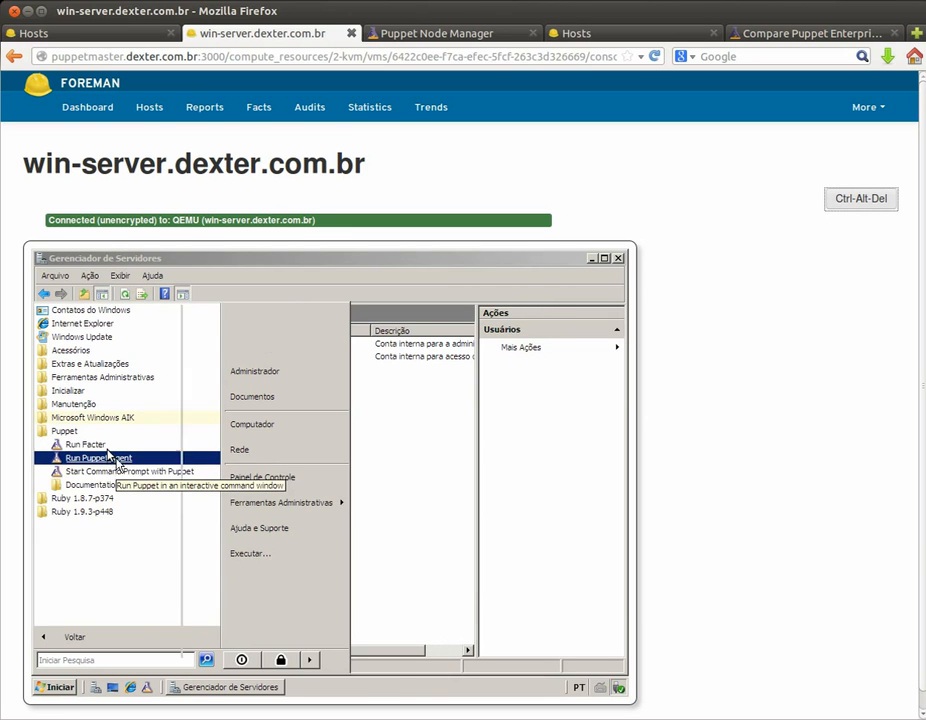
pyautogui.click(109, 453)
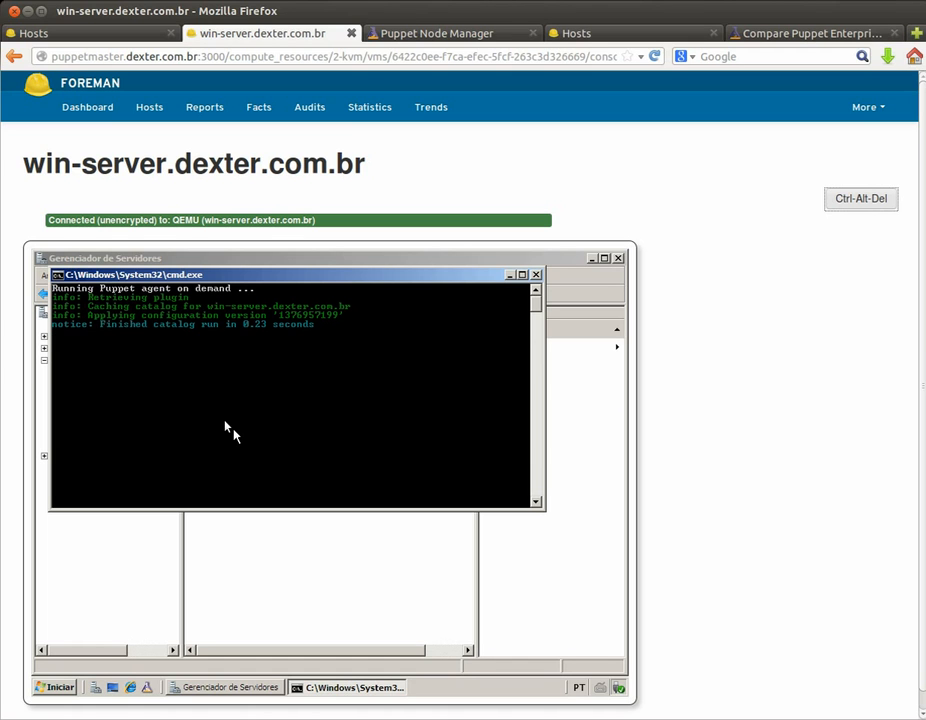
pyautogui.press('Return')
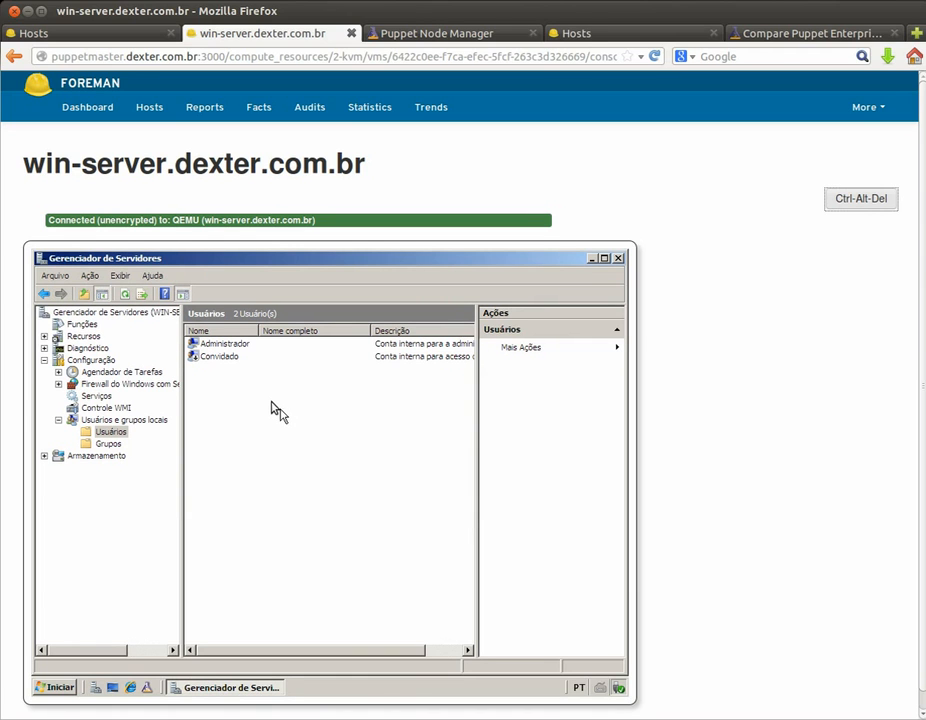
# Step: Add the dexterwin-addusers class to win-server.dexter.com.br, submit, and return to its console
pyautogui.click(143, 36)
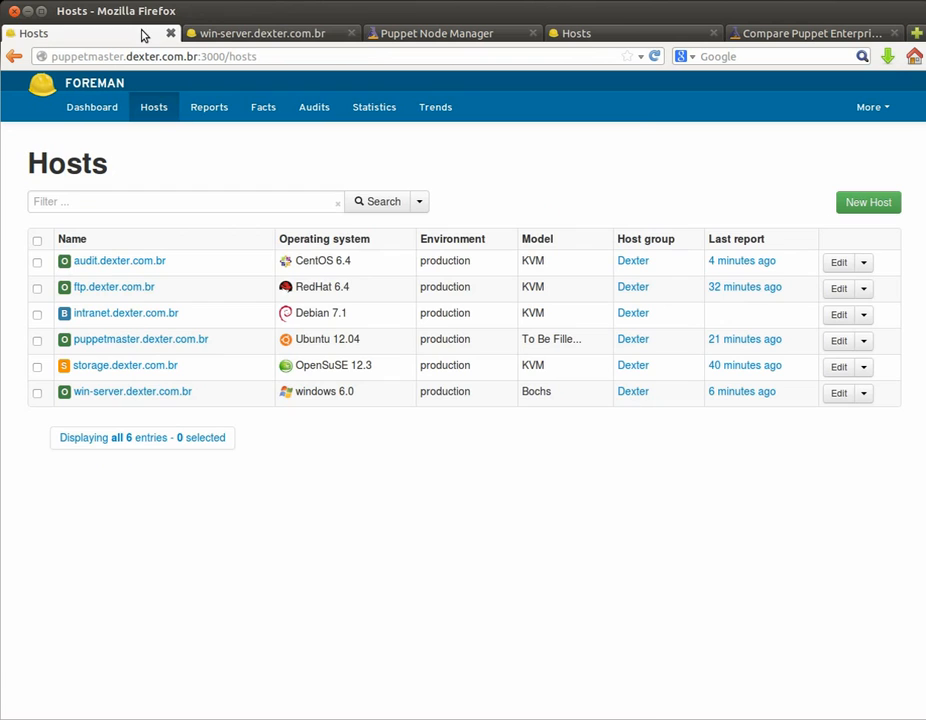
pyautogui.click(152, 398)
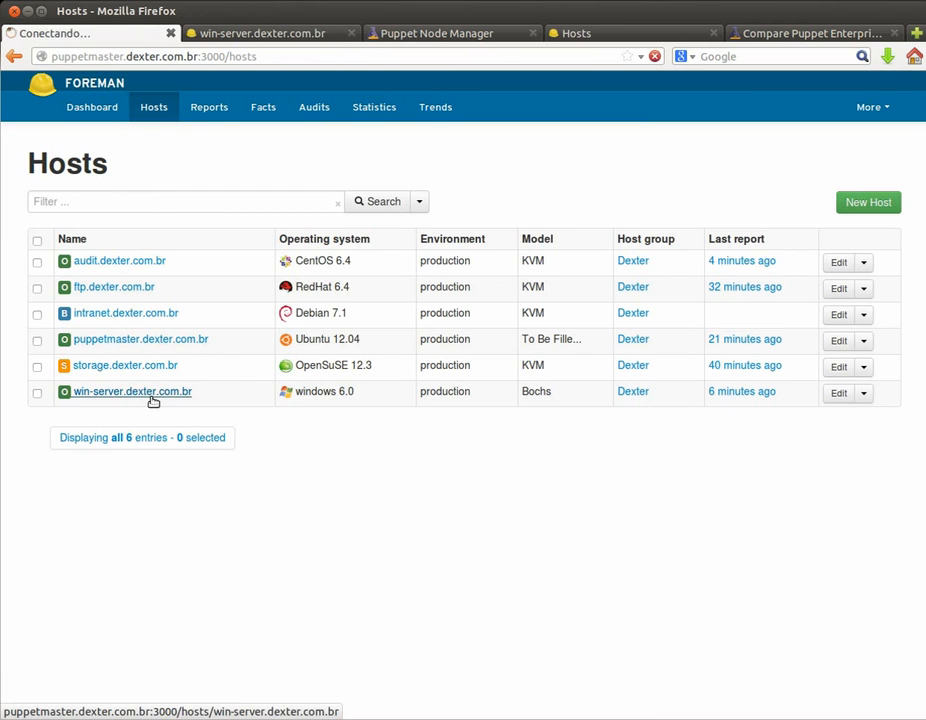
pyautogui.click(698, 207)
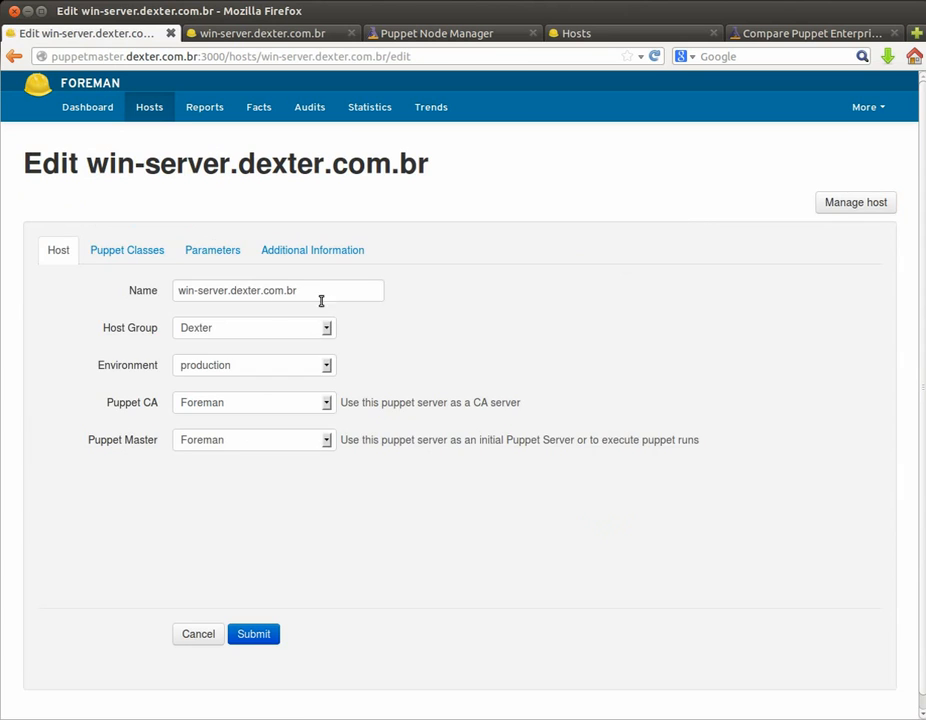
pyautogui.click(114, 248)
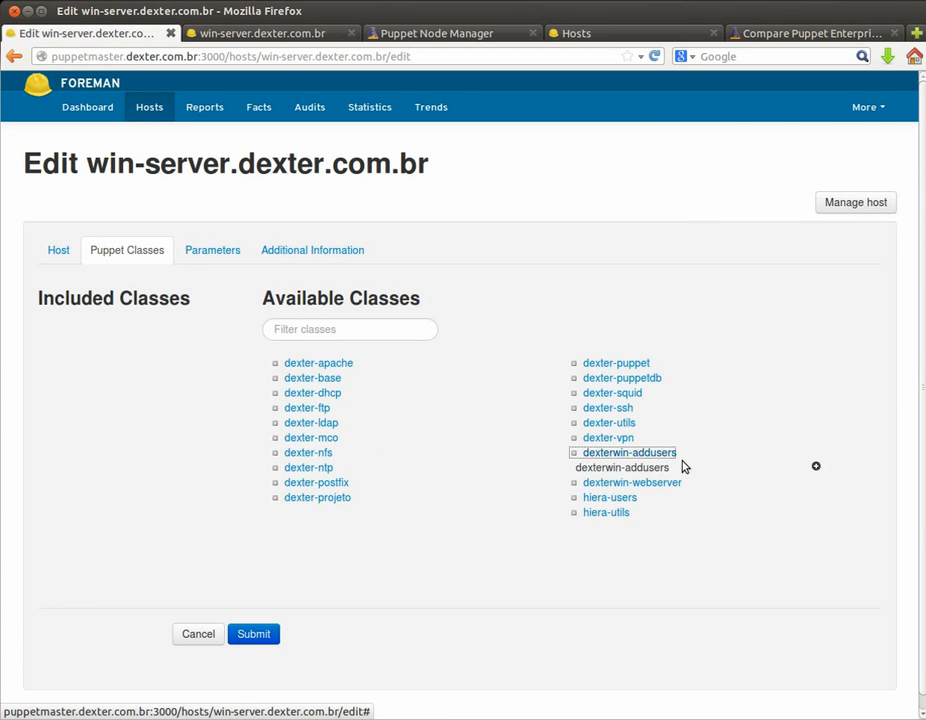
pyautogui.click(816, 465)
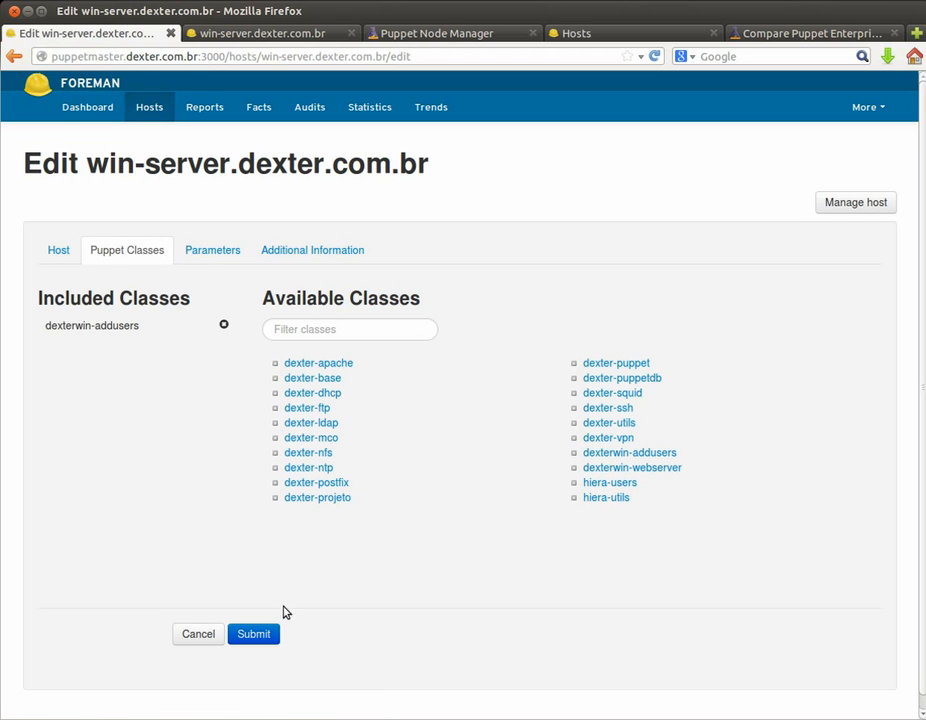
pyautogui.click(263, 634)
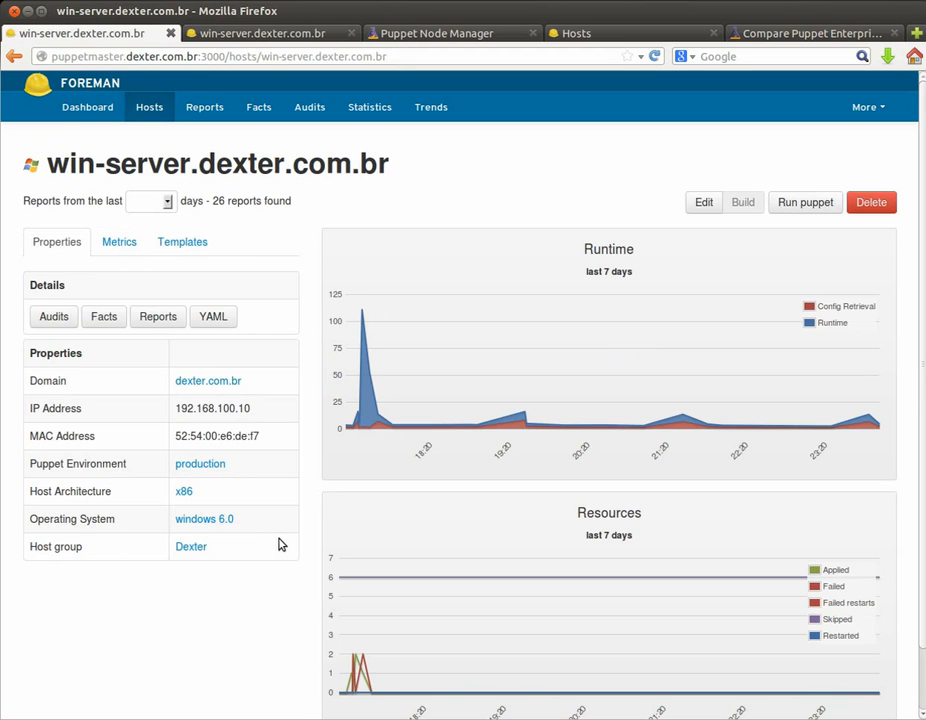
pyautogui.click(237, 36)
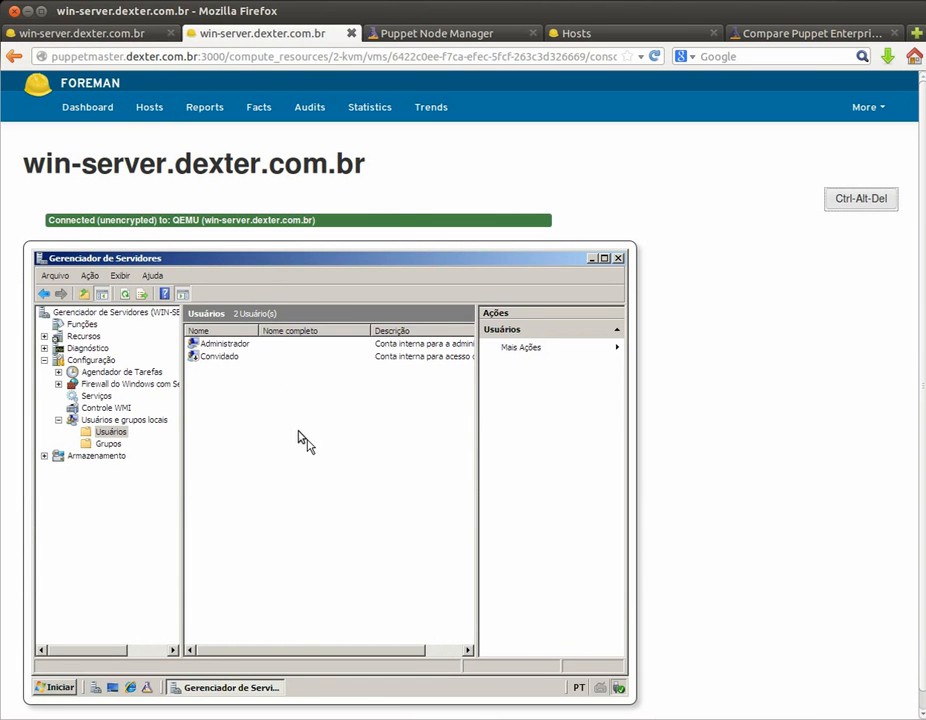
# Step: Rerun the Puppet agent on win-server and refresh Usuários to show the new users bill and linus
pyautogui.click(146, 688)
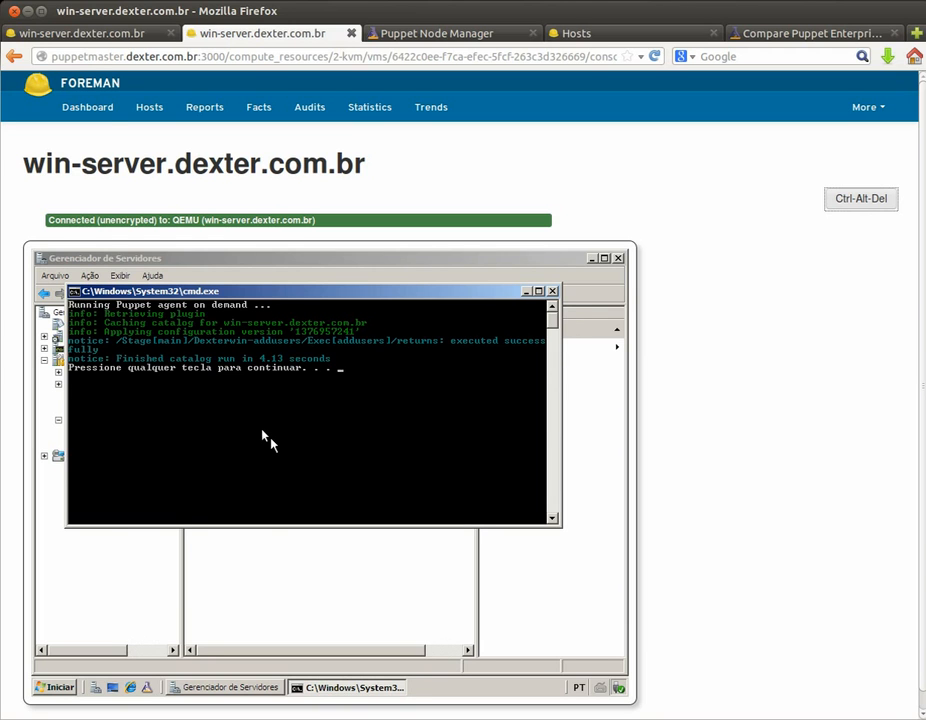
pyautogui.press('Return')
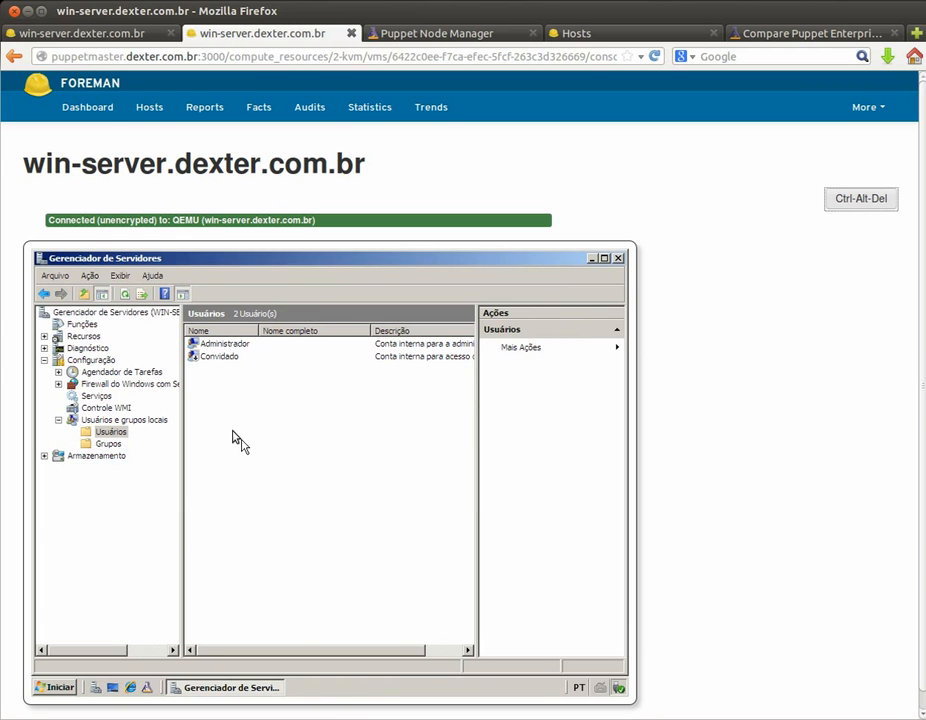
pyautogui.press('F5')
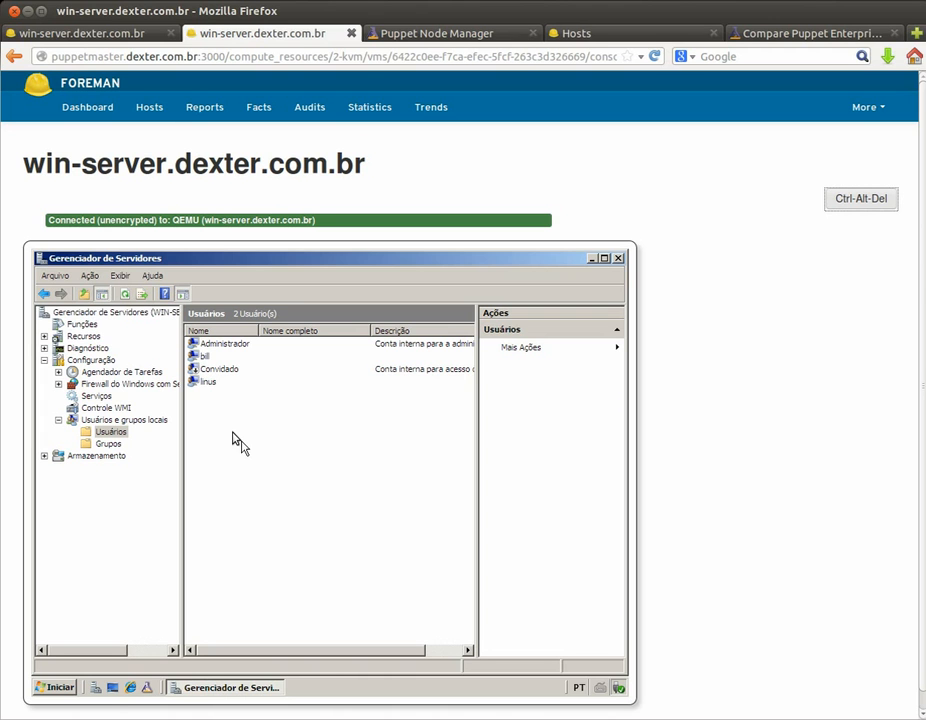
# Step: Include the dexterwin-webserver Puppet class on win-server, then start a Puppet agent run from its console
pyautogui.click(124, 34)
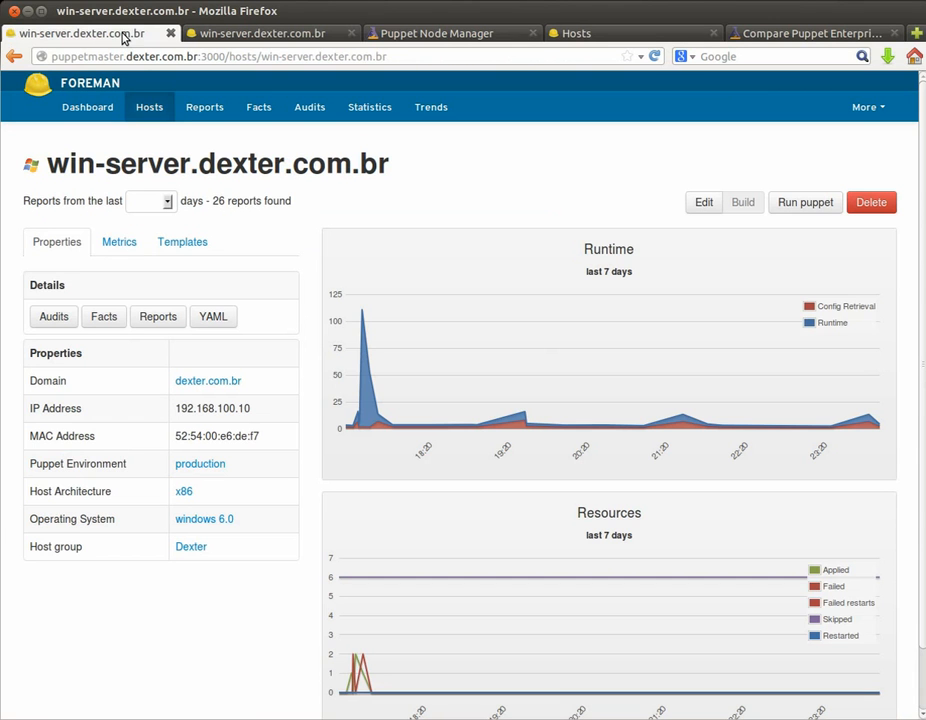
pyautogui.click(694, 205)
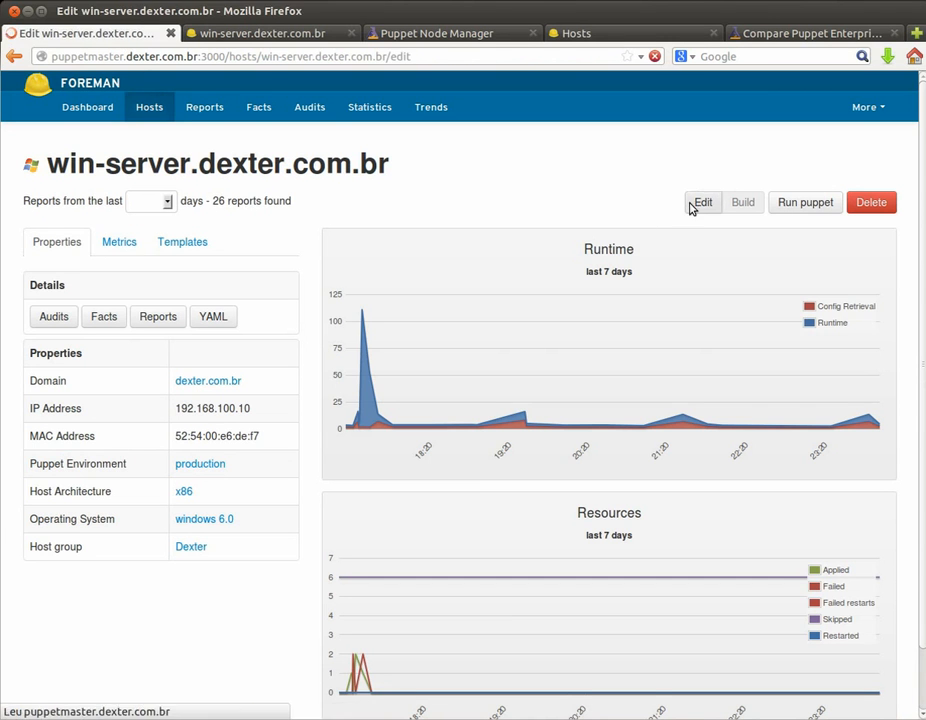
pyautogui.click(140, 253)
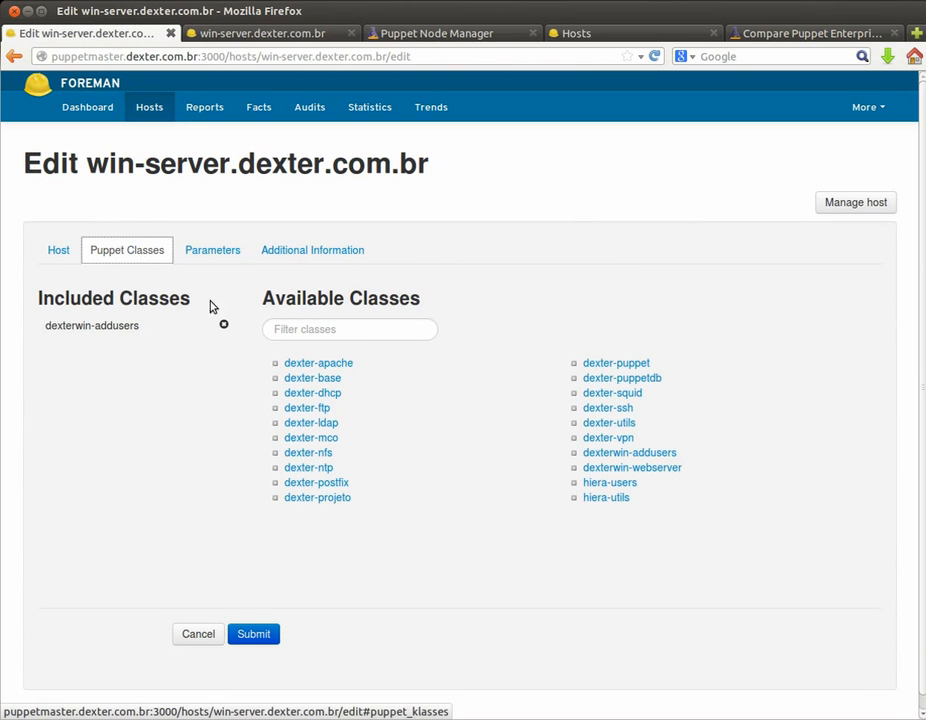
pyautogui.click(666, 469)
pyautogui.click(816, 481)
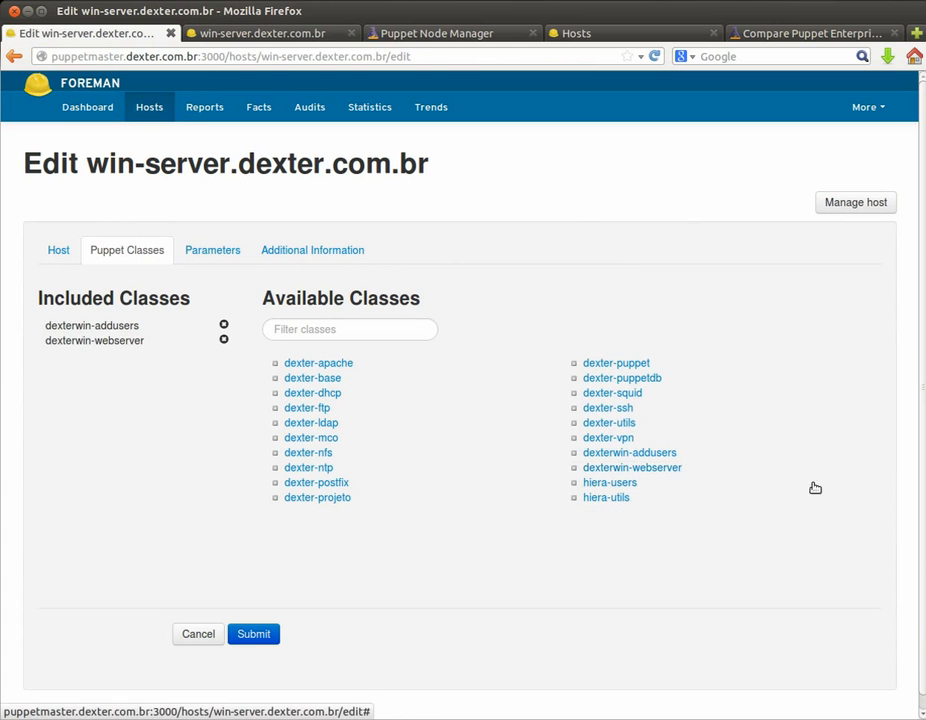
pyautogui.click(265, 637)
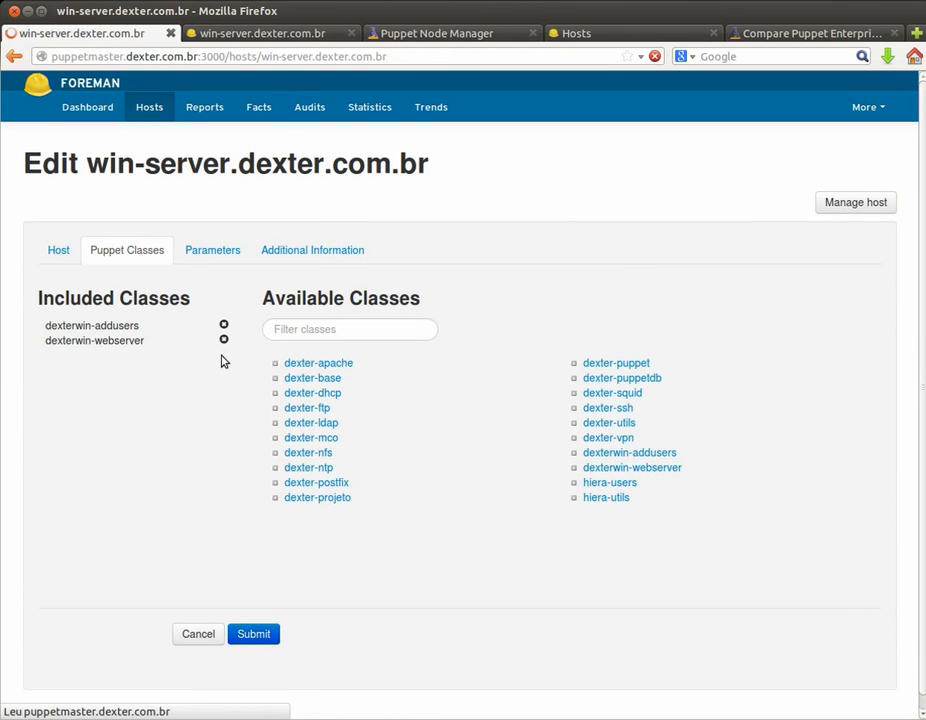
pyautogui.click(200, 34)
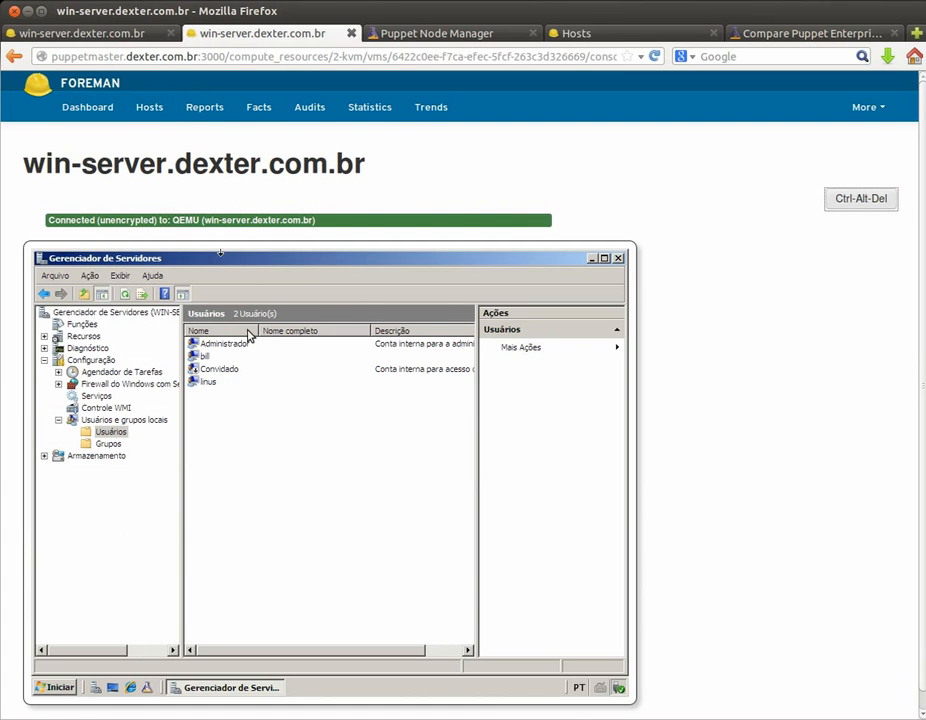
pyautogui.click(147, 687)
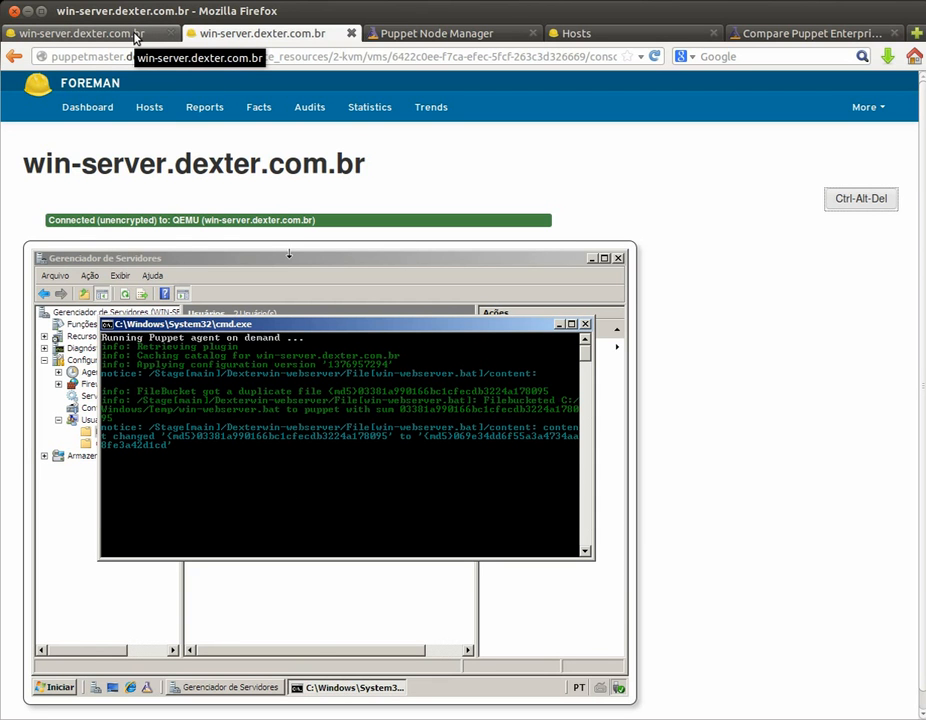
# Step: Open the intranet.dexter.com.br host's remote console from the Hosts list
pyautogui.click(135, 36)
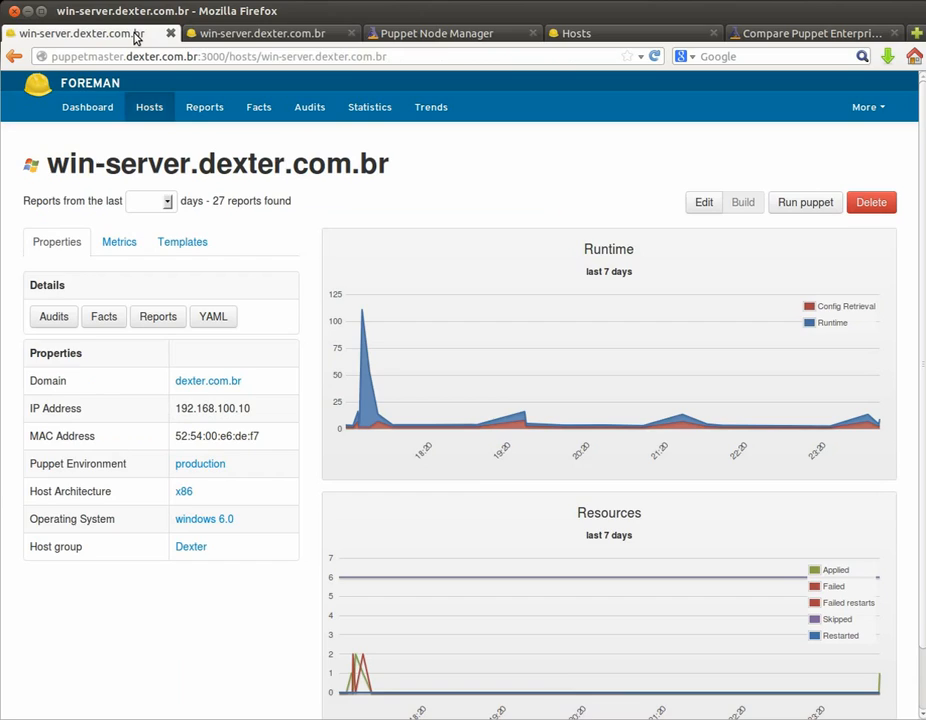
pyautogui.click(155, 105)
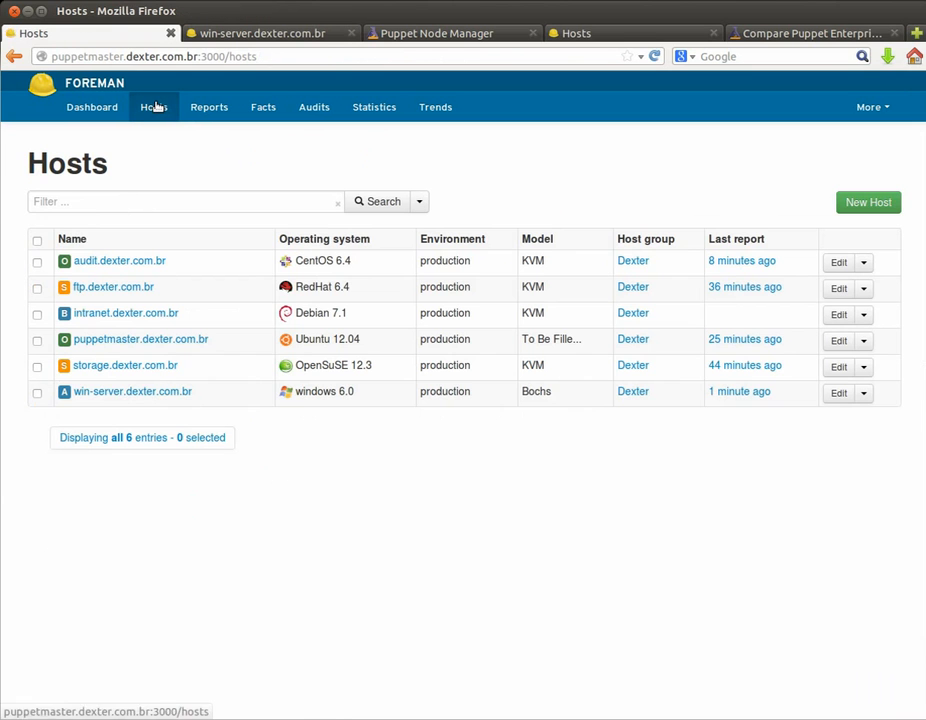
pyautogui.click(138, 313)
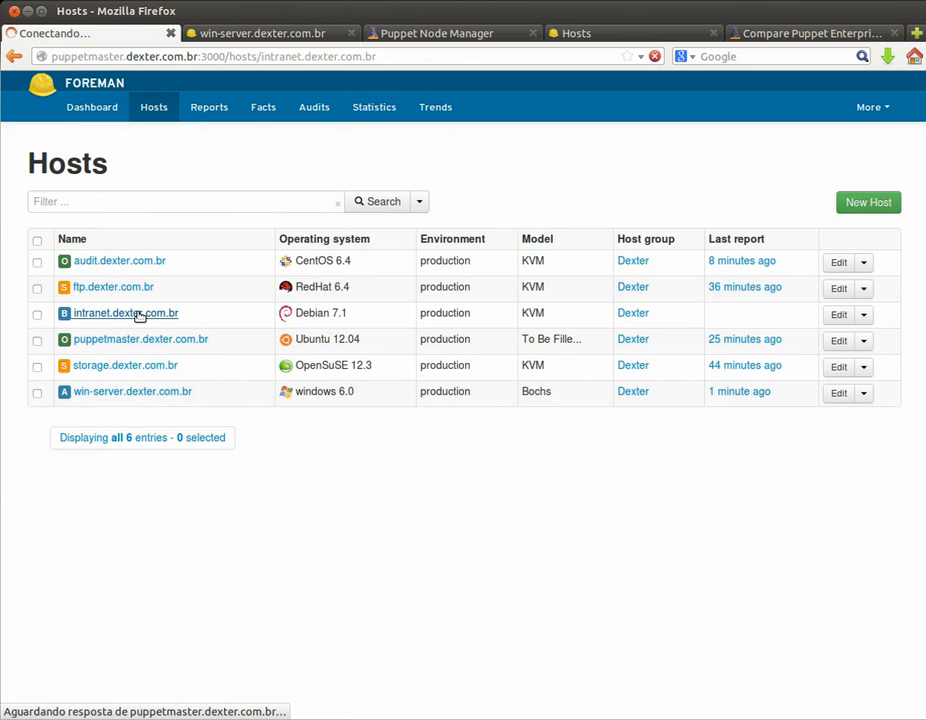
pyautogui.click(722, 205)
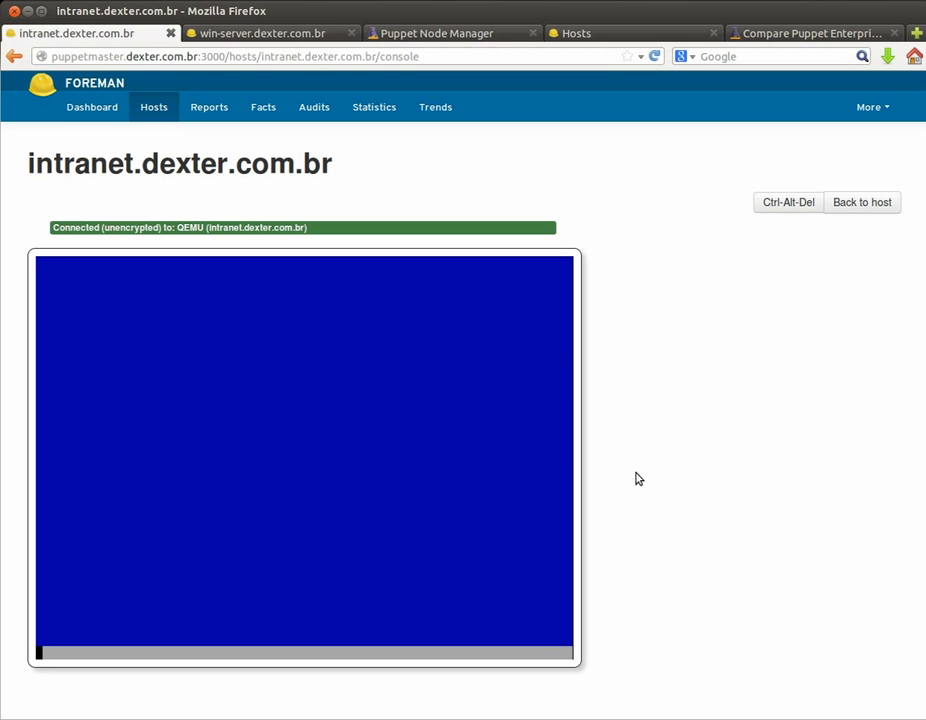
# Step: Alternate between the win-server and intranet consoles to monitor the Puppet run and Debian install
pyautogui.click(222, 33)
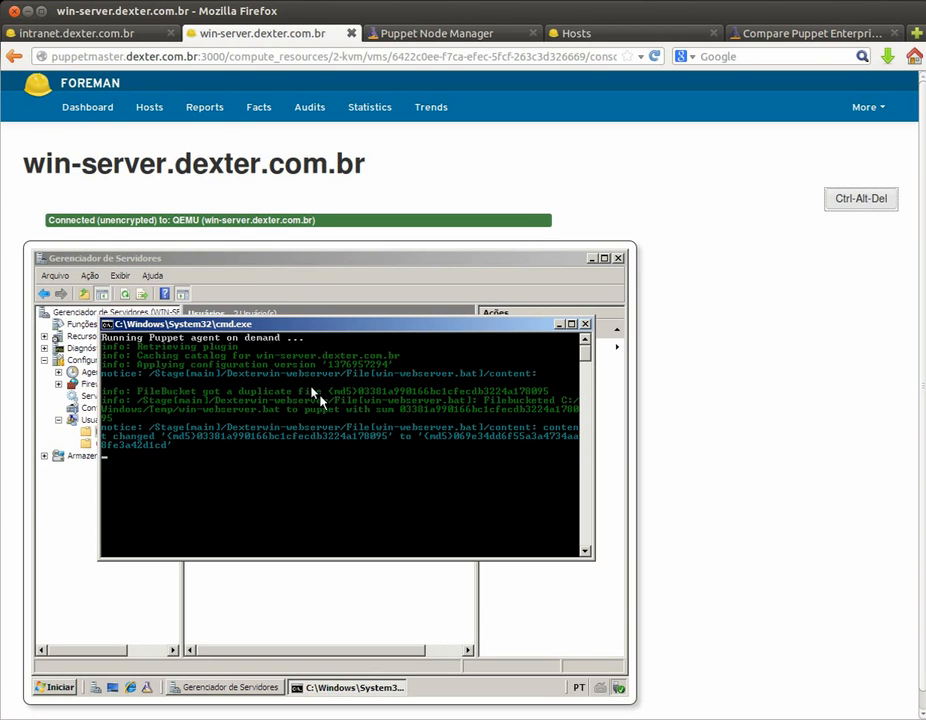
pyautogui.click(133, 35)
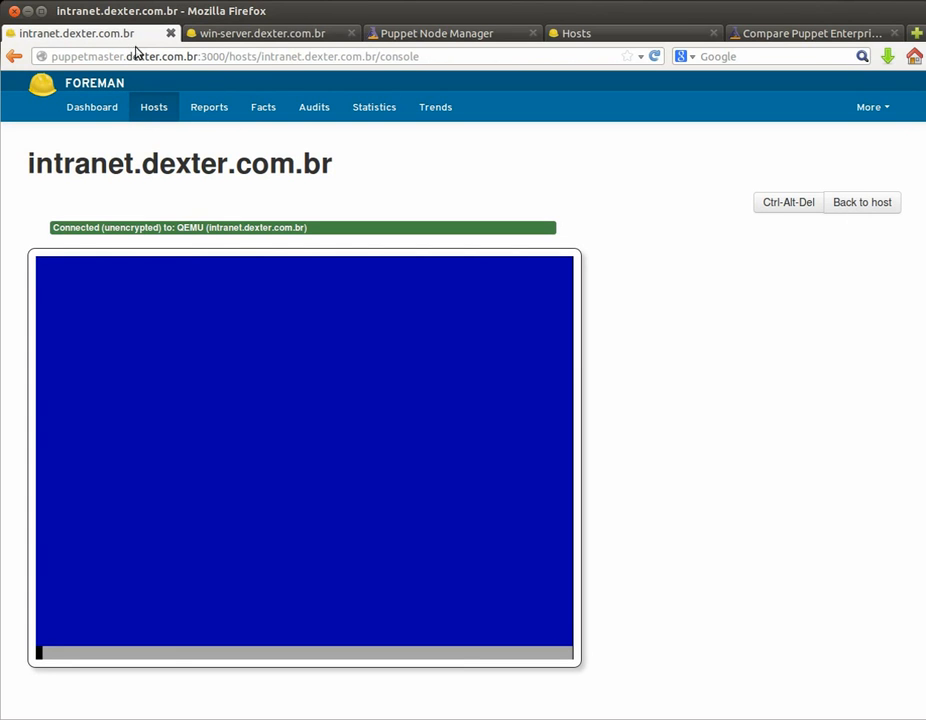
pyautogui.click(233, 38)
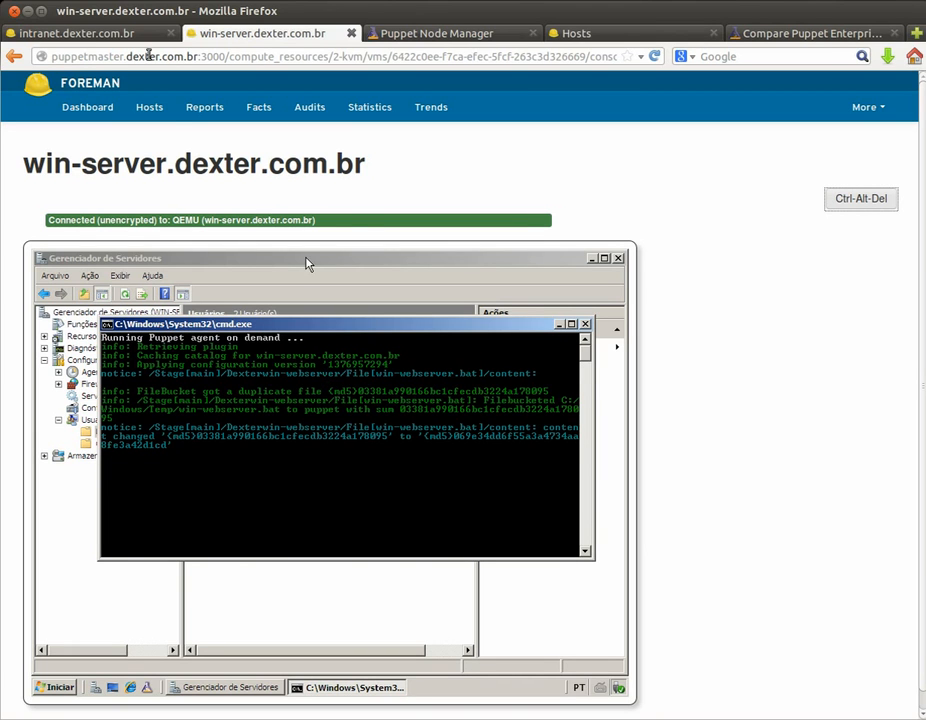
pyautogui.click(128, 36)
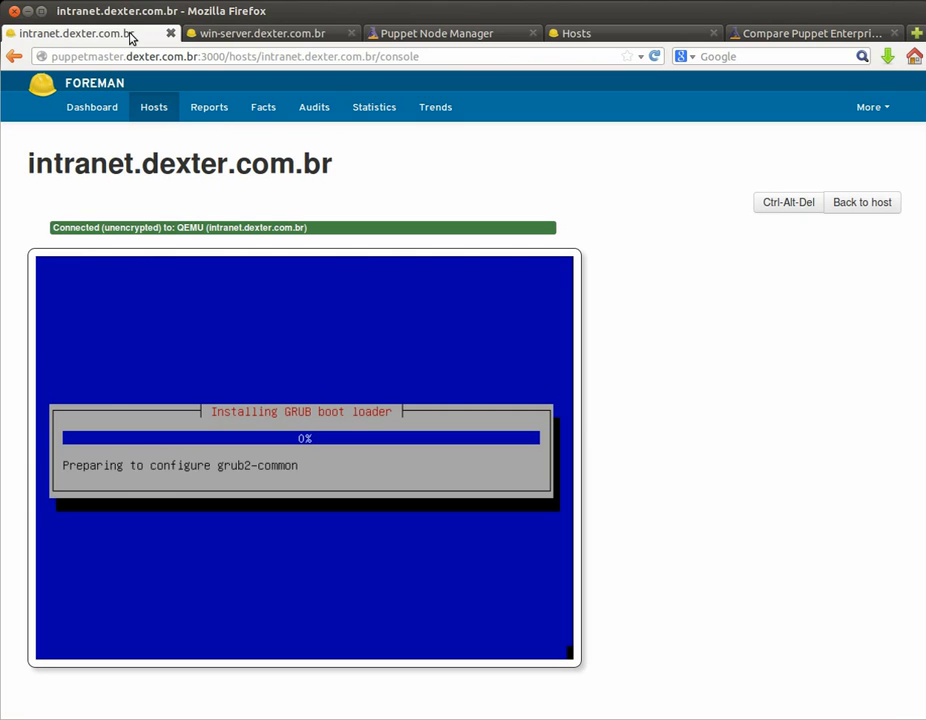
# Step: View the server roles installed on win-server, then bring the Puppet agent output back to front
pyautogui.click(238, 36)
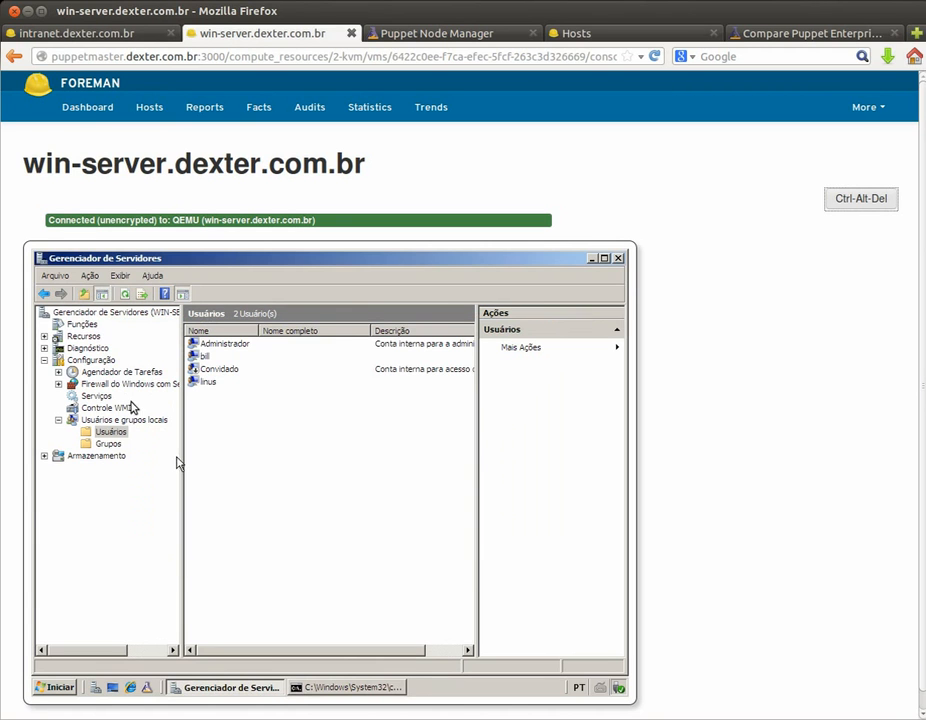
pyautogui.click(82, 326)
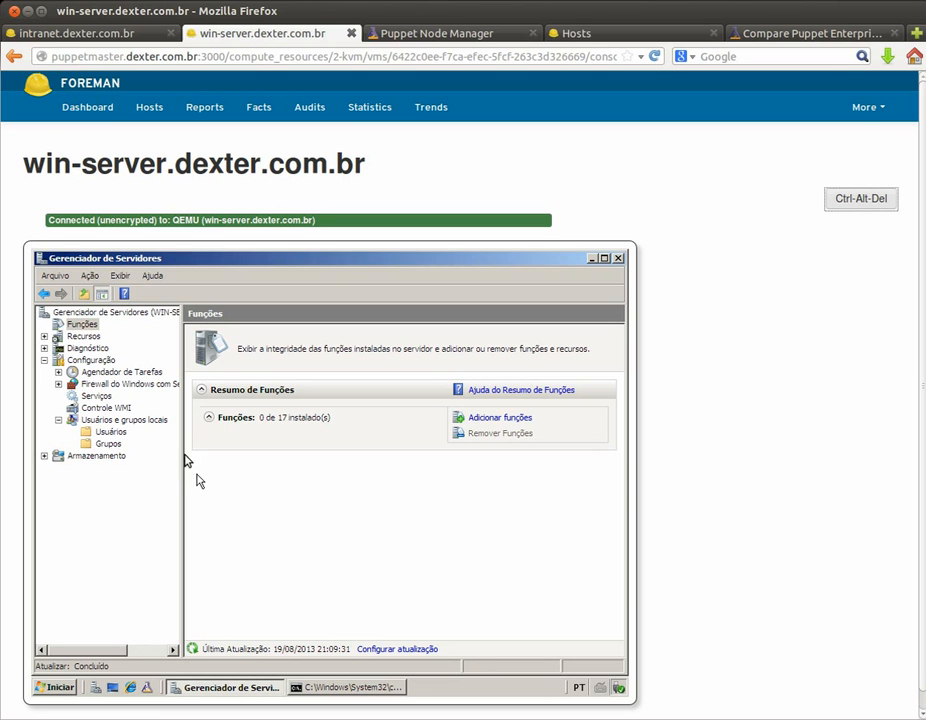
pyautogui.click(329, 688)
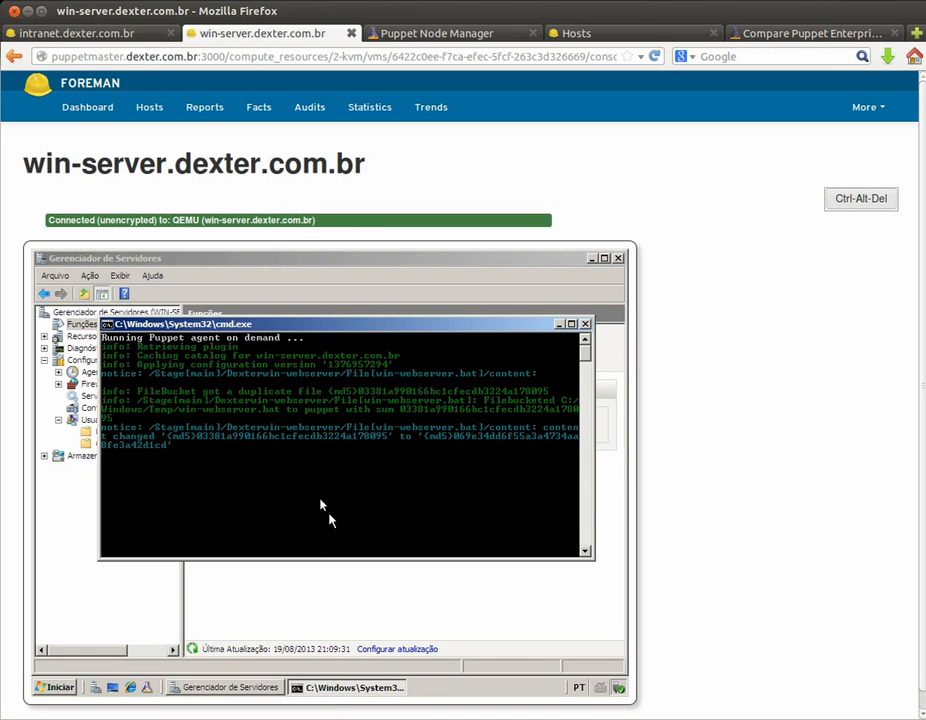
# Step: Open the intranet.dexter.com.br host name as an address in a new tab and view it
pyautogui.click(103, 35)
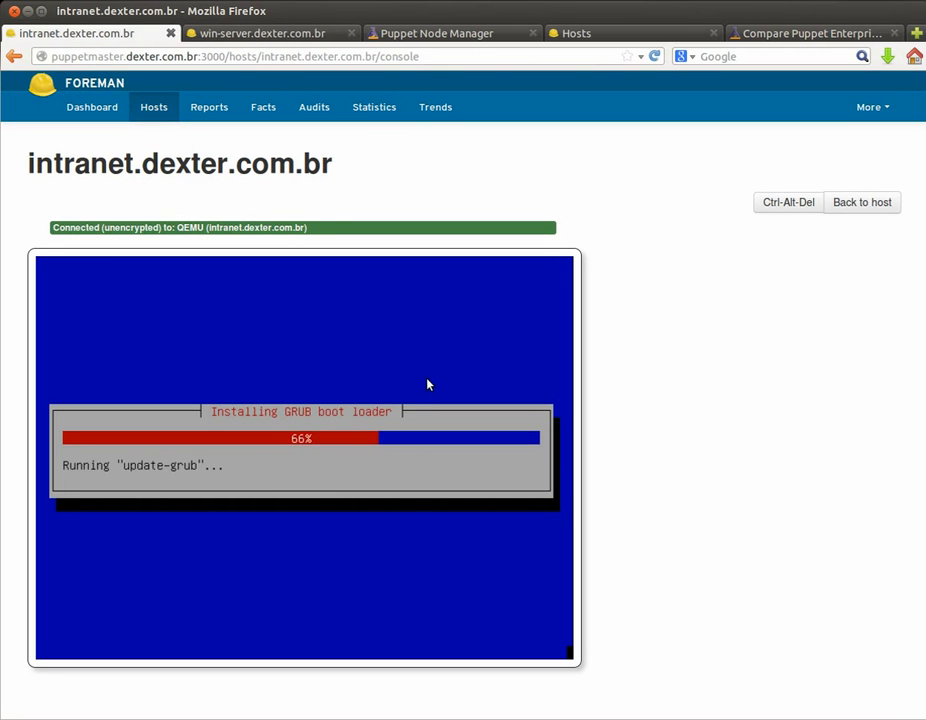
pyautogui.tripleClick(251, 163)
pyautogui.rightClick(251, 164)
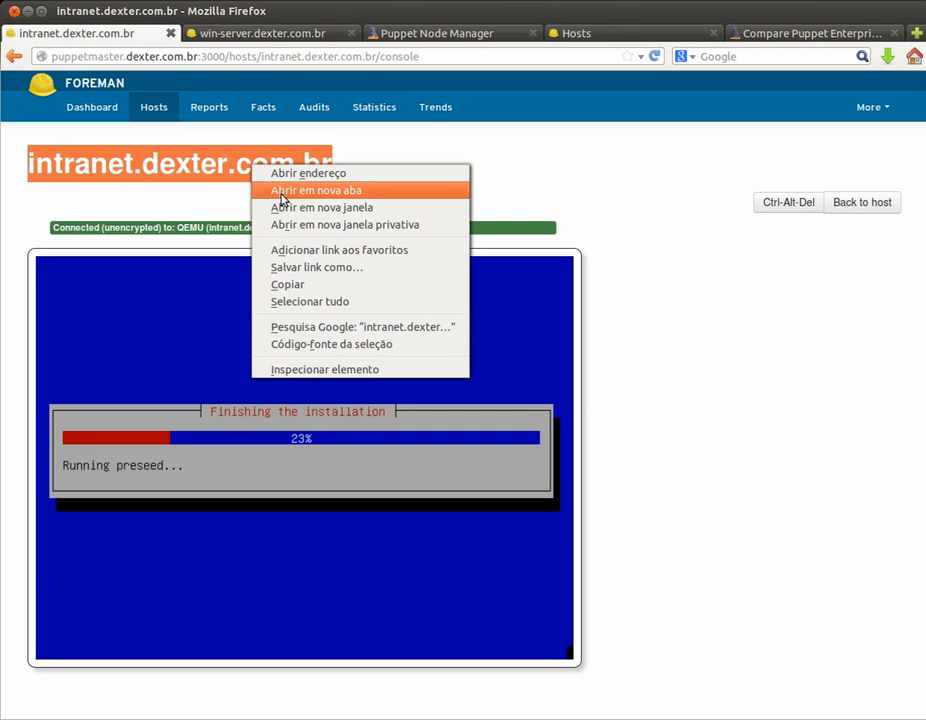
pyautogui.click(281, 195)
pyautogui.click(229, 34)
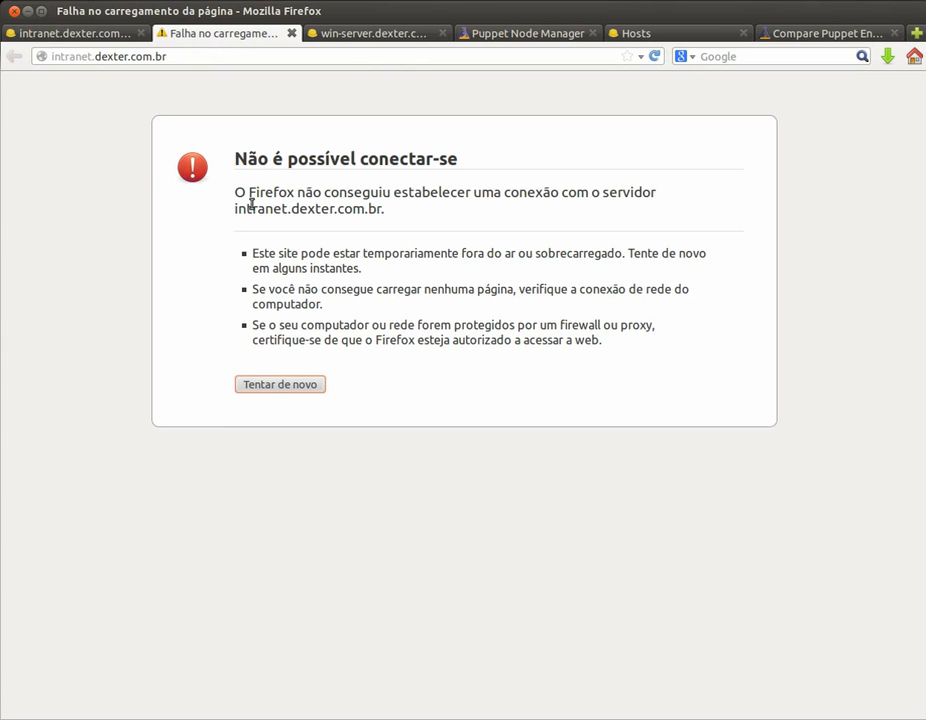
# Step: Boot the intranet VM from local disk at the PXE menu, then the default Debian GRUB entry
pyautogui.click(80, 27)
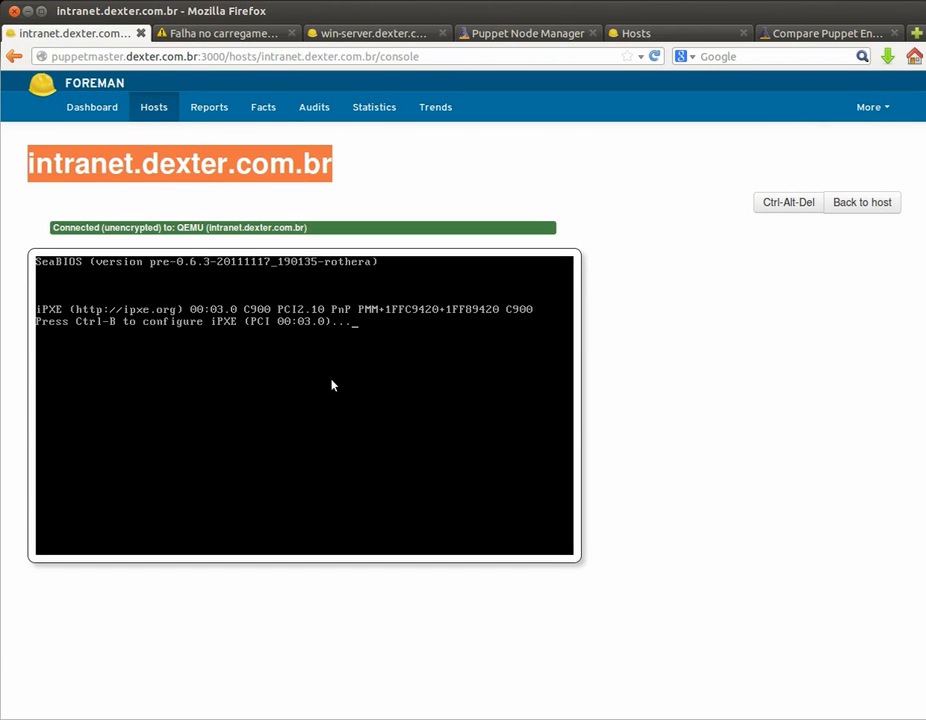
pyautogui.click(385, 167)
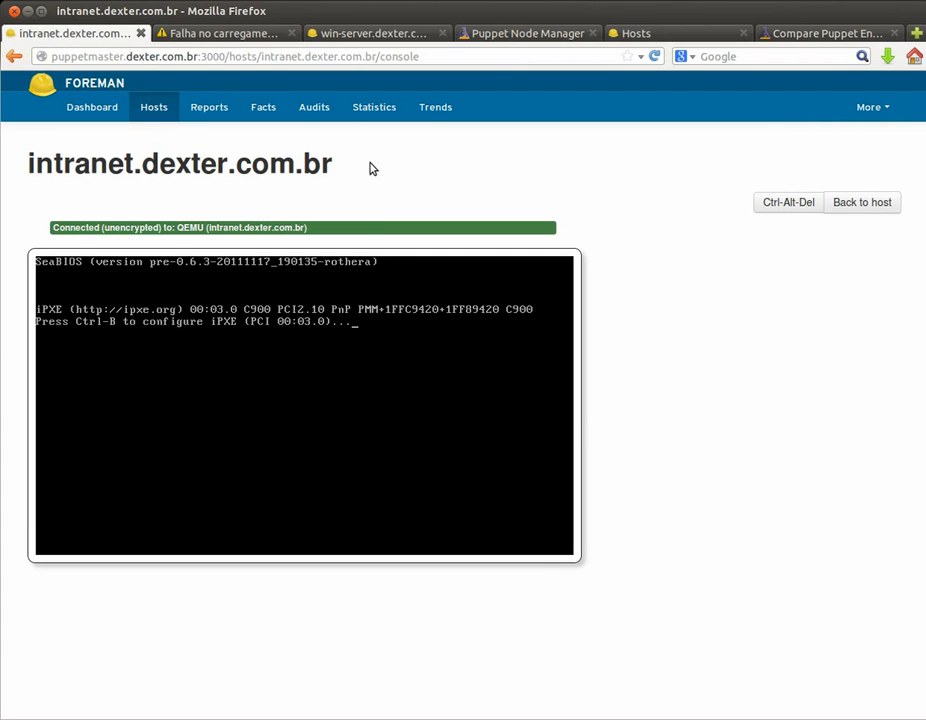
pyautogui.click(331, 33)
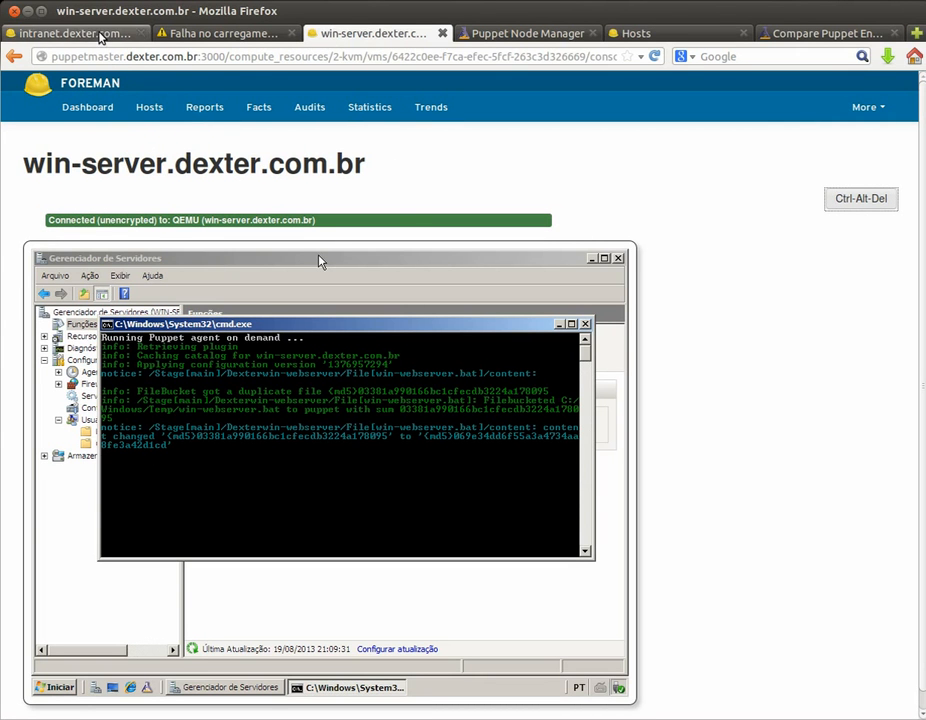
pyautogui.click(100, 37)
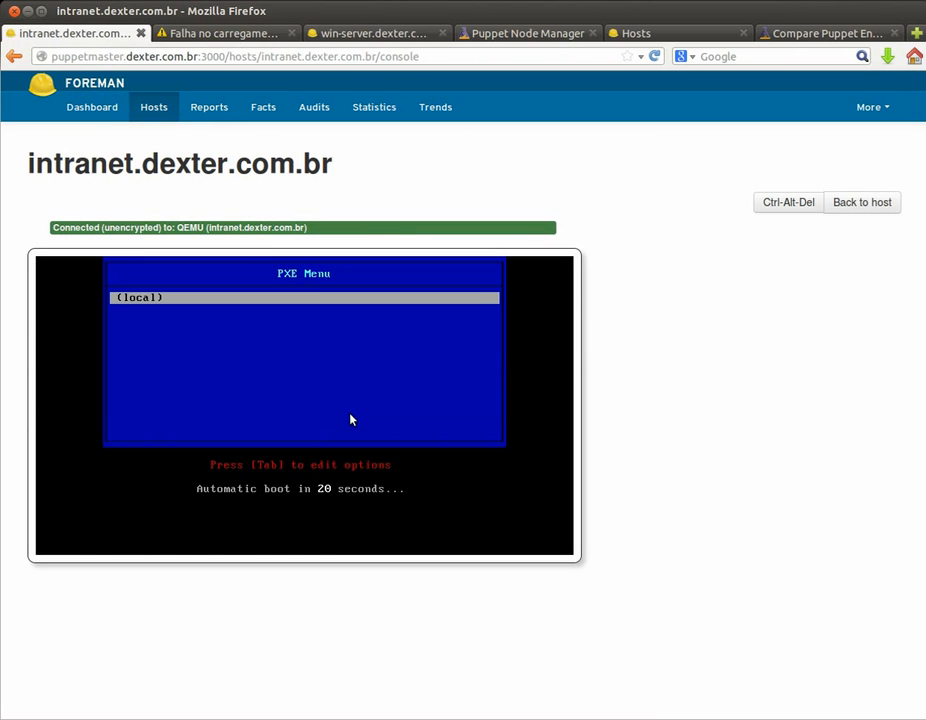
pyautogui.press('Return')
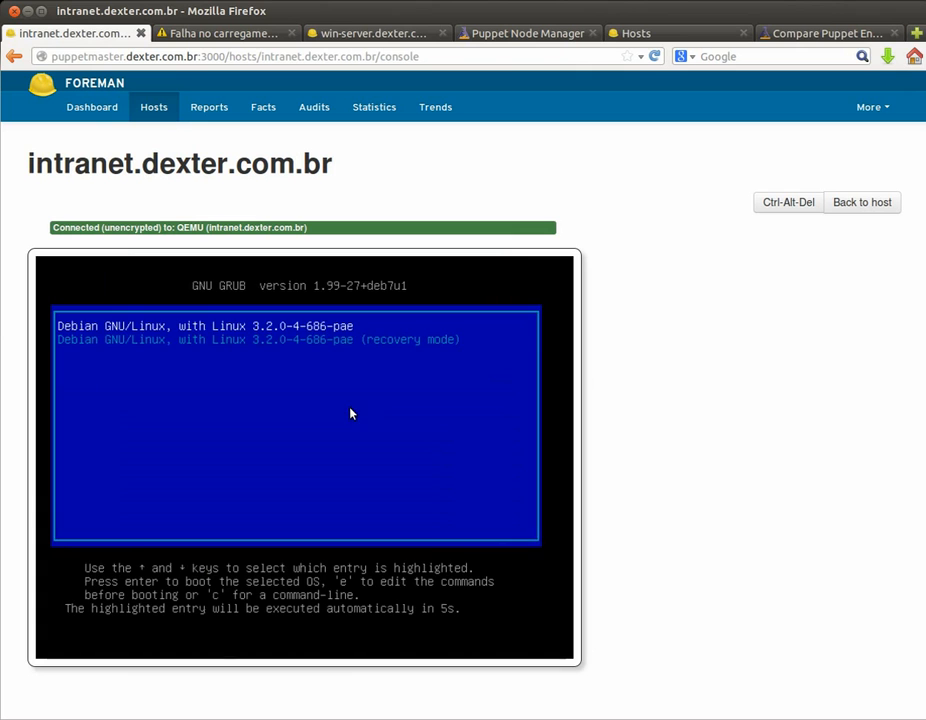
pyautogui.press('Return')
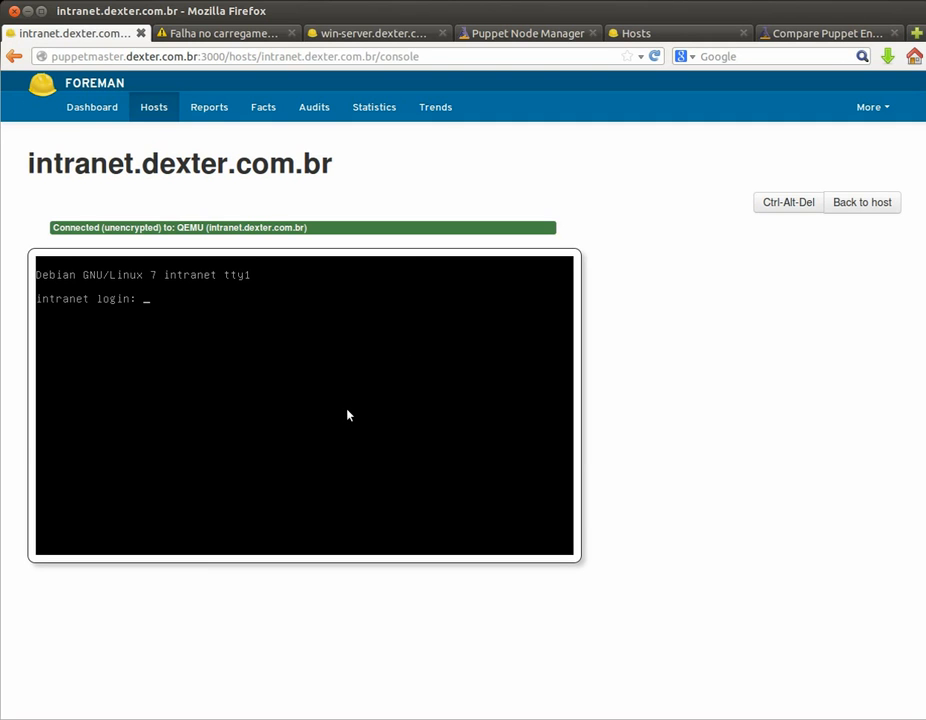
# Step: Log in as root and inspect networking with ifconfig, route -n and cat /etc/resolv.conf
pyautogui.write('root')
pyautogui.press('Return')
pyautogui.press('Return')
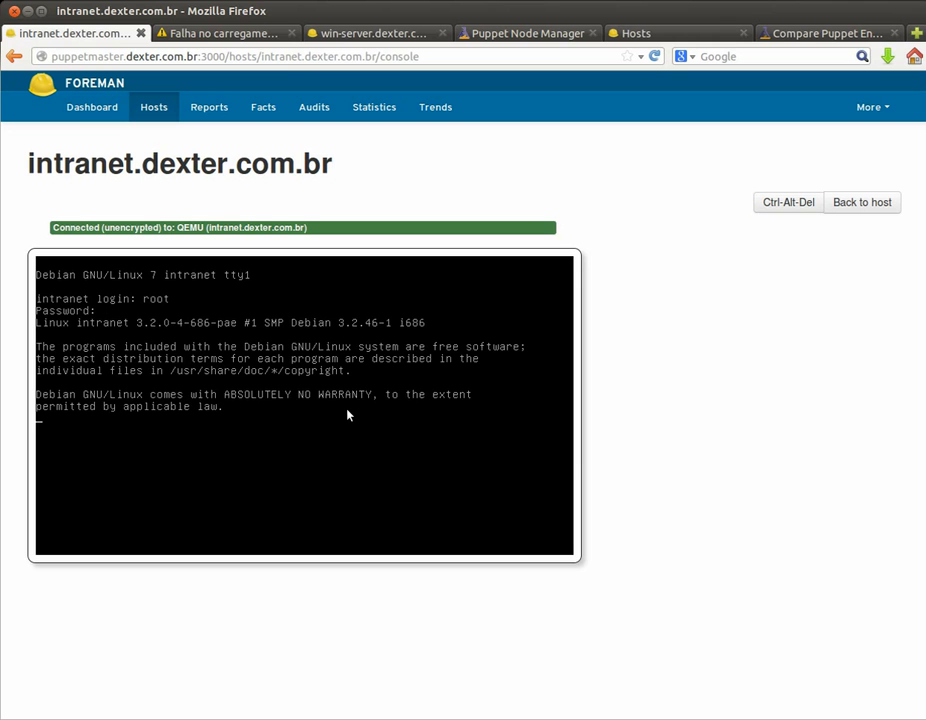
pyautogui.write('ifconfig')
pyautogui.press('Return')
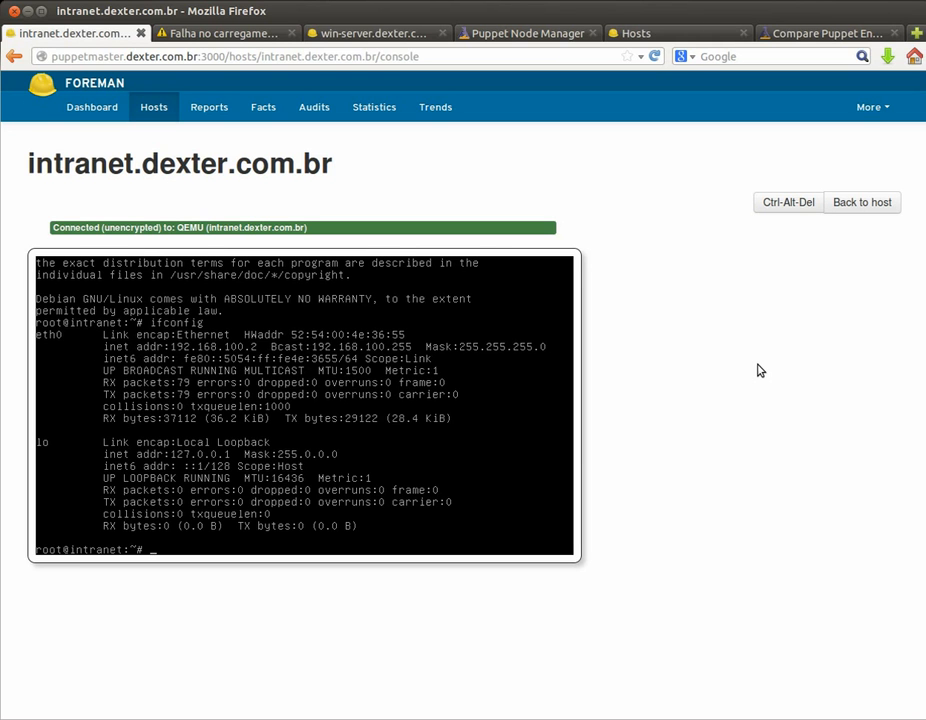
pyautogui.write('route -n')
pyautogui.press('Return')
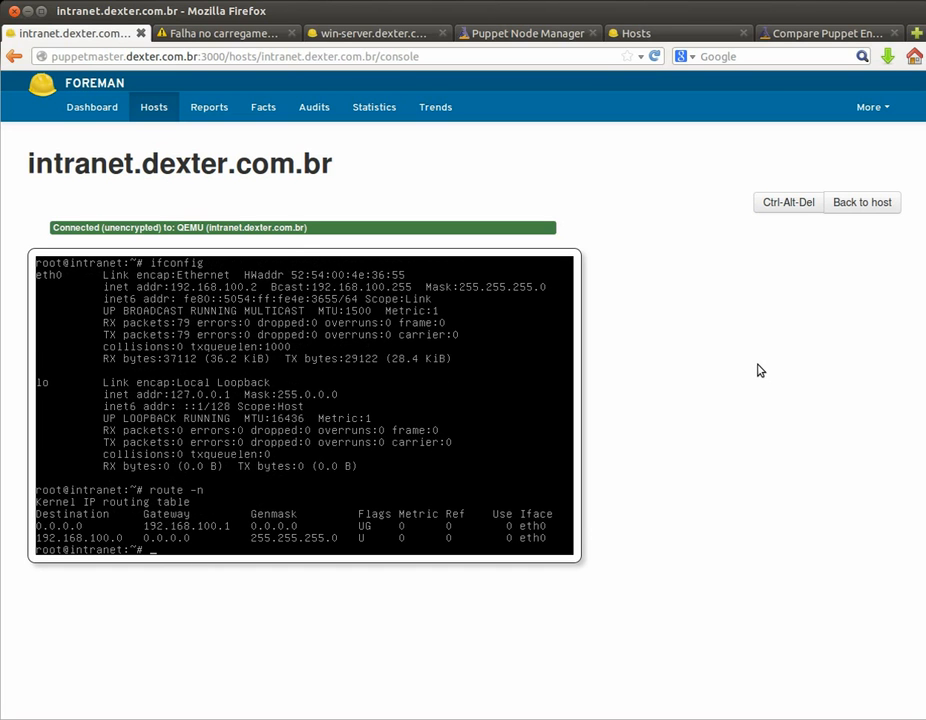
pyautogui.write('cat /etc/res')
pyautogui.press('Tab')
pyautogui.press('Return')
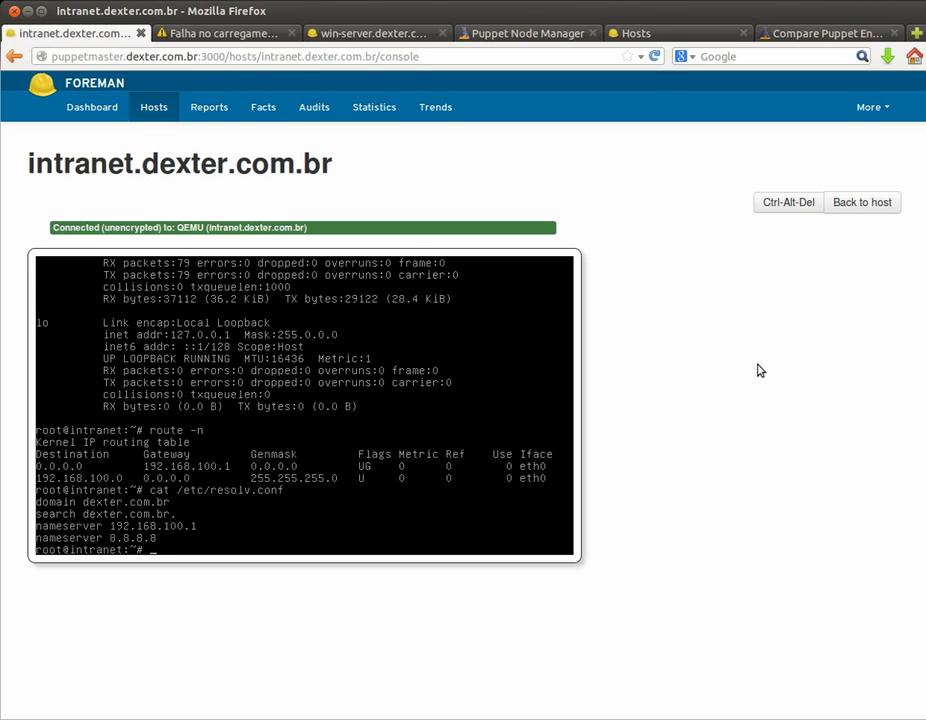
# Step: Query dpkg for the puppet, apache2 and apache packages, confirming only puppet 3.2.4 is installed
pyautogui.write('dpkg -i puppet')
pyautogui.press('Return')
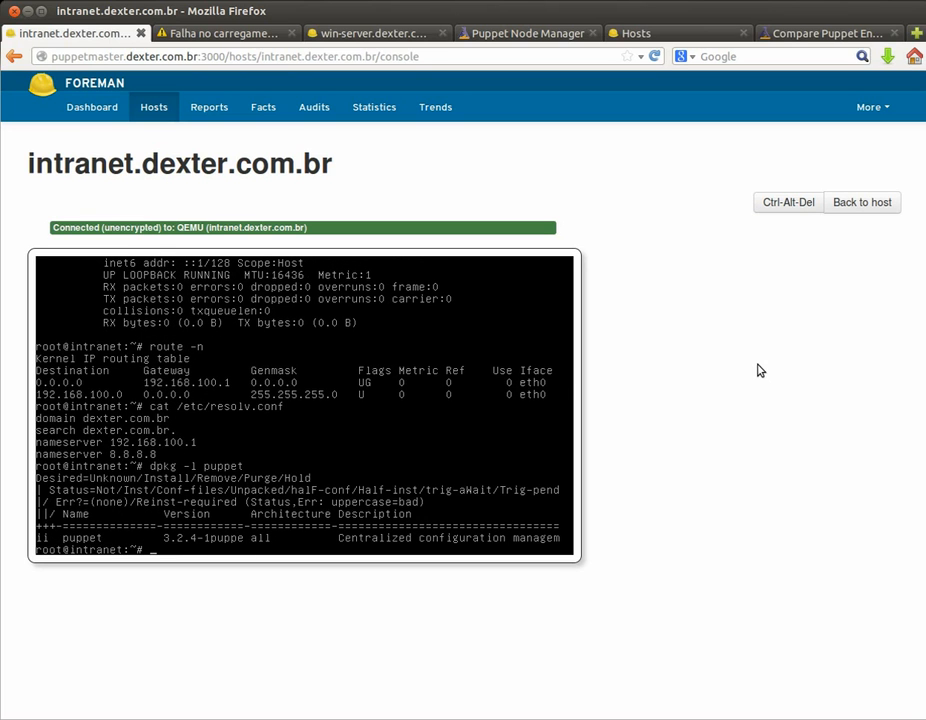
pyautogui.press('Up')
pyautogui.press('BackSpace')
pyautogui.press('BackSpace')
pyautogui.press('BackSpace')
pyautogui.press('BackSpace')
pyautogui.press('BackSpace')
pyautogui.press('BackSpace')
pyautogui.write('apache2')
pyautogui.press('Return')
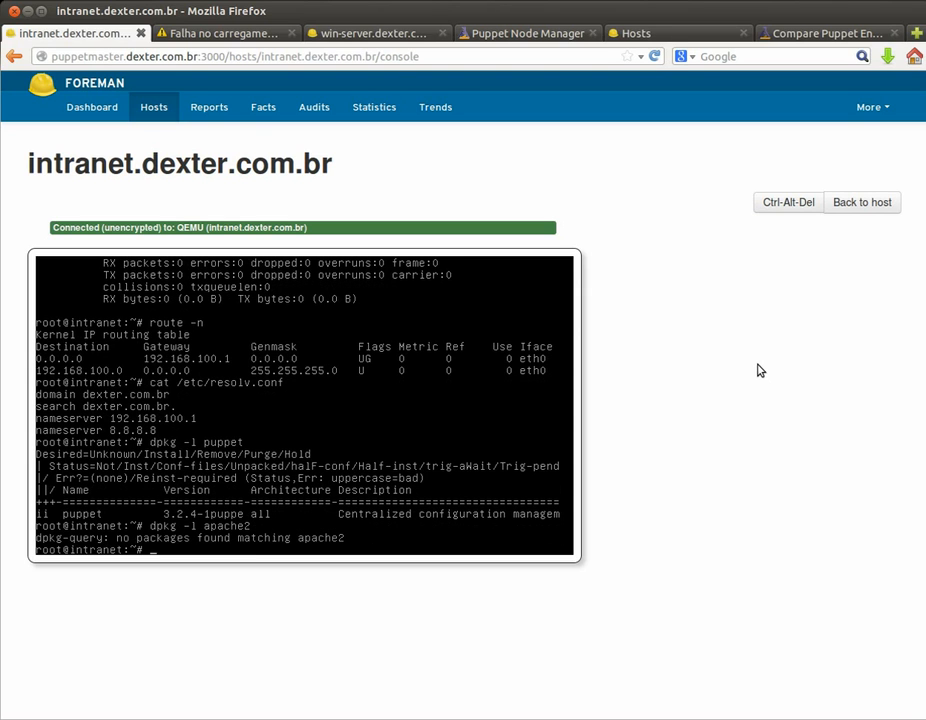
pyautogui.press('Up')
pyautogui.press('Left')
pyautogui.press('Left')
pyautogui.press('Left')
pyautogui.press('Right')
pyautogui.press('Right')
pyautogui.press('Right')
pyautogui.press('BackSpace')
pyautogui.press('Return')
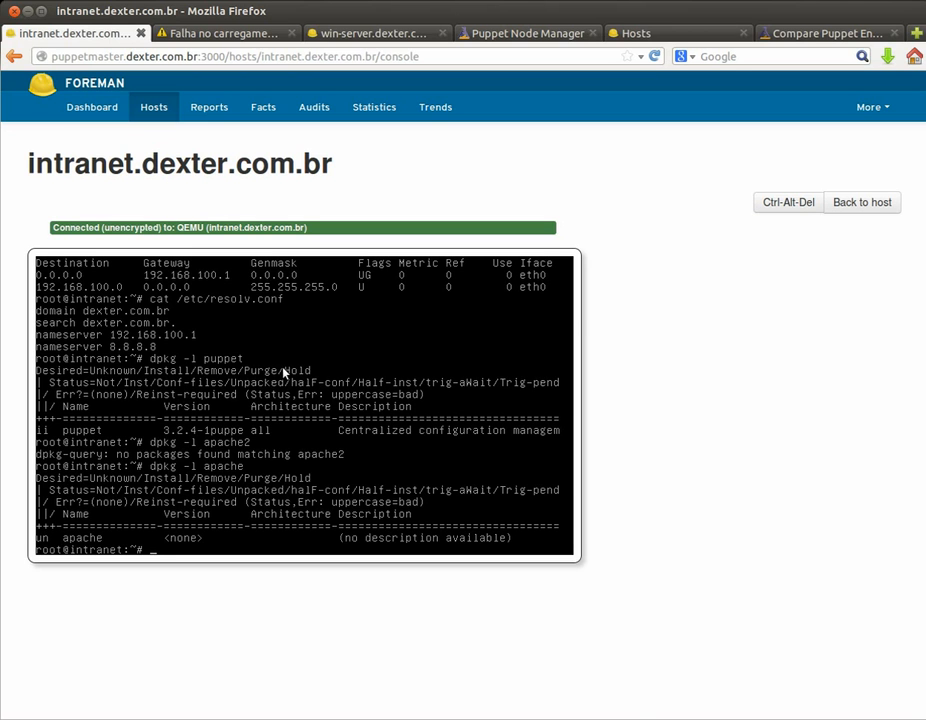
# Step: Close the finished Puppet window on win-server and check Funções lists Servidor Web (IIS)
pyautogui.click(343, 40)
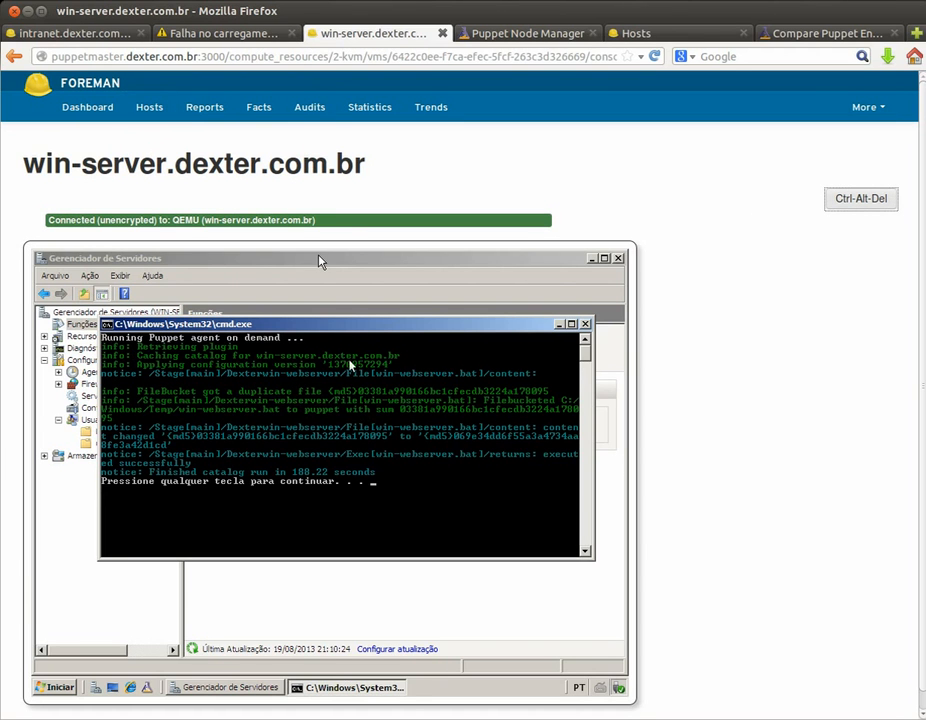
pyautogui.press('Return')
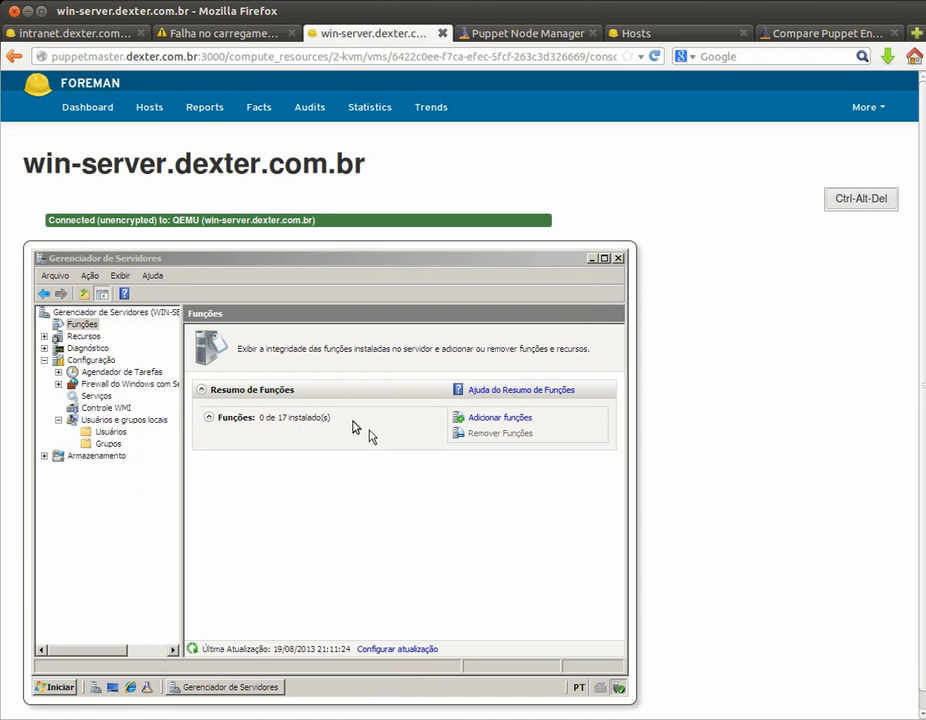
pyautogui.click(78, 324)
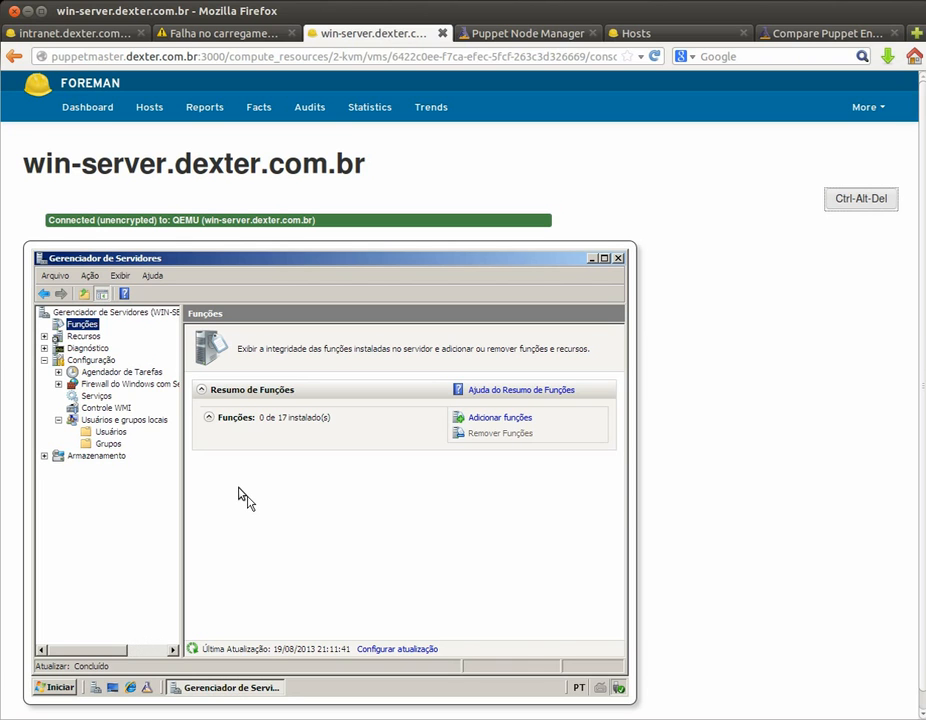
# Step: Open win-server.dexter.com.br as a site in a new tab and view its IIS7 page
pyautogui.tripleClick(160, 166)
pyautogui.rightClick(162, 170)
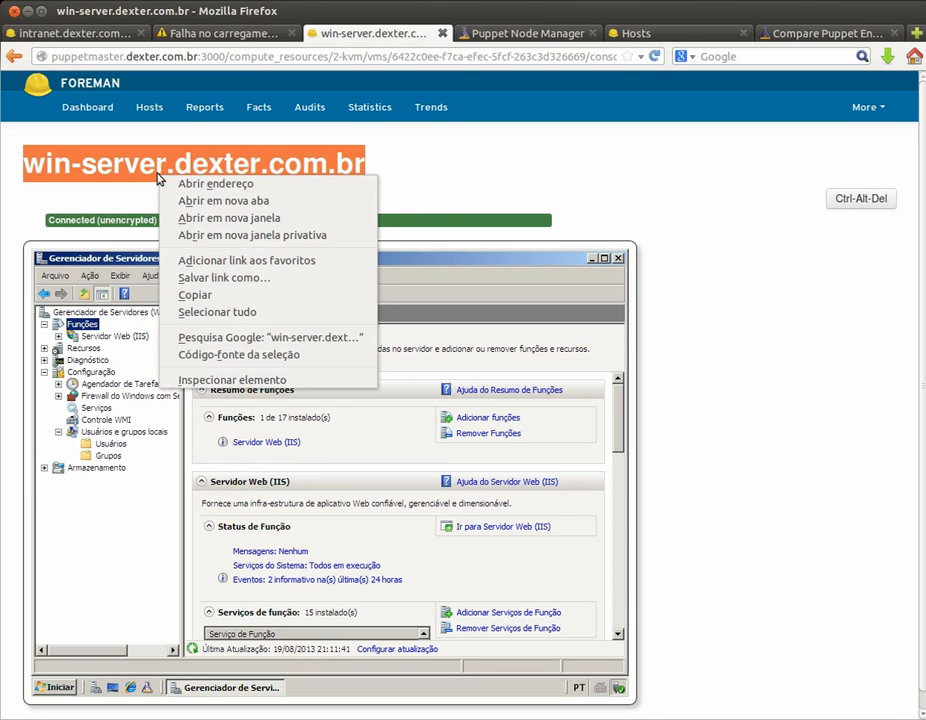
pyautogui.click(185, 203)
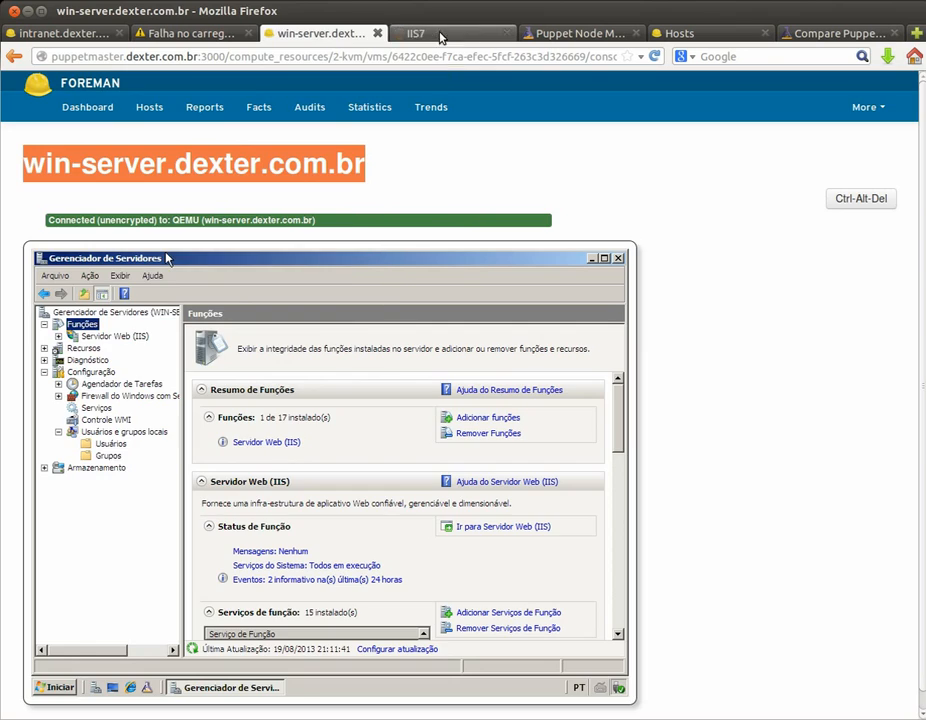
pyautogui.click(440, 33)
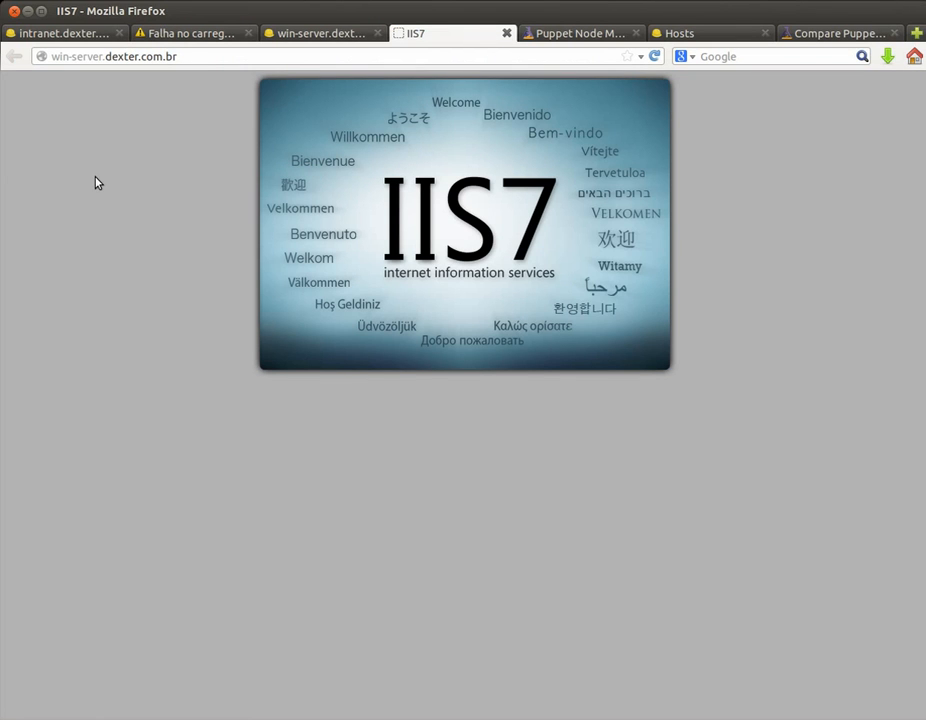
# Step: Retry the failed intranet tab so it loads the Dexter Courier site, then return to the IIS7 page
pyautogui.click(196, 36)
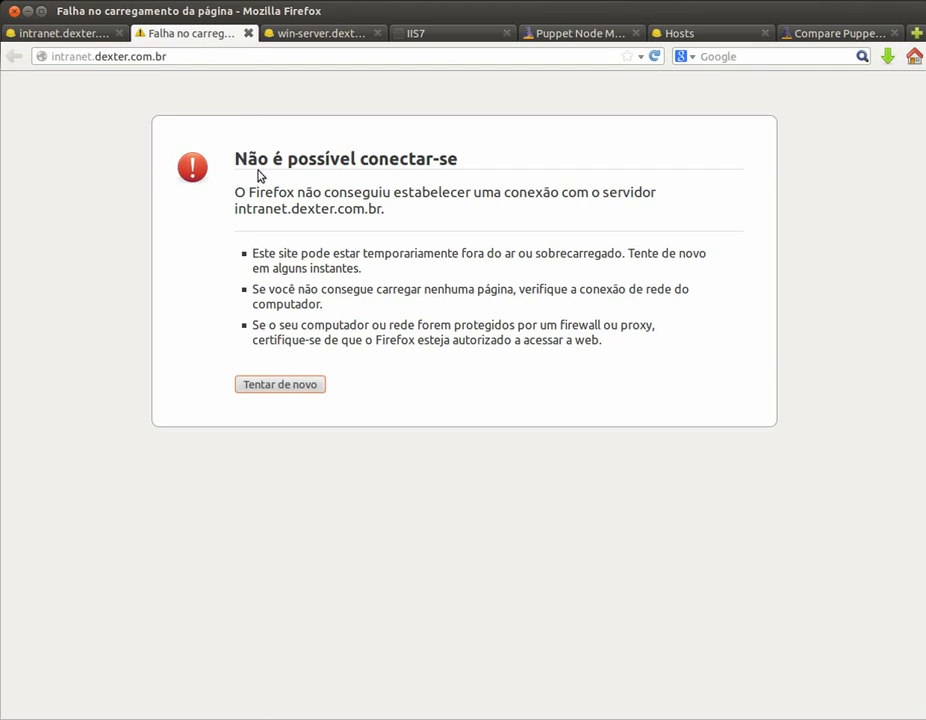
pyautogui.click(281, 386)
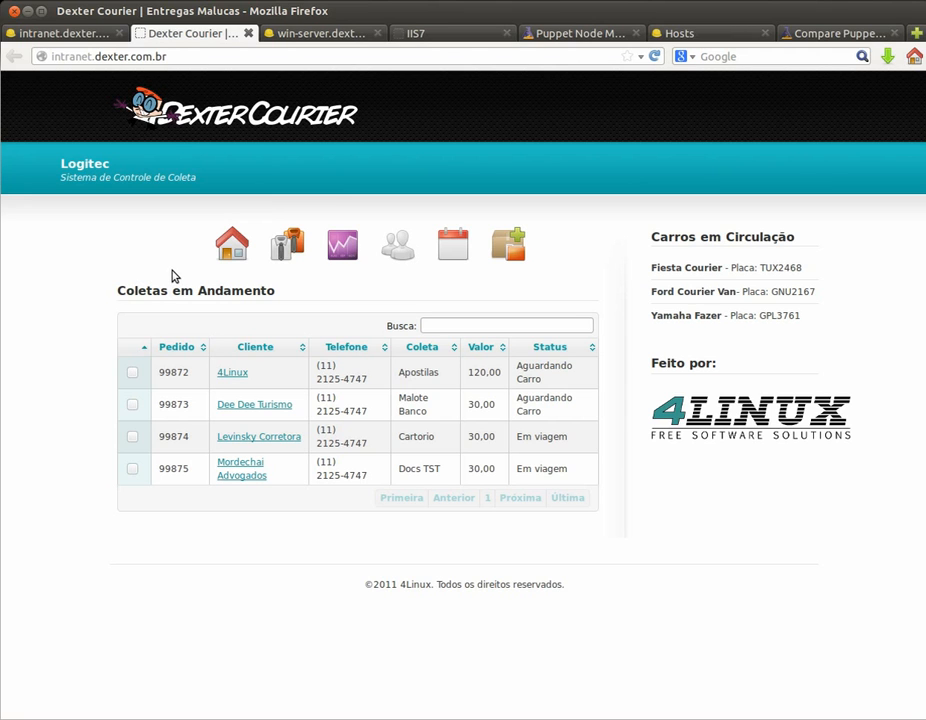
pyautogui.click(418, 35)
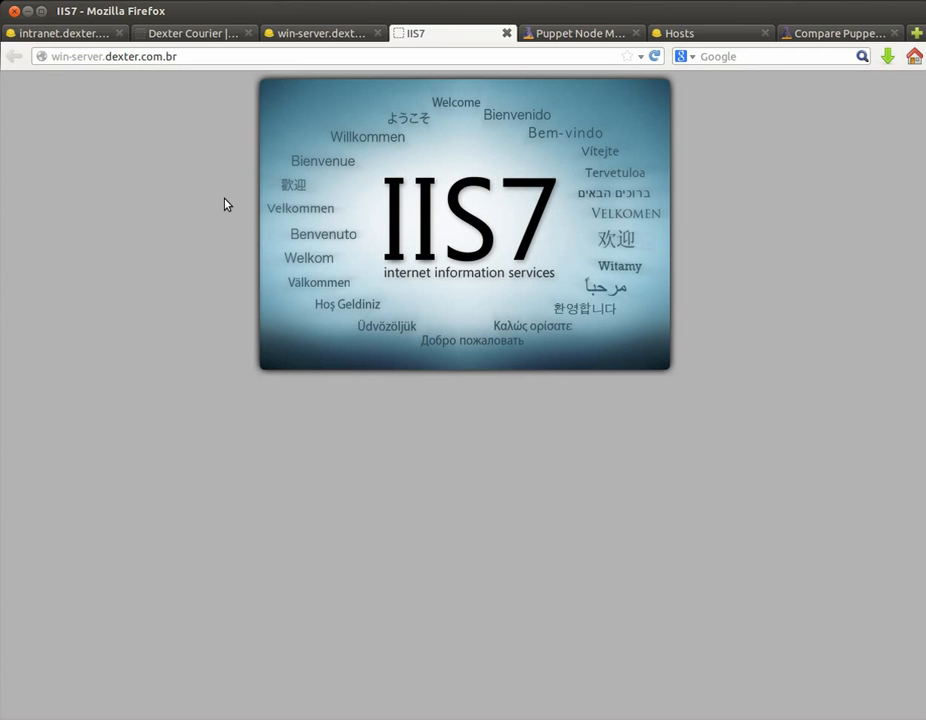
# Step: Advance the presentation to slide 8 on adding FTP via Mcollective, then return to Firefox
pyautogui.hotkey('alt', 'Tab')
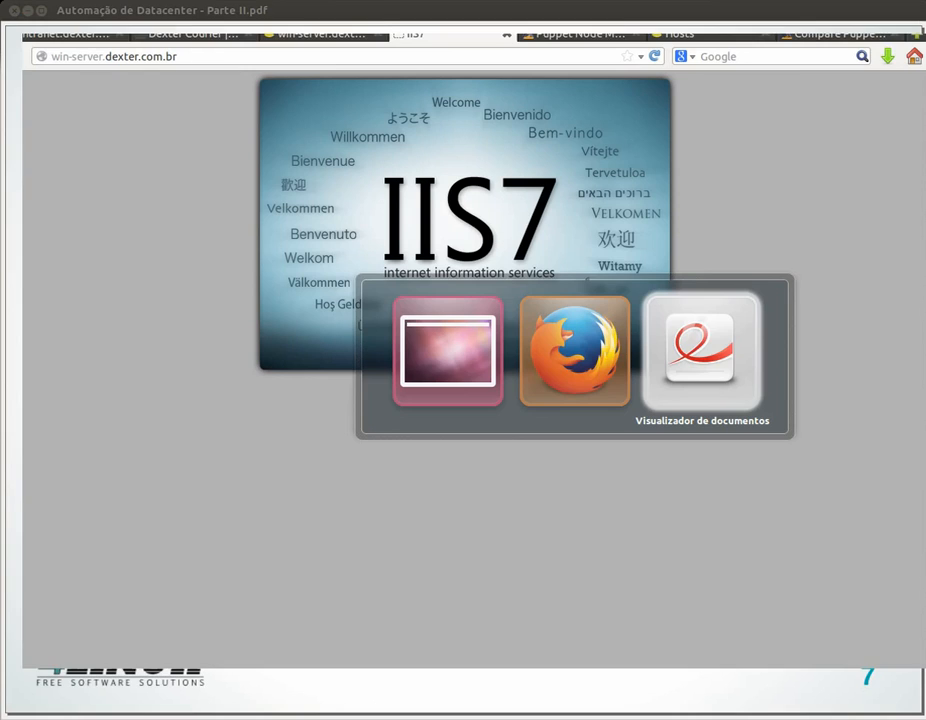
pyautogui.press('pagedown')
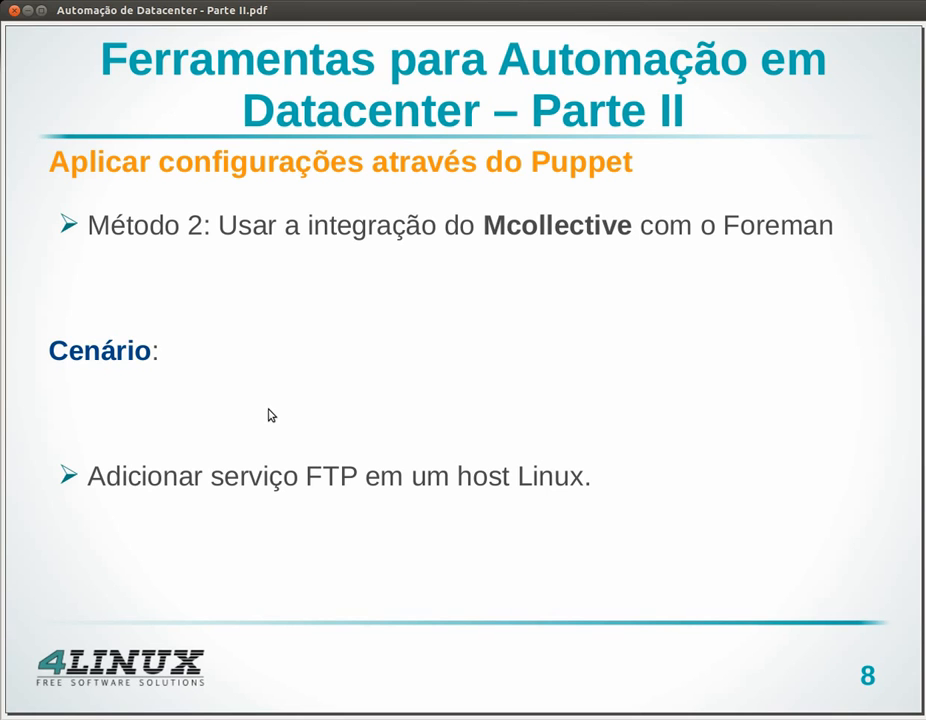
pyautogui.hotkey('alt', 'Tab')
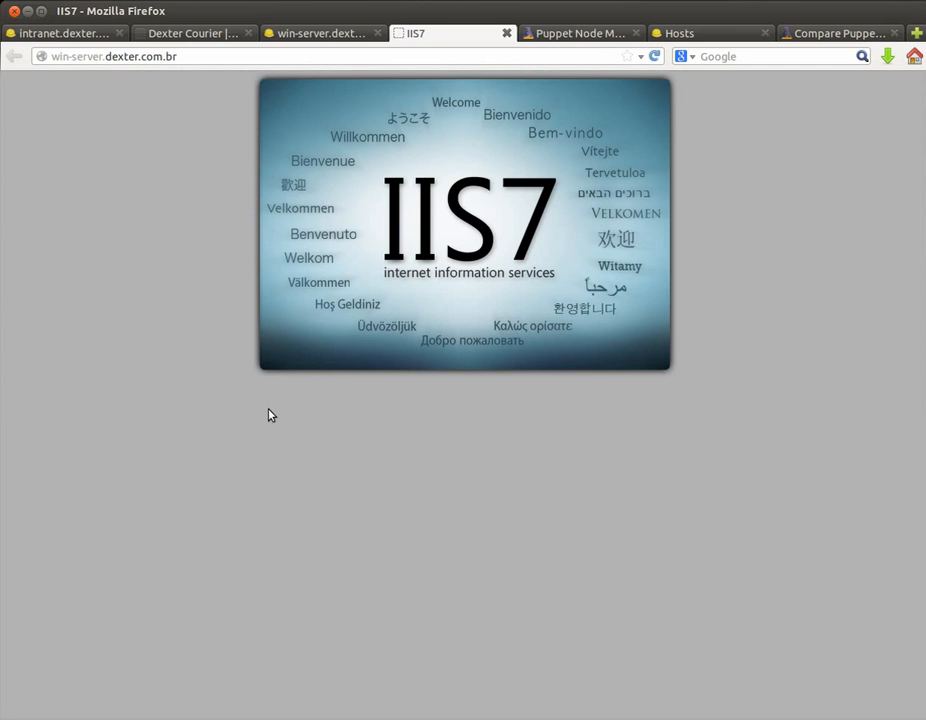
# Step: Run poweroff on the intranet host's console and show Foreman's list of all 6 hosts
pyautogui.click(95, 33)
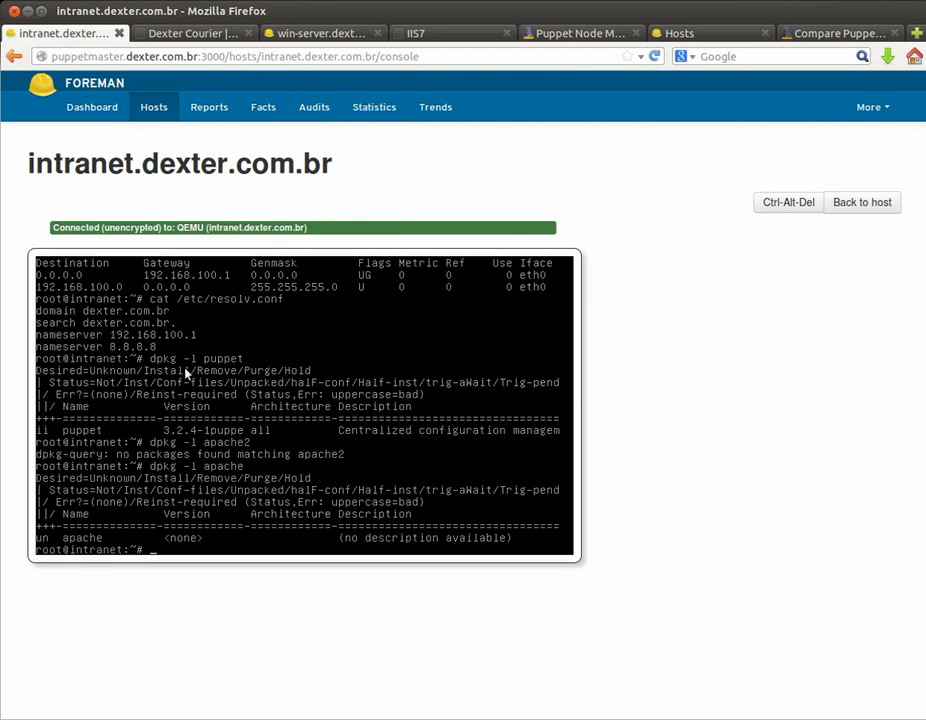
pyautogui.write('poweroff')
pyautogui.press('Return')
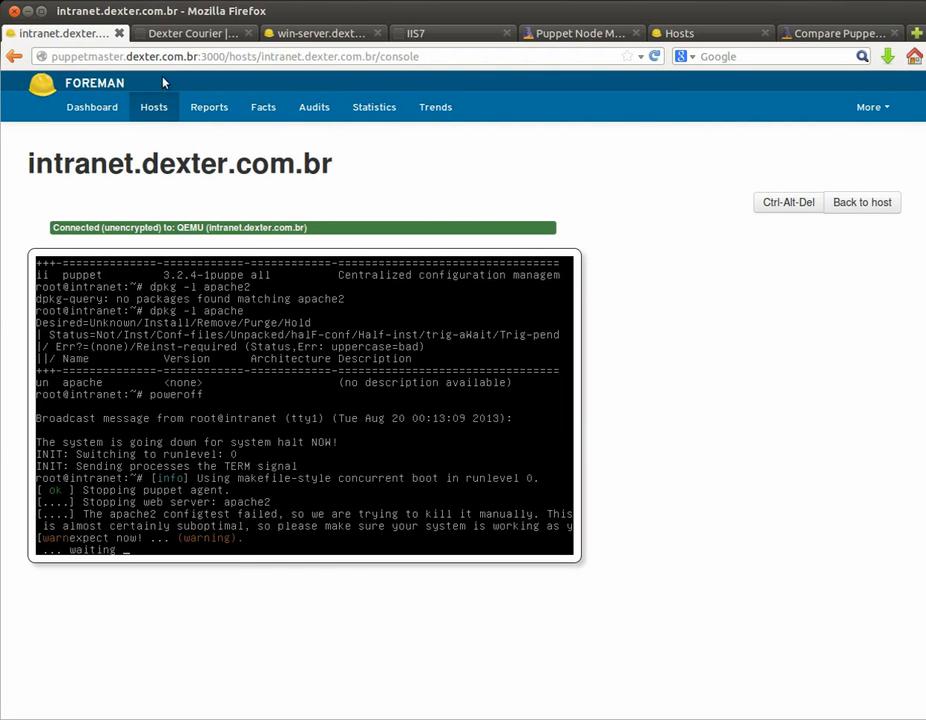
pyautogui.click(155, 107)
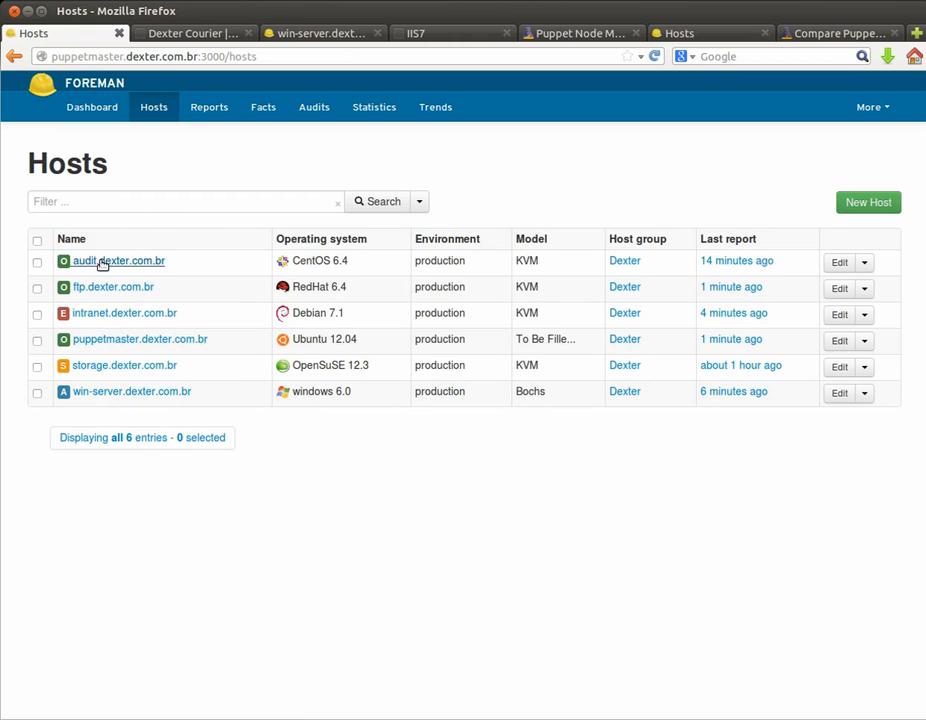
# Step: Open ftp.dexter.com.br's host page and confirm in a new tab that its FTP address refuses connections
pyautogui.click(113, 289)
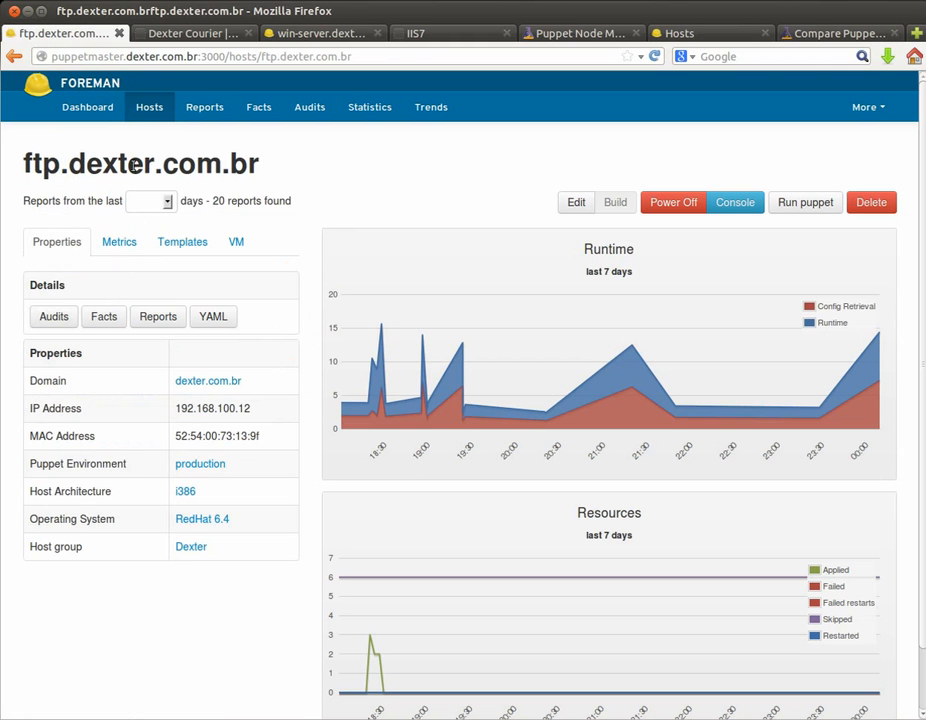
pyautogui.doubleClick(133, 164)
pyautogui.tripleClick(133, 164)
pyautogui.rightClick(133, 164)
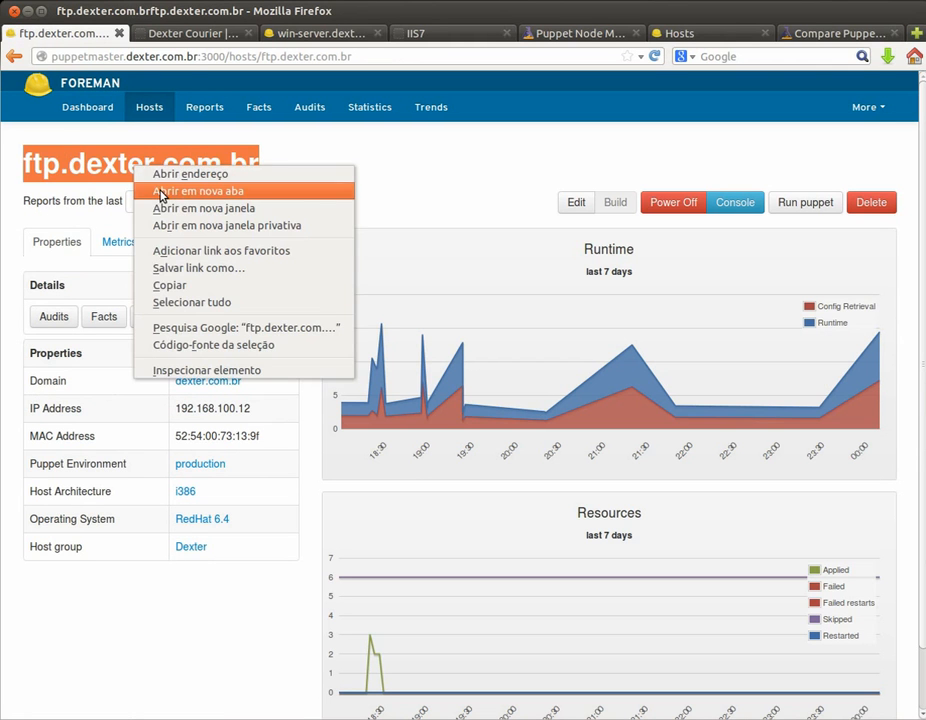
pyautogui.click(170, 190)
pyautogui.click(182, 35)
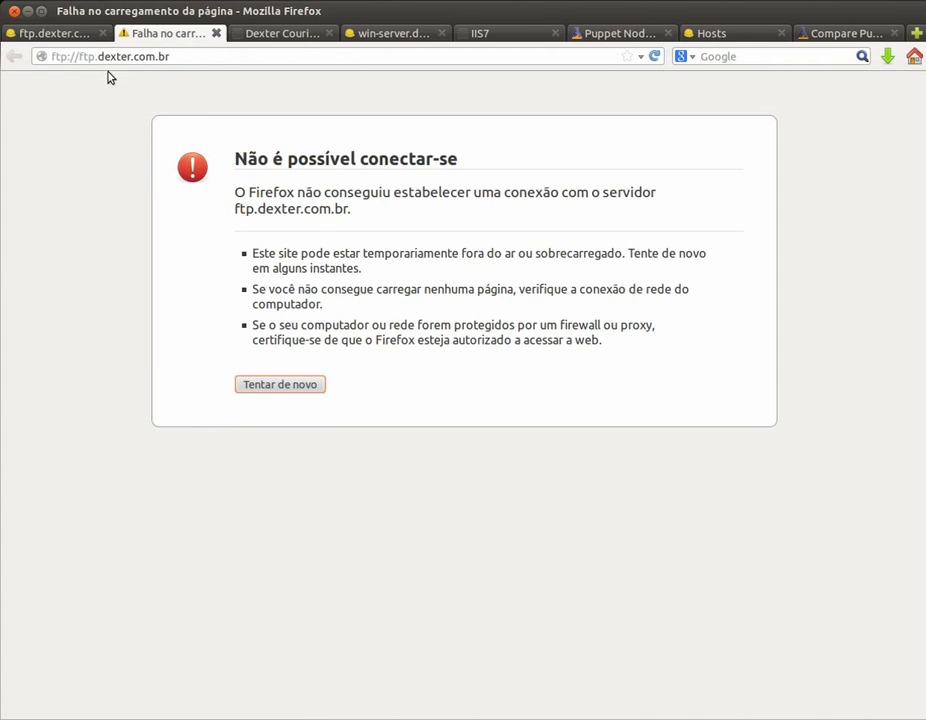
# Step: Go back to the ftp.dexter.com.br host page and open its edit form
pyautogui.click(60, 35)
pyautogui.click(465, 200)
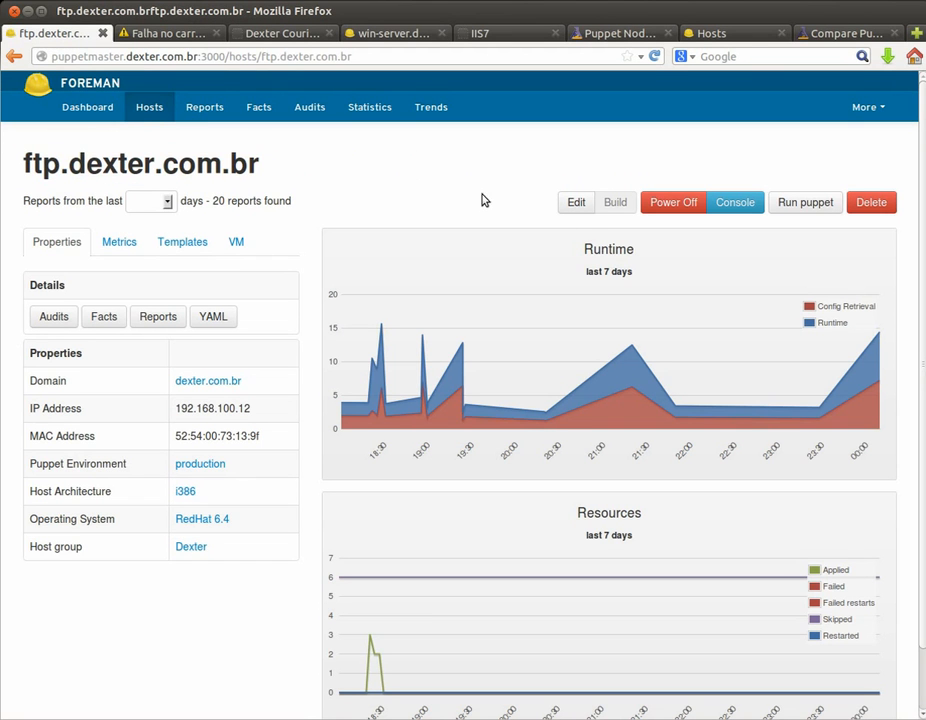
pyautogui.click(577, 203)
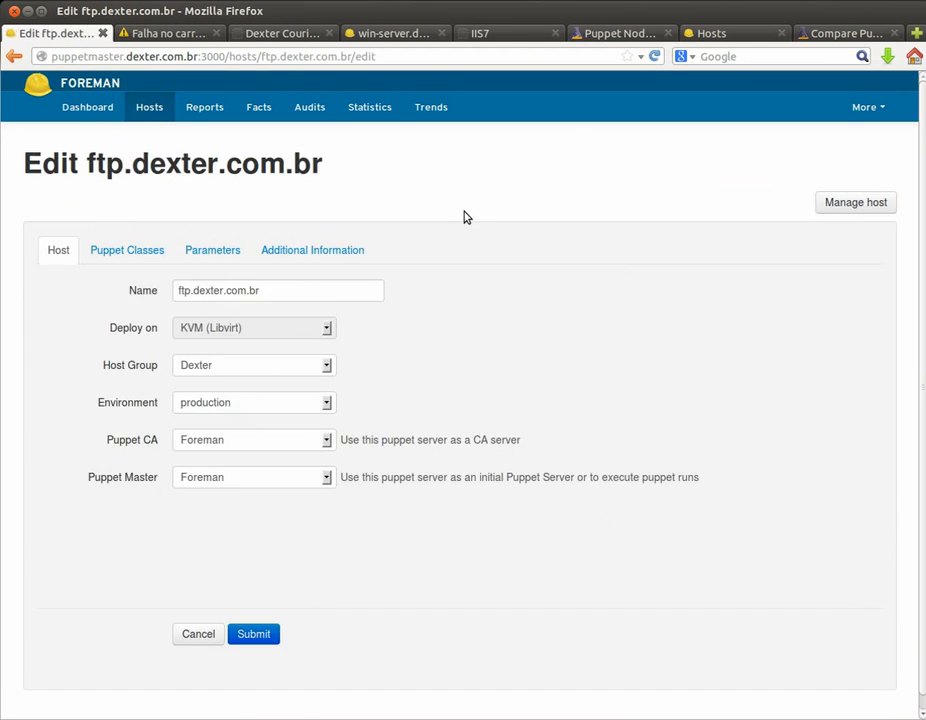
# Step: Add the dexter-ftp Puppet class to ftp.dexter.com.br, submit, and trigger a Puppet run
pyautogui.click(156, 252)
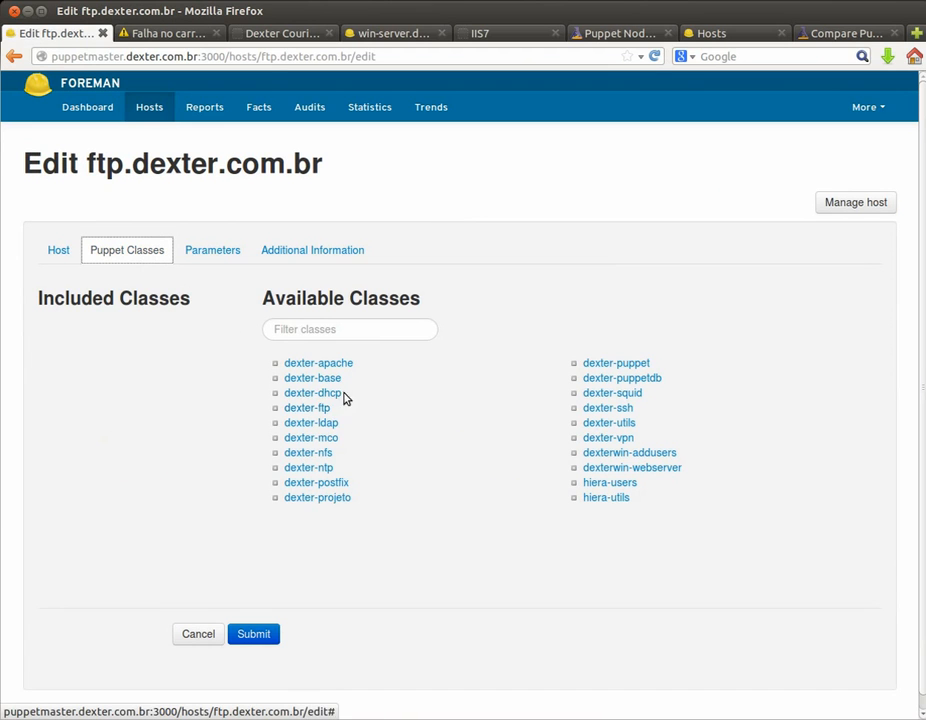
pyautogui.click(320, 410)
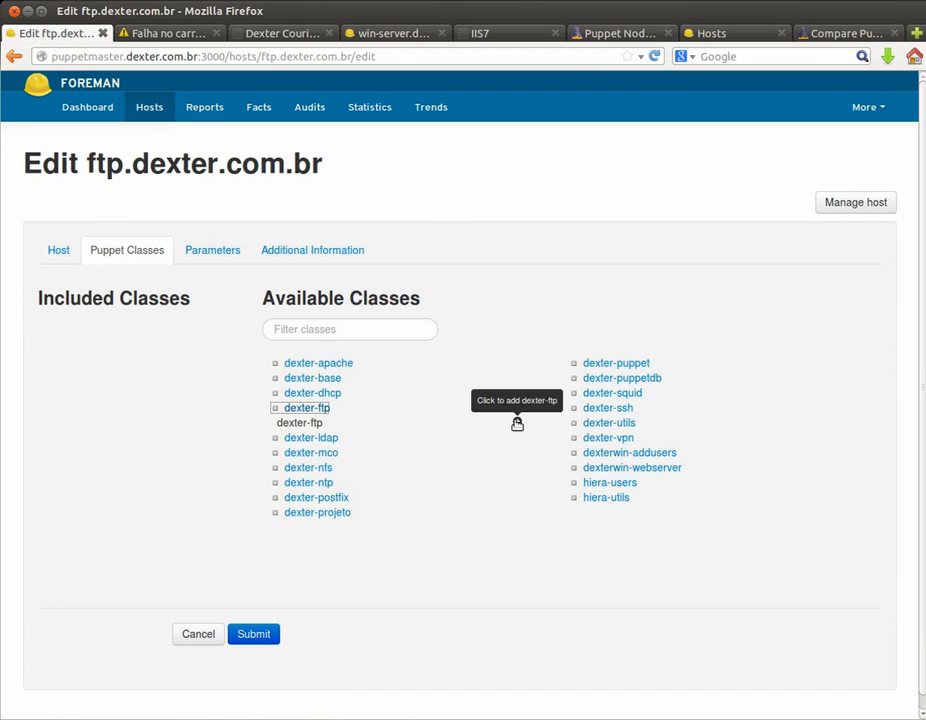
pyautogui.click(265, 634)
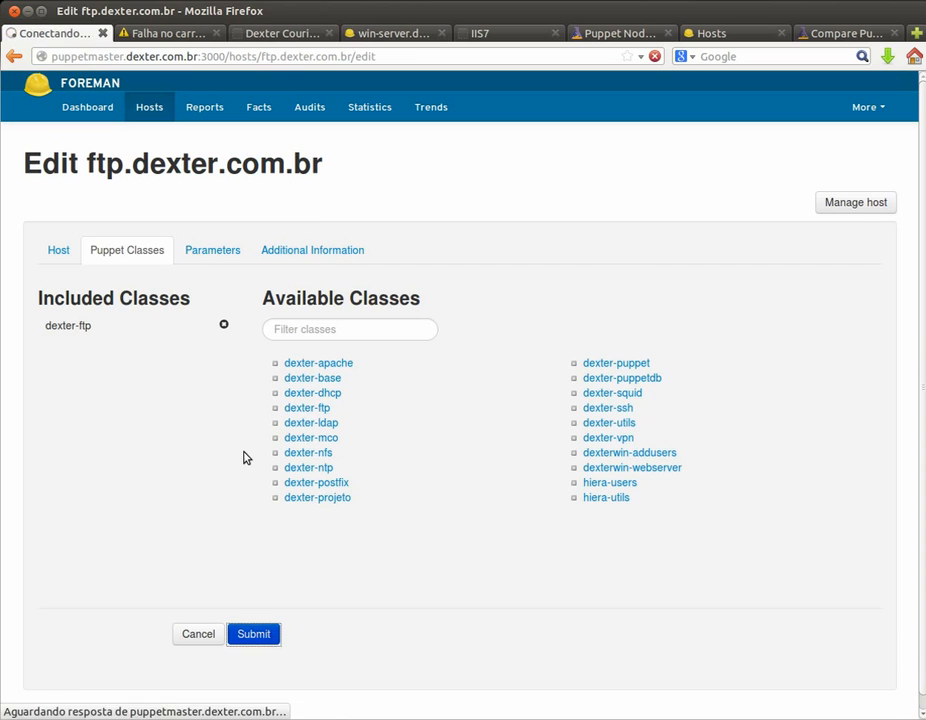
pyautogui.click(798, 206)
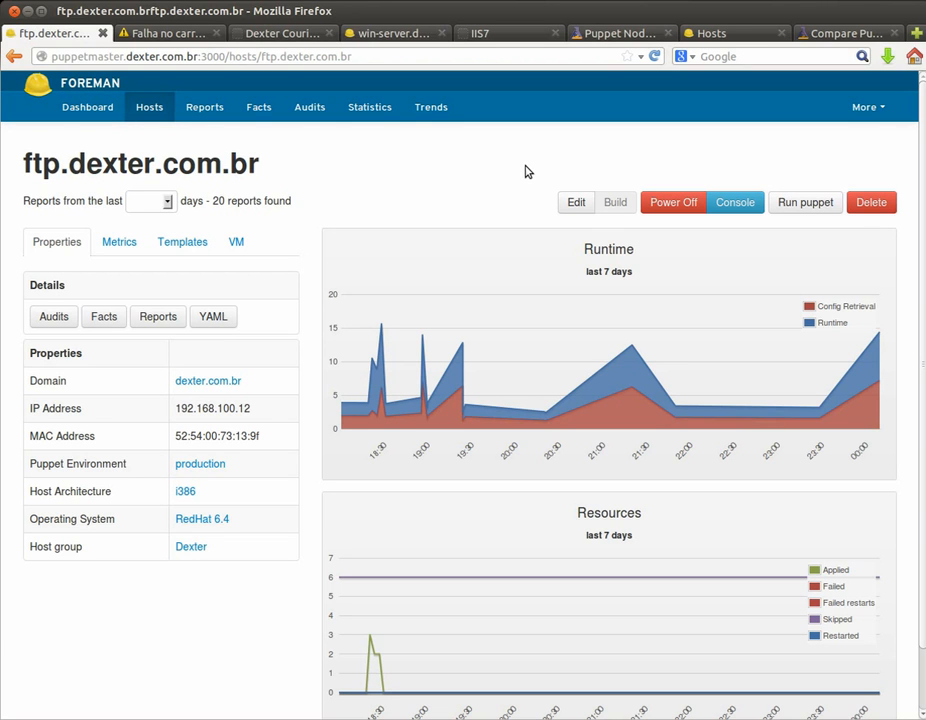
# Step: Retry the FTP address, which still fails, then return to the ftp host page
pyautogui.click(162, 38)
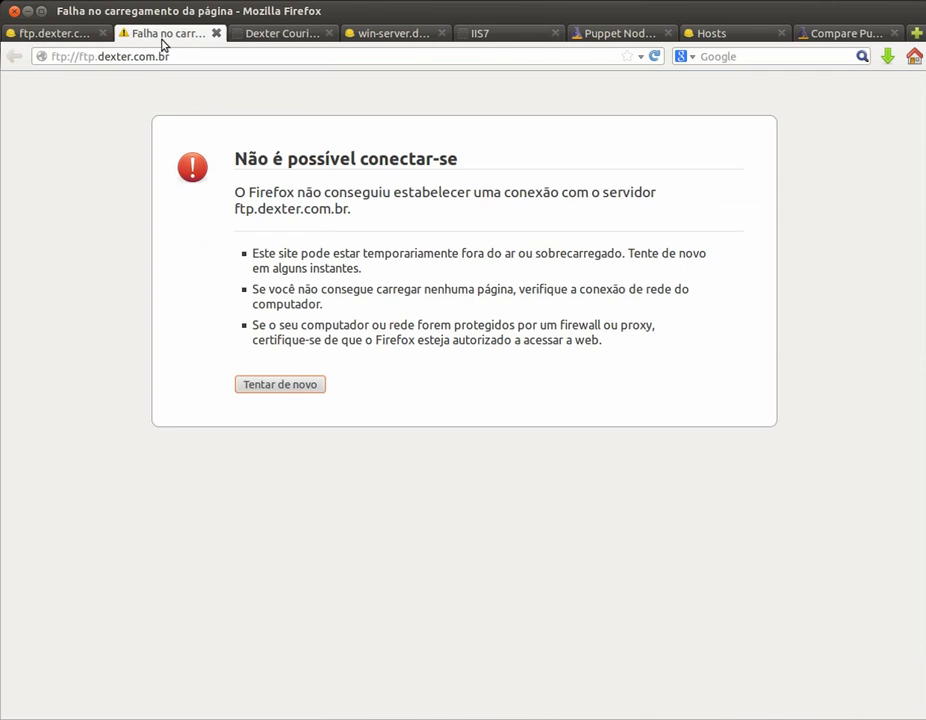
pyautogui.click(271, 391)
pyautogui.click(70, 38)
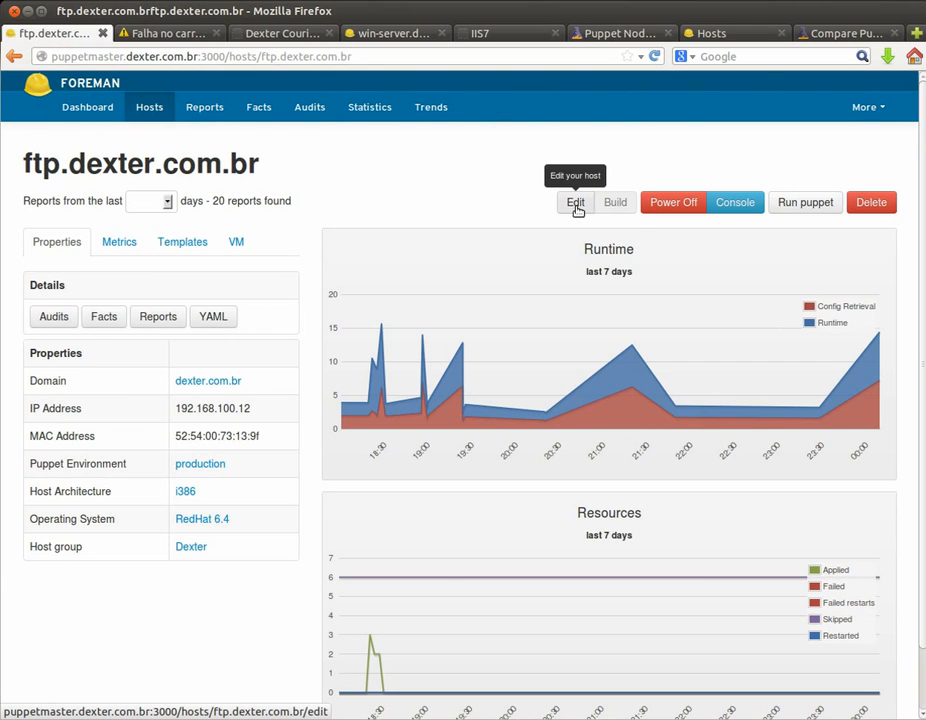
# Step: Run 'rpm -qa vsftpd' on the host console to confirm vsftpd-2.2.2, then reload the FTP site showing pub
pyautogui.click(711, 204)
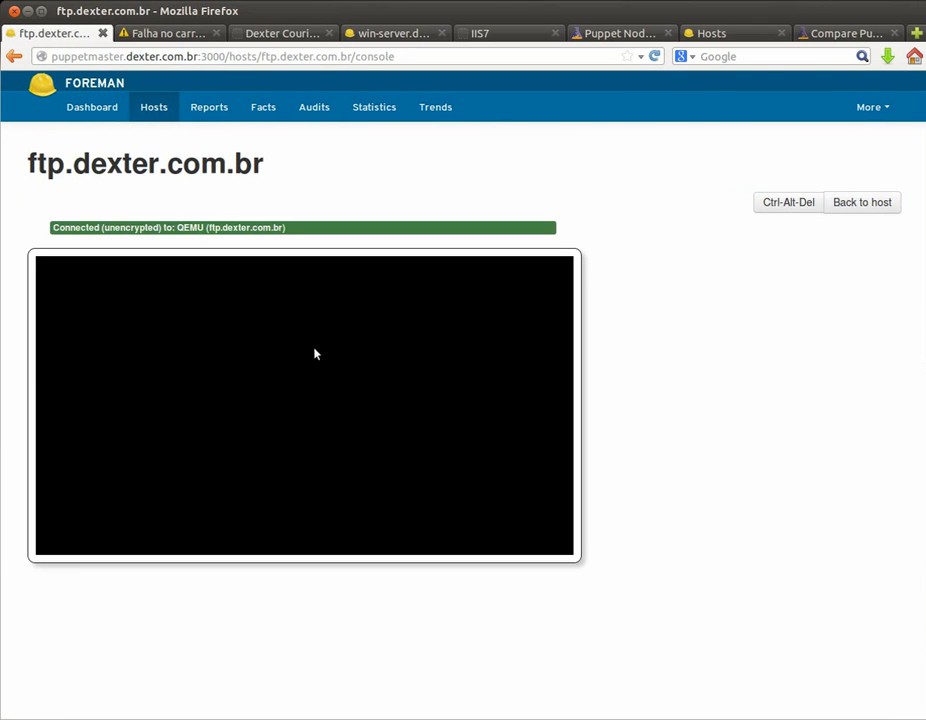
pyautogui.write('rpm -qa vsftpd')
pyautogui.press('Return')
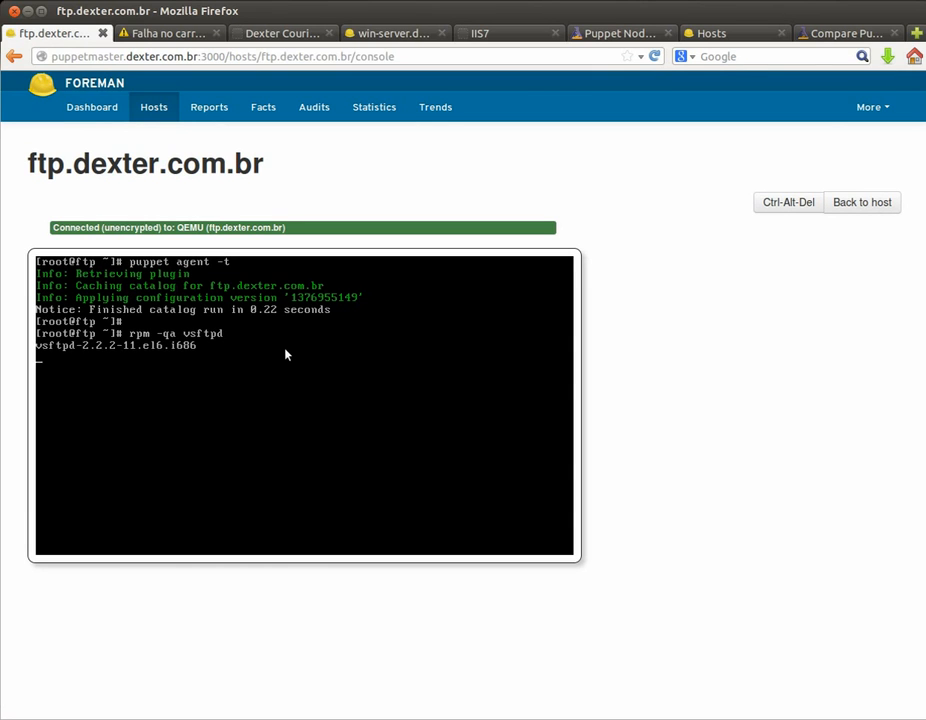
pyautogui.click(184, 31)
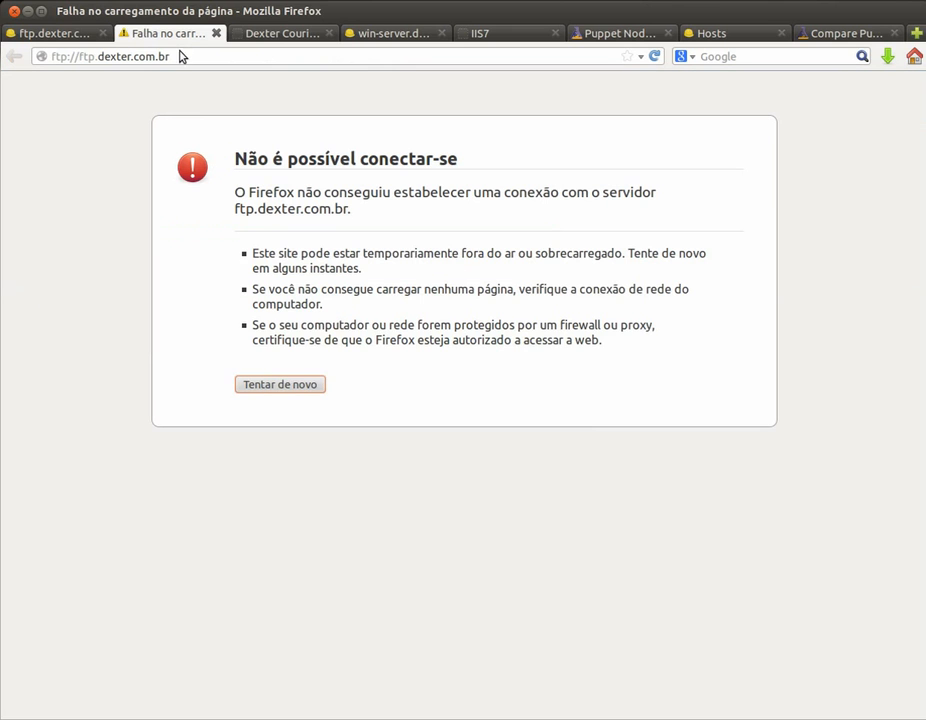
pyautogui.click(283, 392)
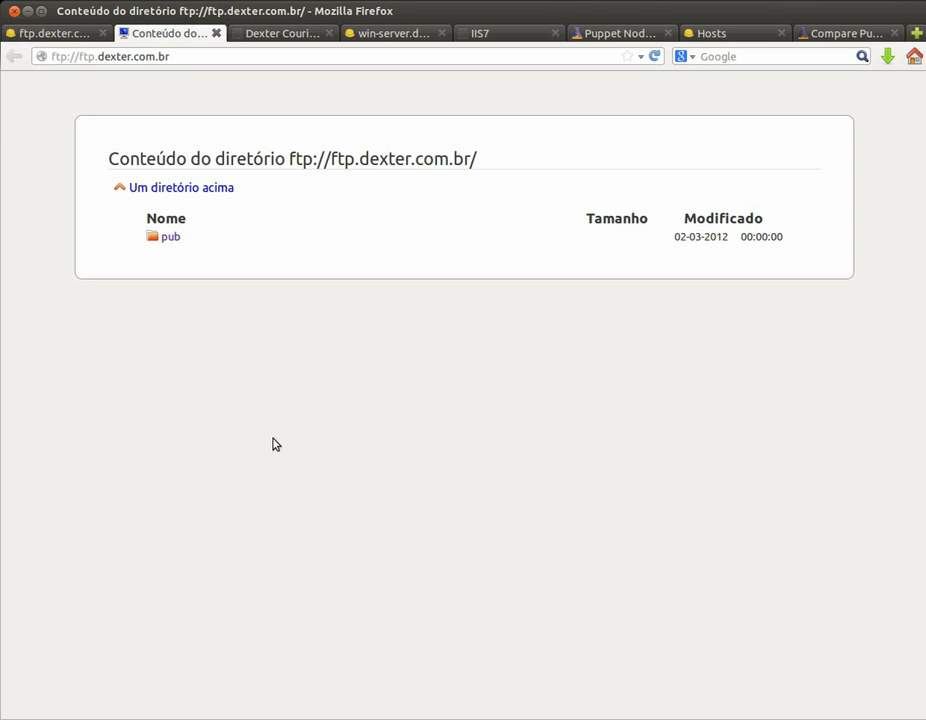
# Step: Advance the PDF to slide 9 on Foreman–Puppet Enterprise integration, then return to Firefox
pyautogui.hotkey('alt', 'Tab')
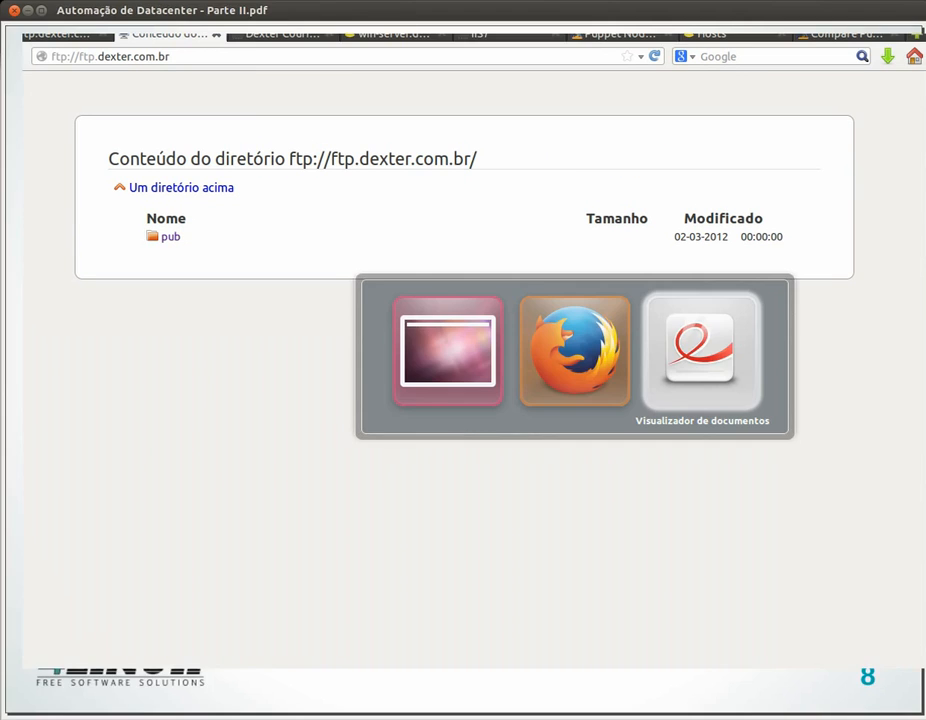
pyautogui.press('pagedown')
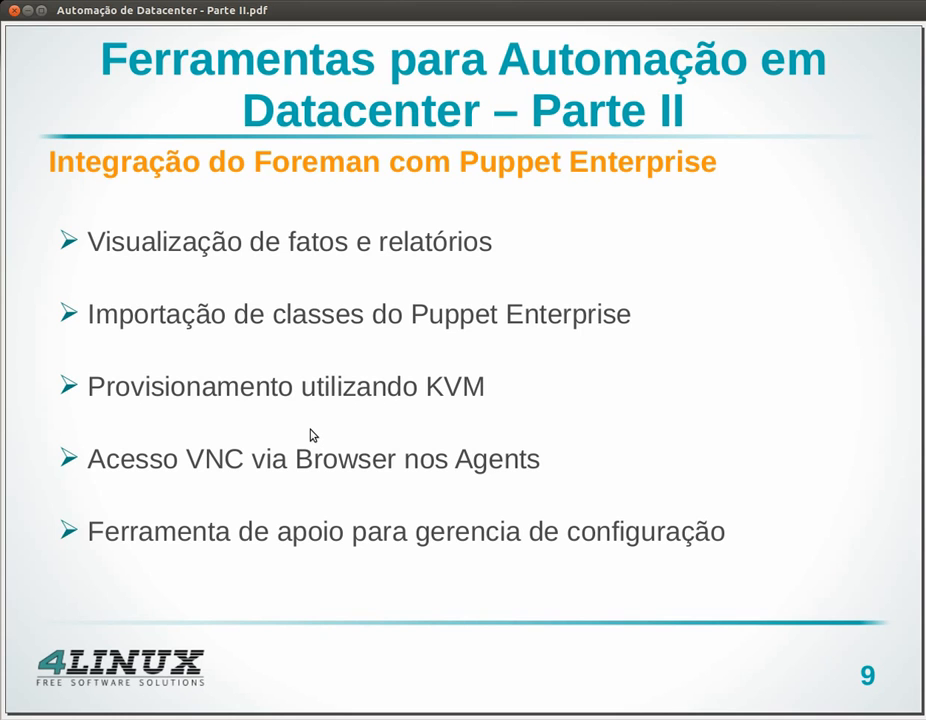
pyautogui.hotkey('alt', 'Tab')
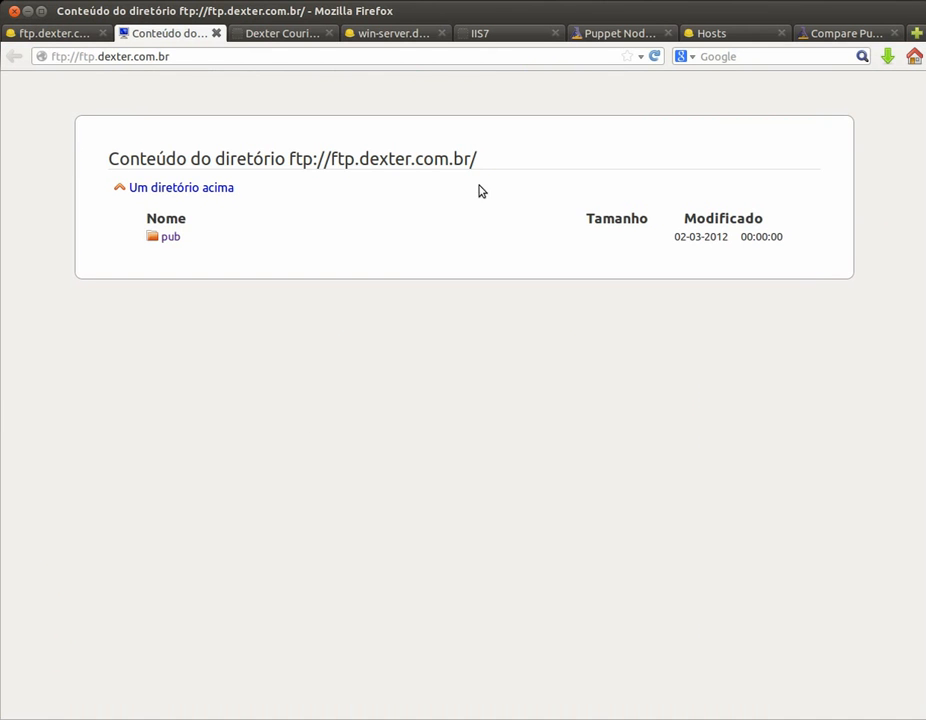
# Step: Log in to the Puppet Enterprise Console with the admin e-mail and password
pyautogui.click(600, 33)
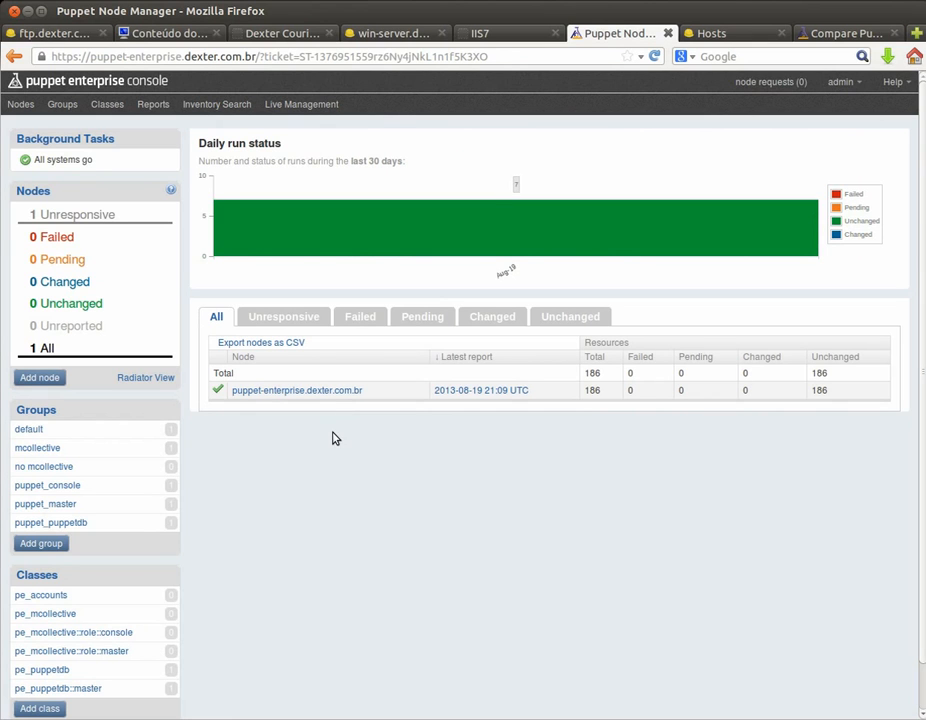
pyautogui.click(22, 104)
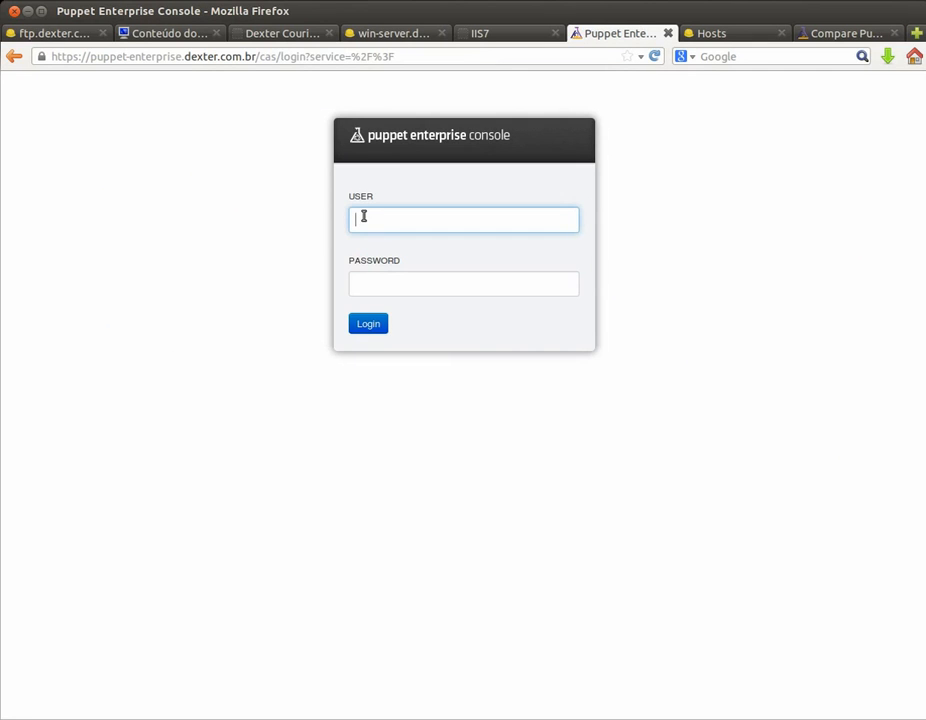
pyautogui.press('Tab')
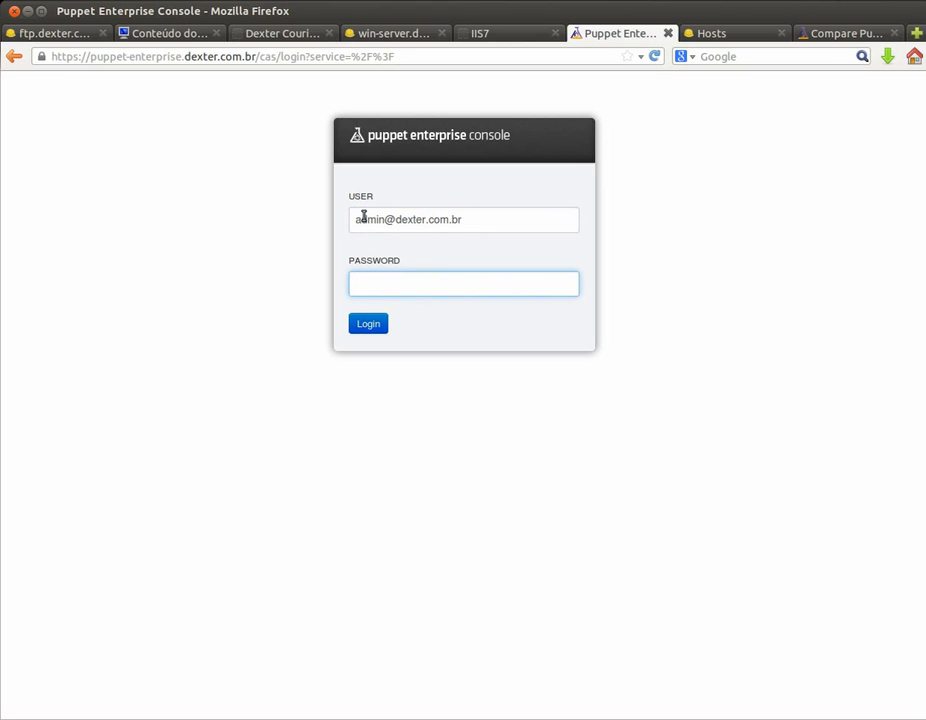
pyautogui.write('••••••••')
pyautogui.press('Return')
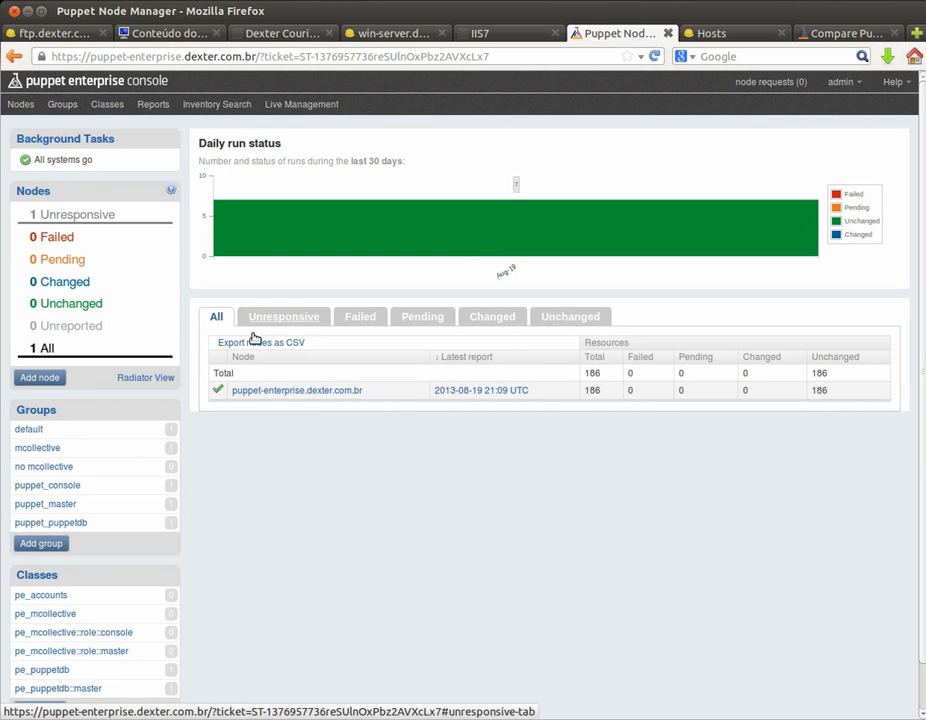
# Step: Browse the console's Groups and Classes pages, listing 6 classes such as pe_accounts and pe_puppetdb
pyautogui.click(62, 106)
pyautogui.click(107, 112)
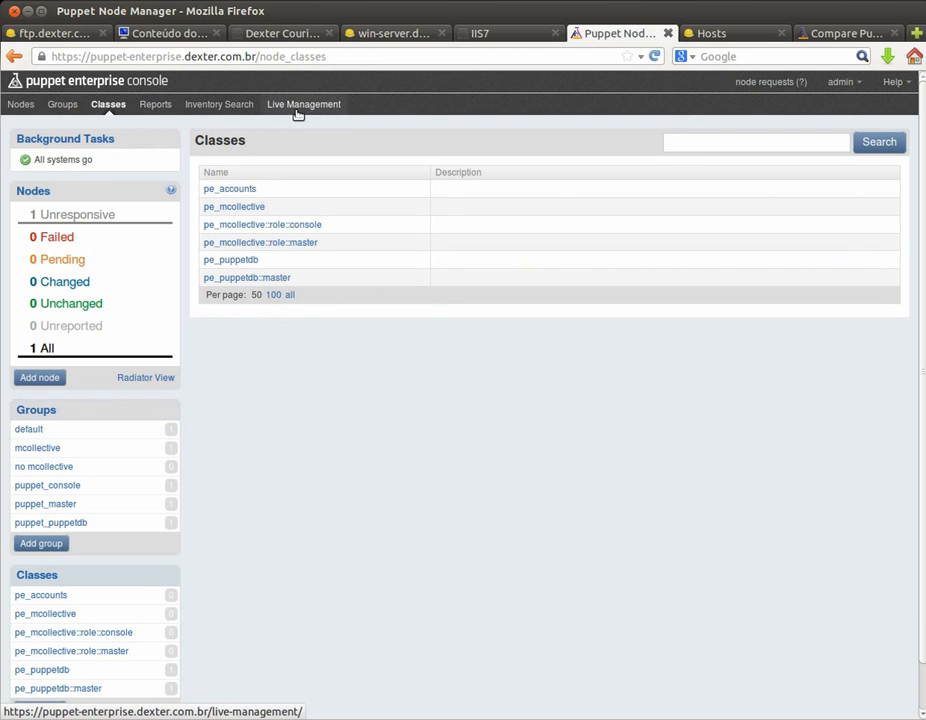
pyautogui.click(712, 33)
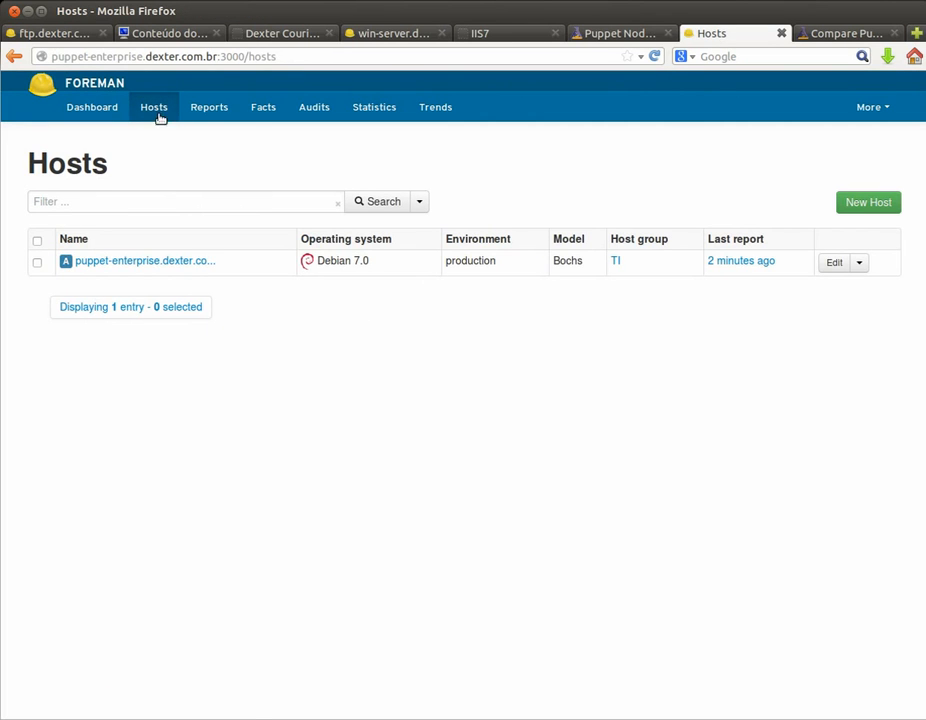
# Step: Browse Foreman's dashboard and hosts list, briefly revisiting the ftp host's console
pyautogui.click(102, 108)
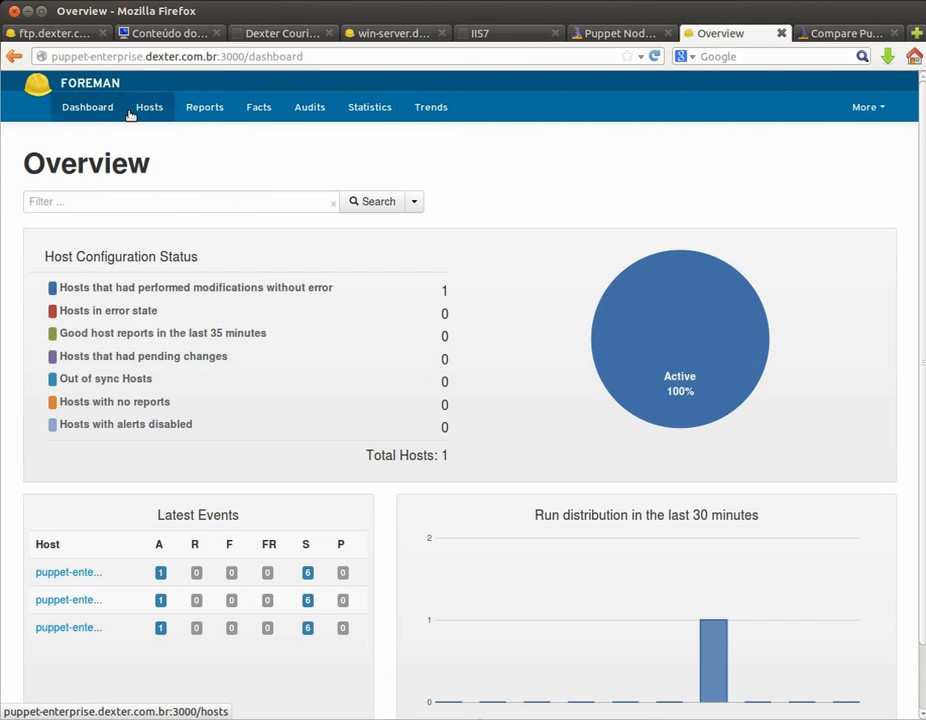
pyautogui.click(145, 113)
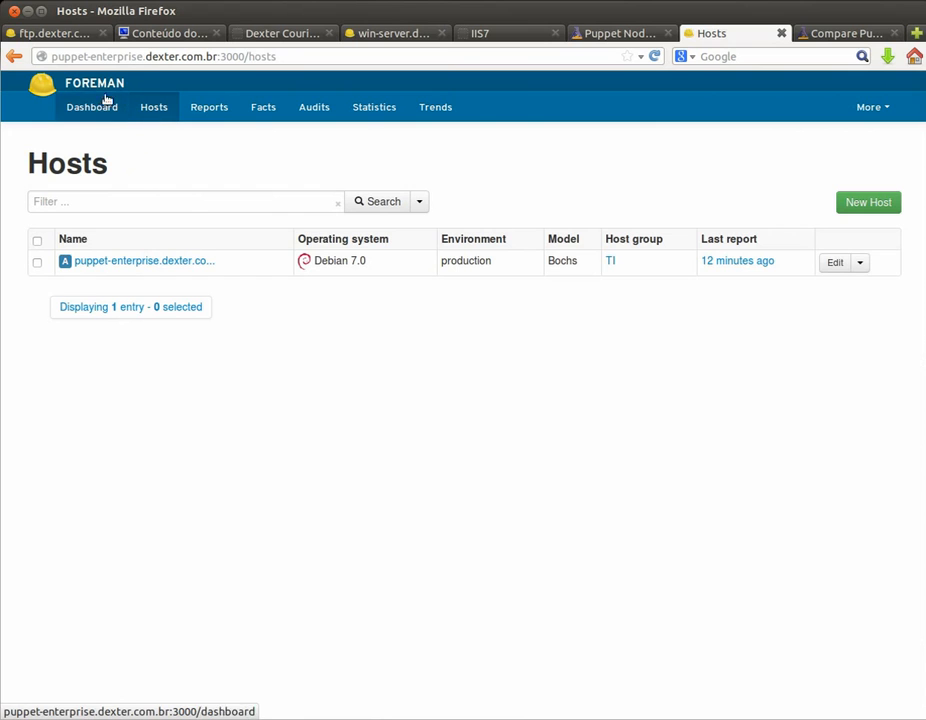
pyautogui.click(70, 34)
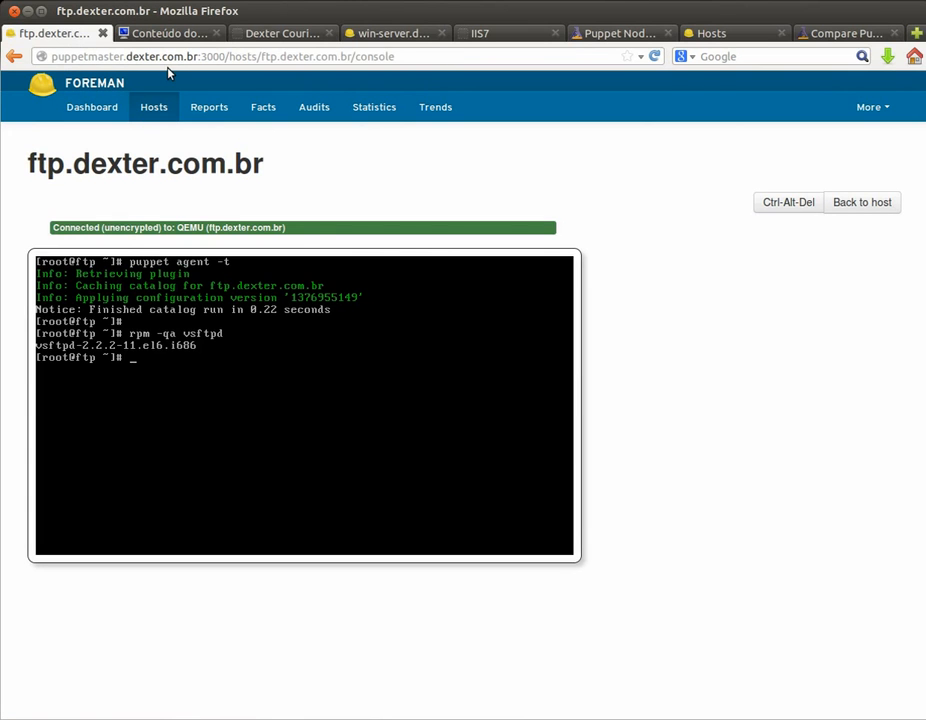
pyautogui.click(727, 34)
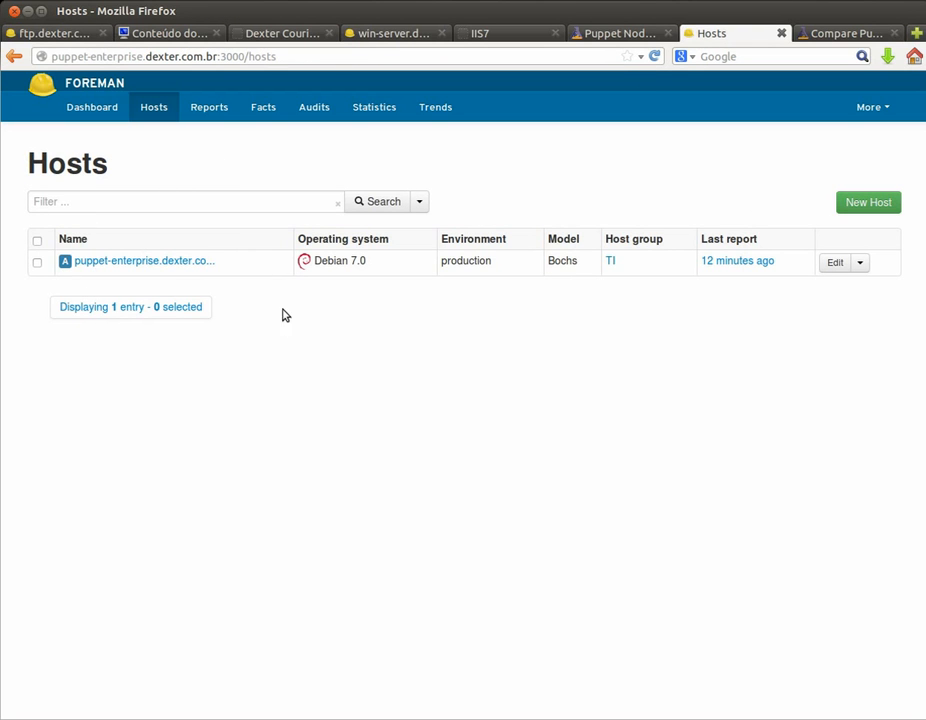
# Step: Scroll through the 98 facts of puppet-enterprise.dexter.com.br, then return to slide 9
pyautogui.click(186, 262)
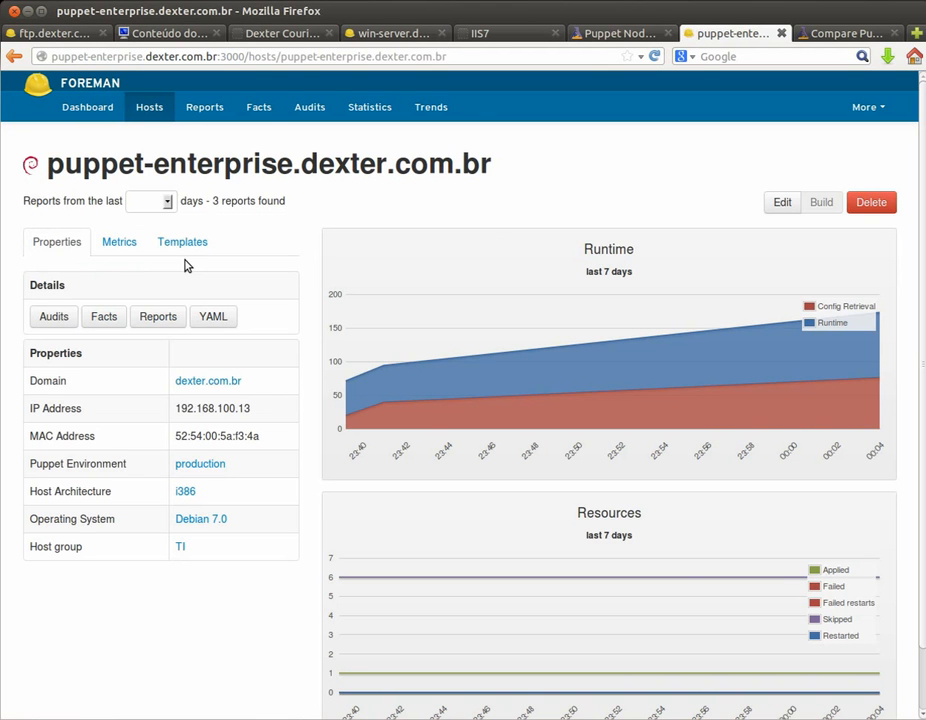
pyautogui.click(115, 316)
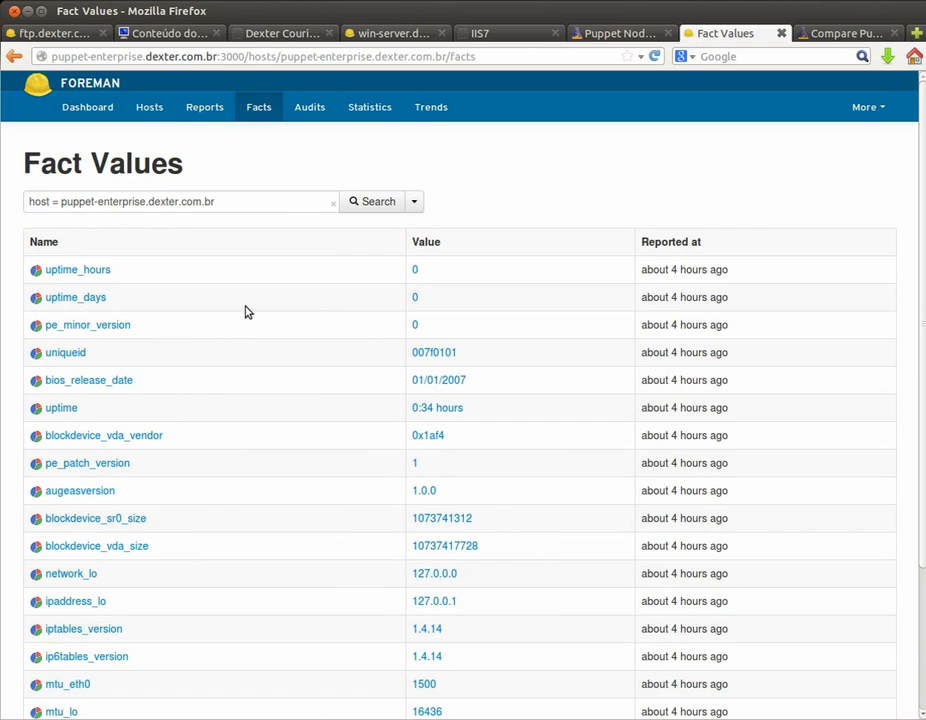
pyautogui.scroll(-1, 282, 318)
pyautogui.scroll(-2, 282, 318)
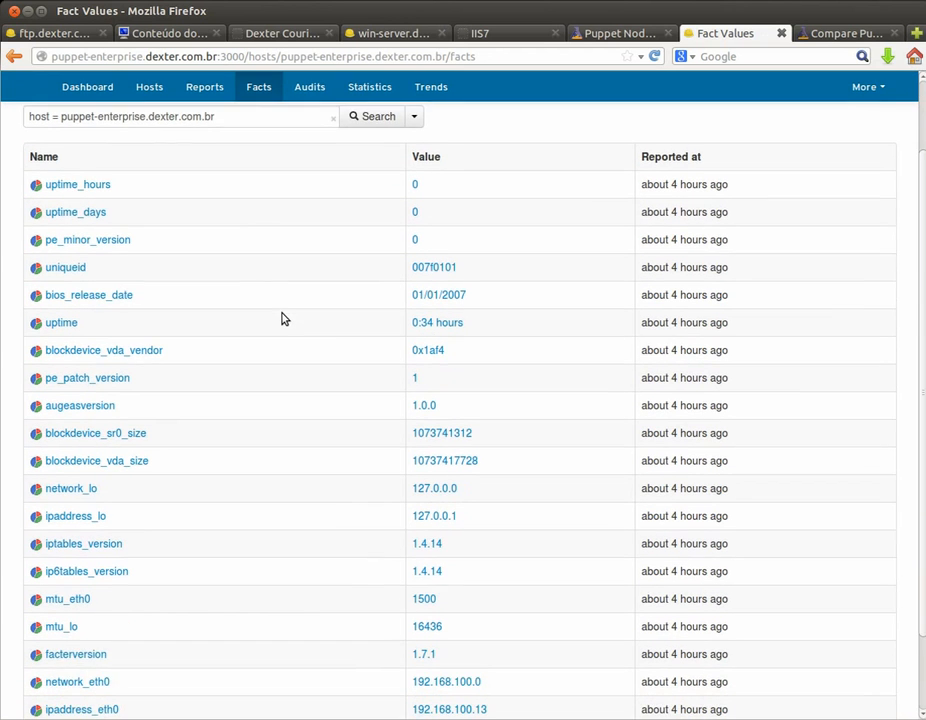
pyautogui.scroll(-1, 283, 320)
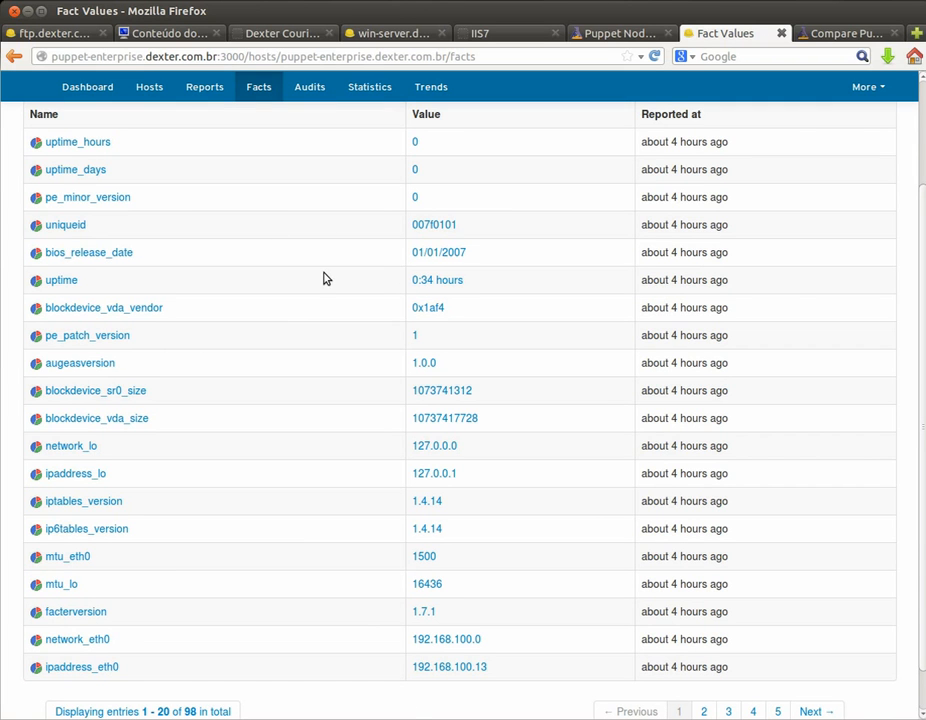
pyautogui.hotkey('alt', 'Tab')
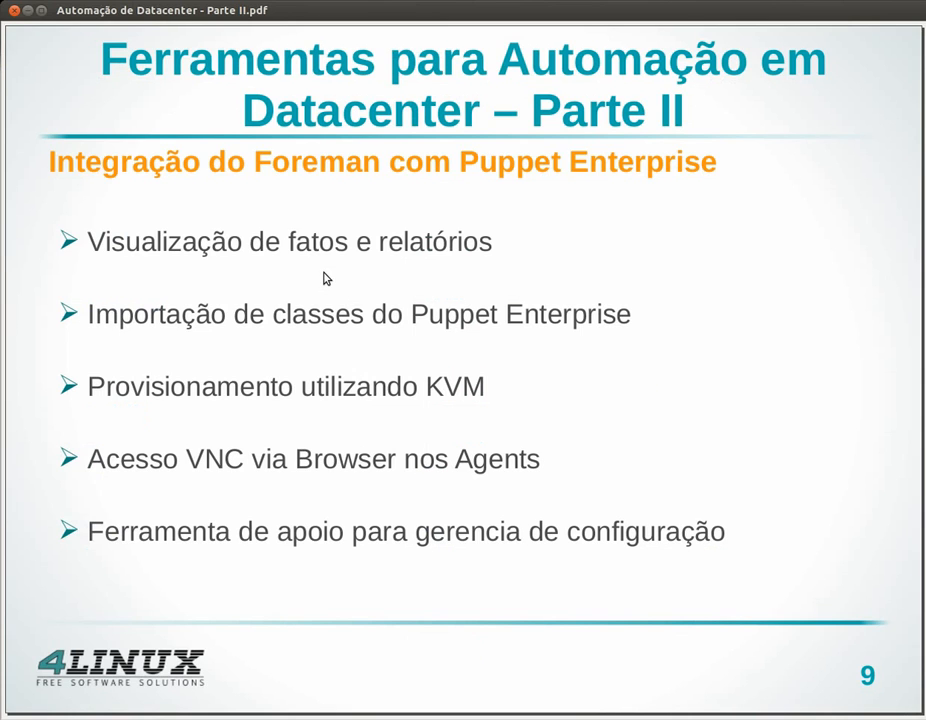